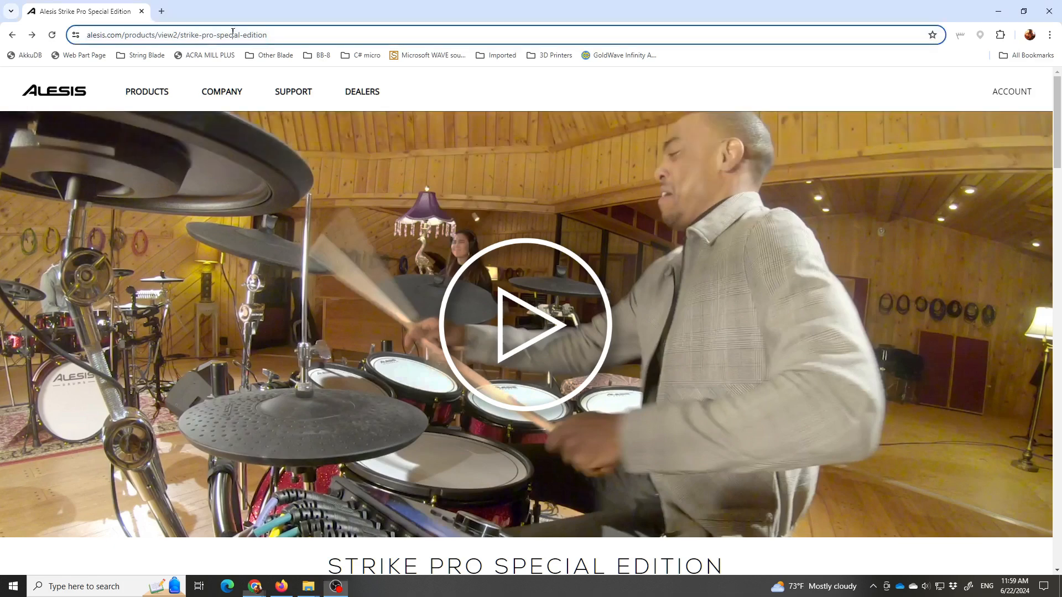
Load the audio editor at goldwave.com/editor and dismiss its what's-new message
{"action": "left_click", "coordinate": [264, 35]}
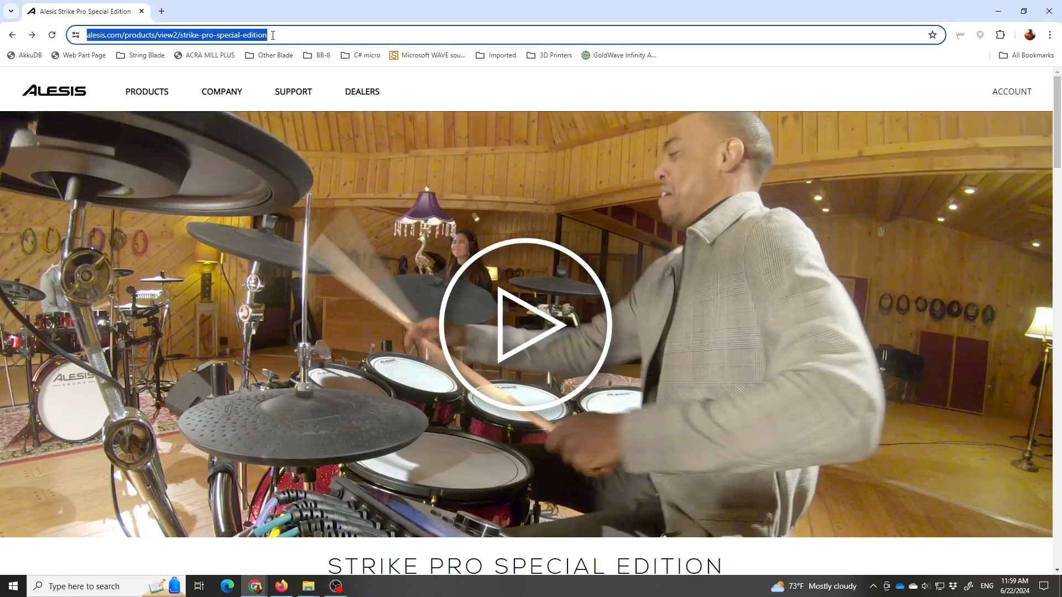
{"action": "type", "text": "goldwave.com/editor"}
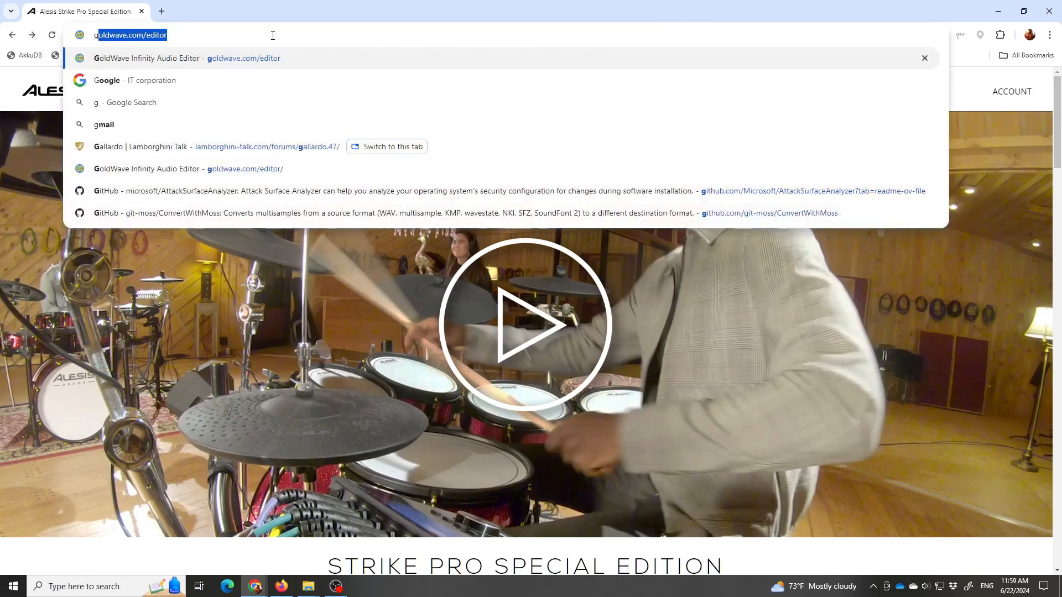
{"action": "key", "text": "Return"}
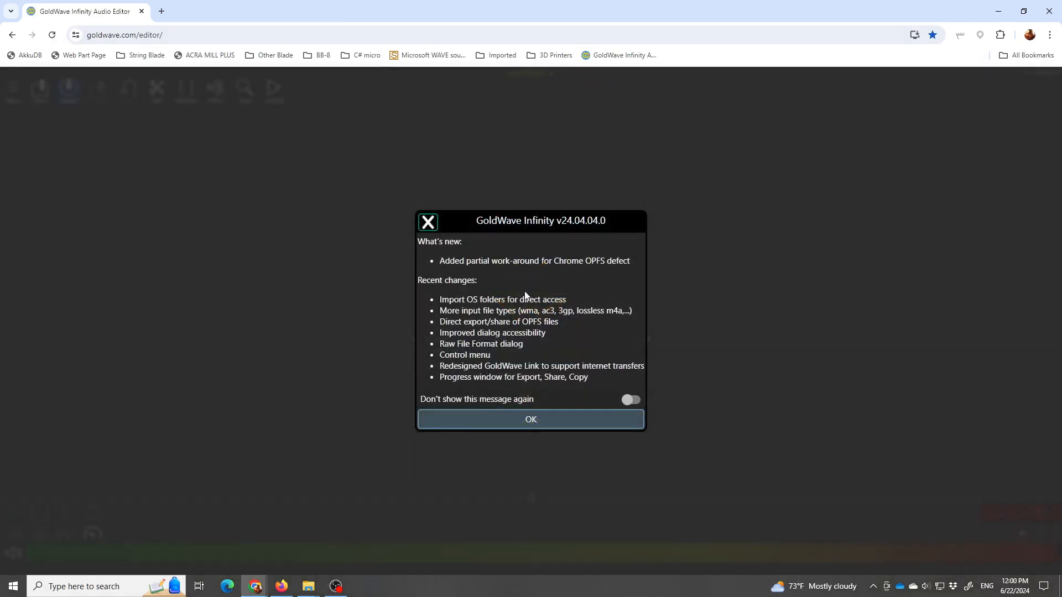
{"action": "left_click", "coordinate": [496, 419]}
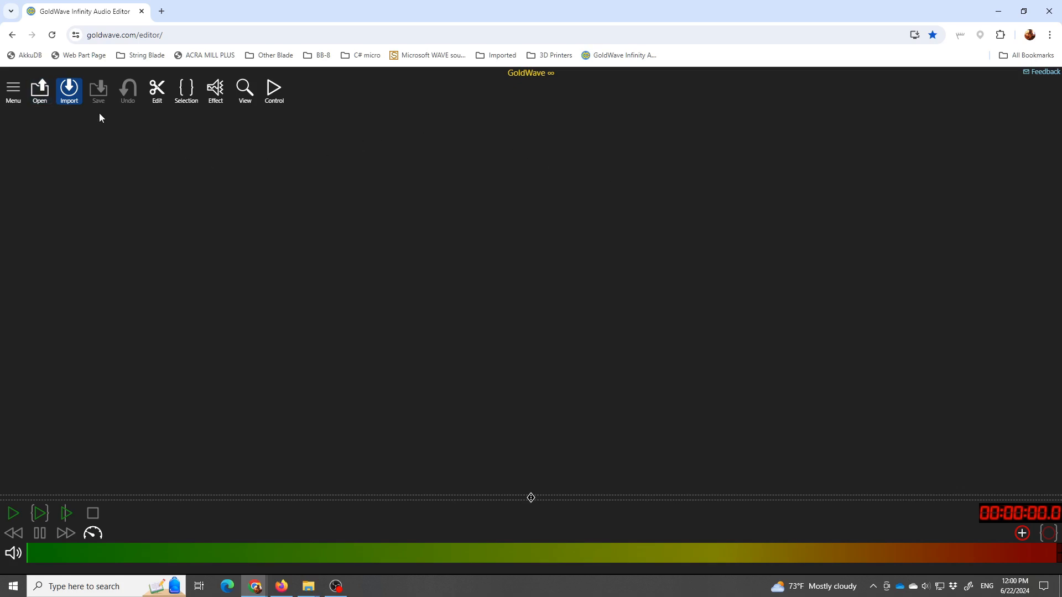
Browse the audio files to open through Ugritone, Wav, Tight Studio, HiHats and 16 Meinl Monster to the EDGE - Closed samples
{"action": "left_click", "coordinate": [35, 89]}
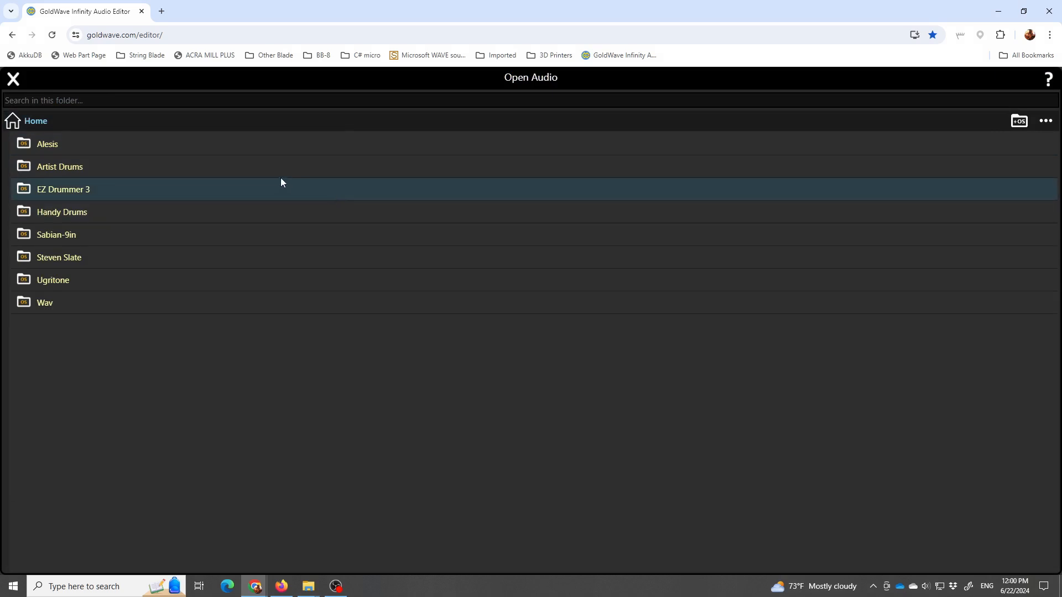
{"action": "left_click", "coordinate": [1020, 120]}
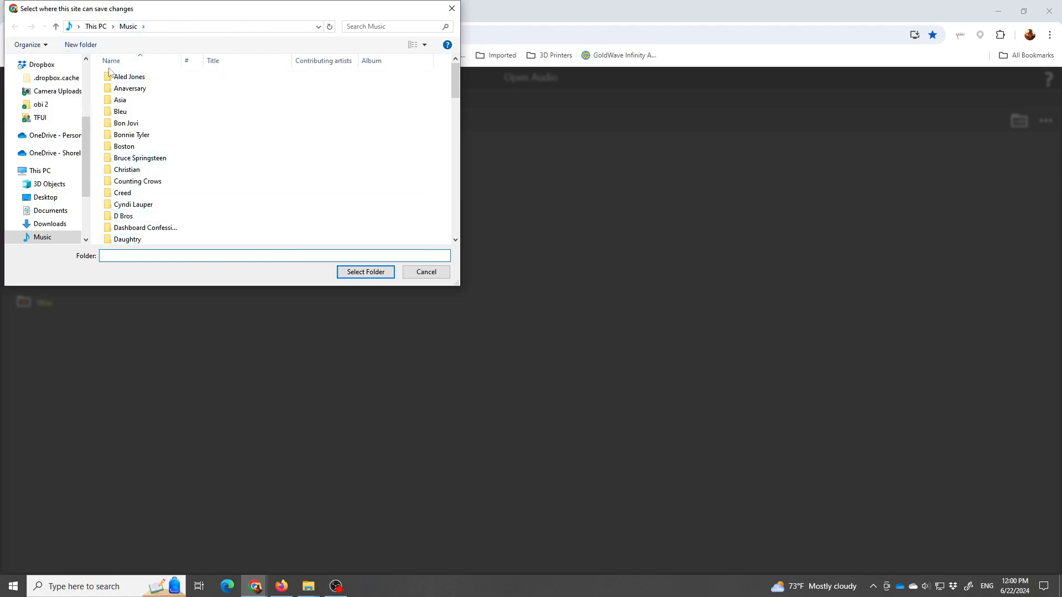
{"action": "left_click", "coordinate": [452, 9]}
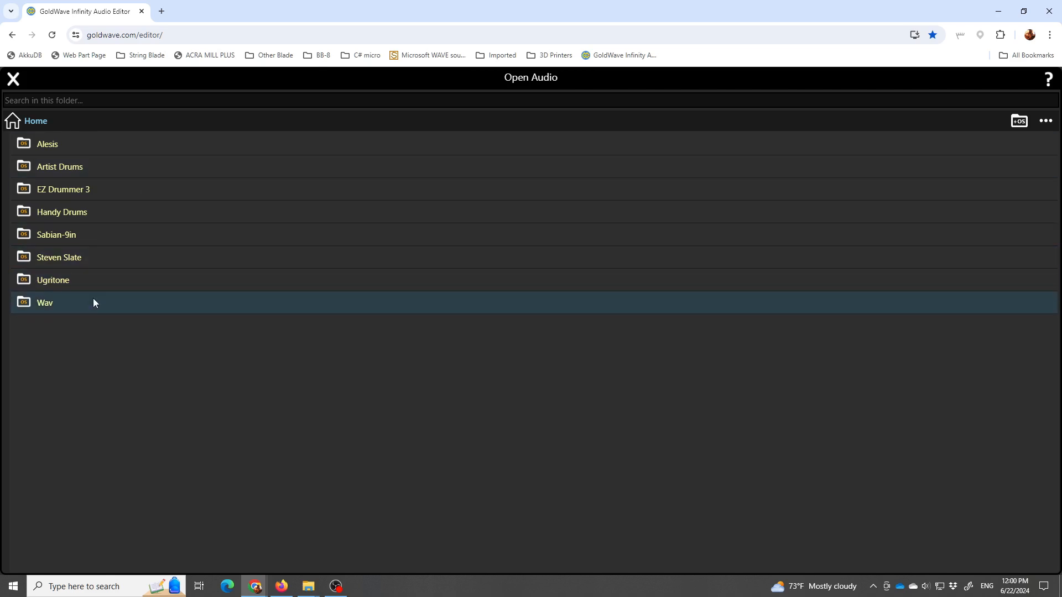
{"action": "left_click", "coordinate": [60, 280]}
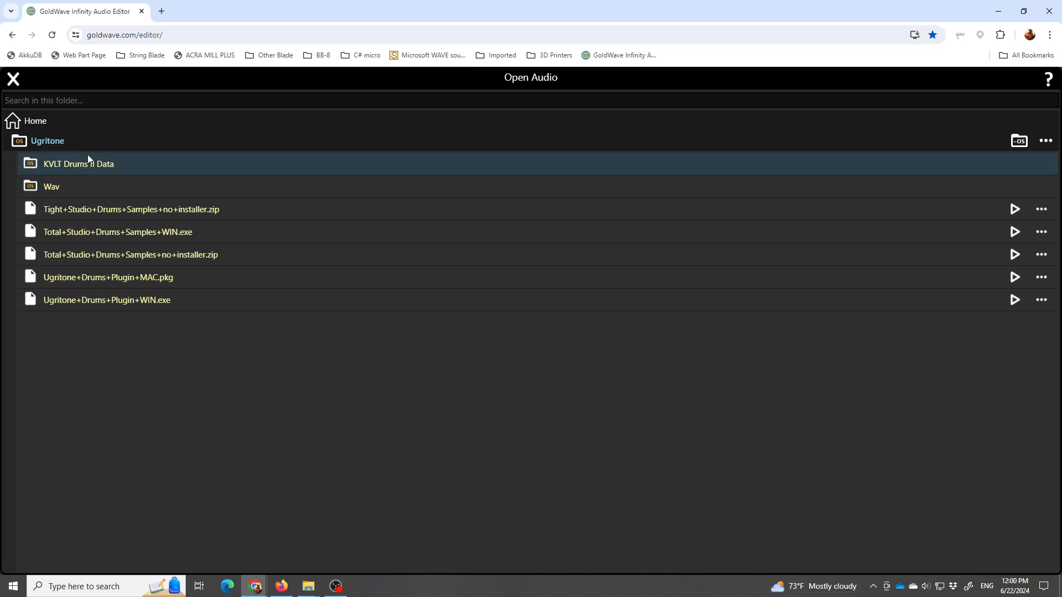
{"action": "left_click", "coordinate": [66, 188]}
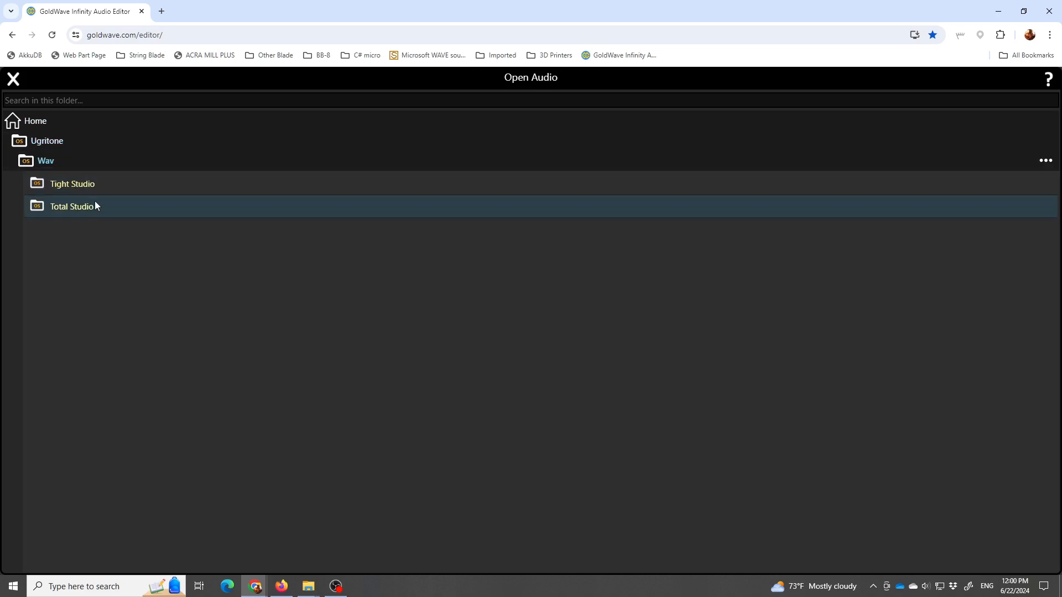
{"action": "left_click", "coordinate": [78, 182]}
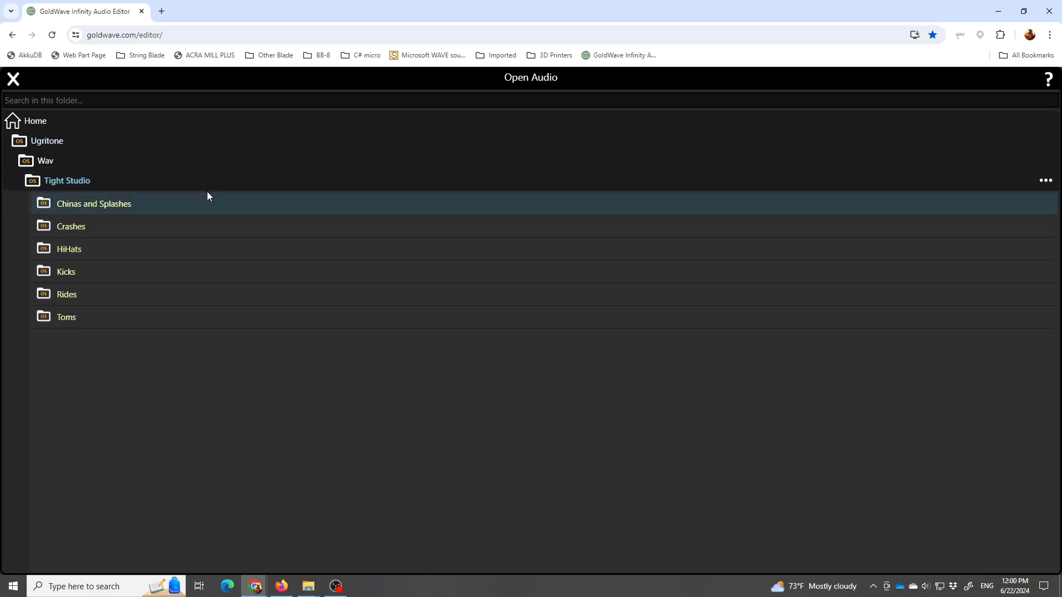
{"action": "left_click", "coordinate": [81, 250]}
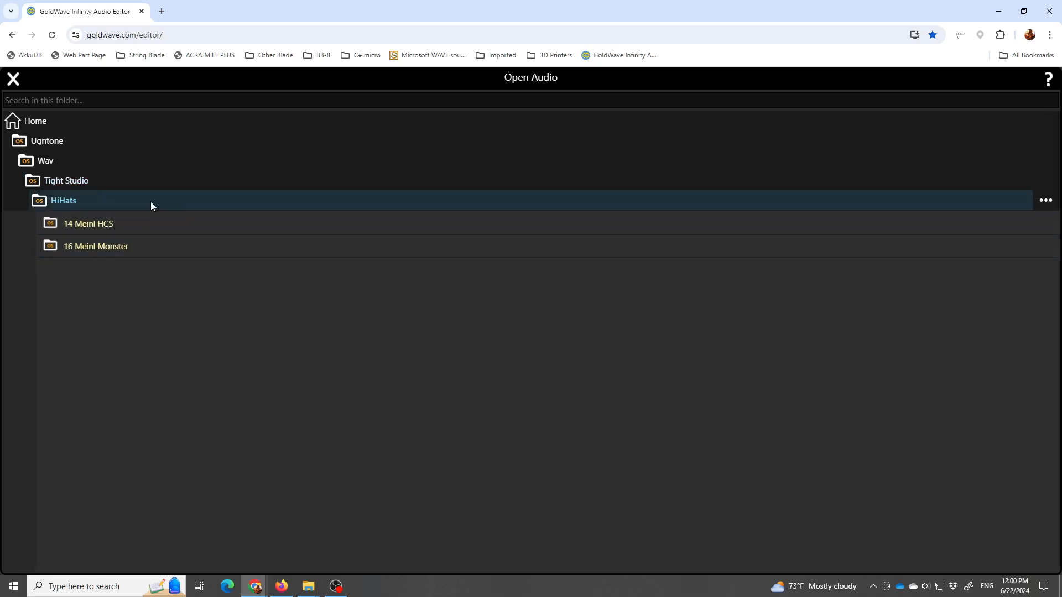
{"action": "left_click", "coordinate": [88, 247]}
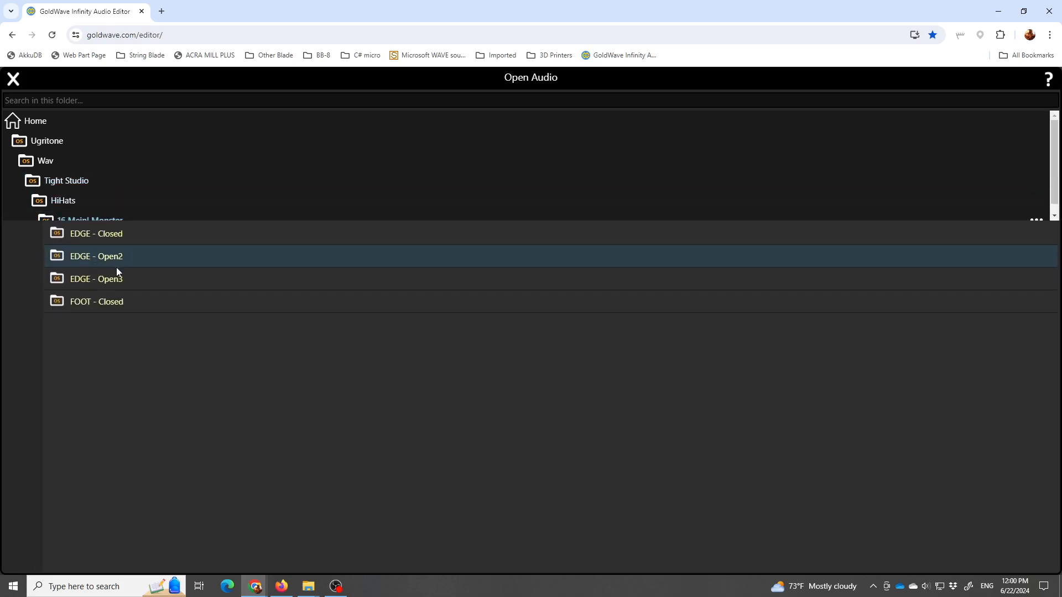
{"action": "left_click", "coordinate": [108, 252]}
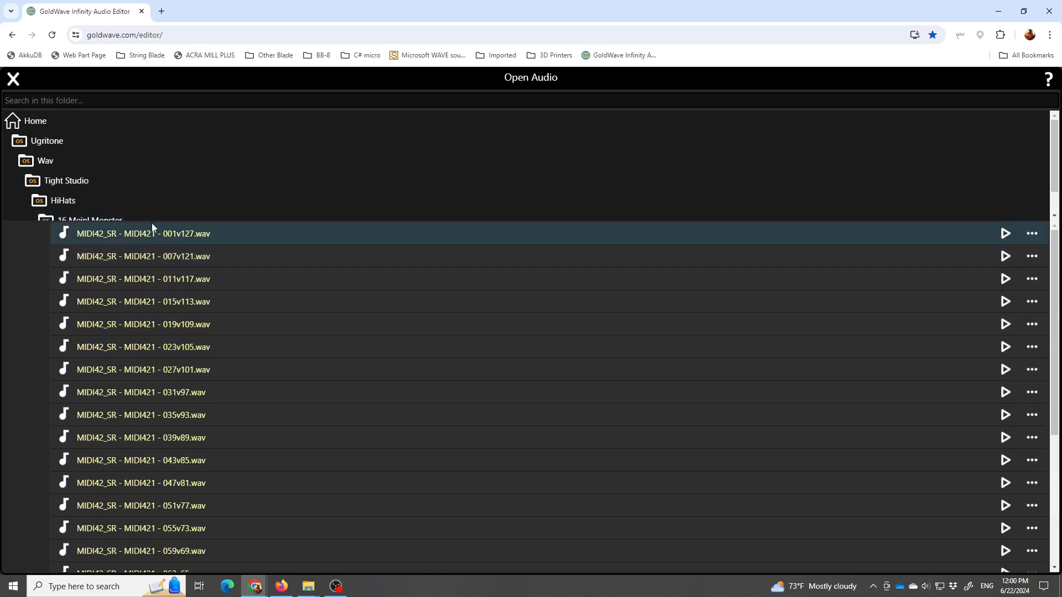
Switch to File Explorer and open HiHats, 16 Meinl Monster, EDGE - Closed within the Tight Studio folder
{"action": "mouse_move", "coordinate": [313, 585]}
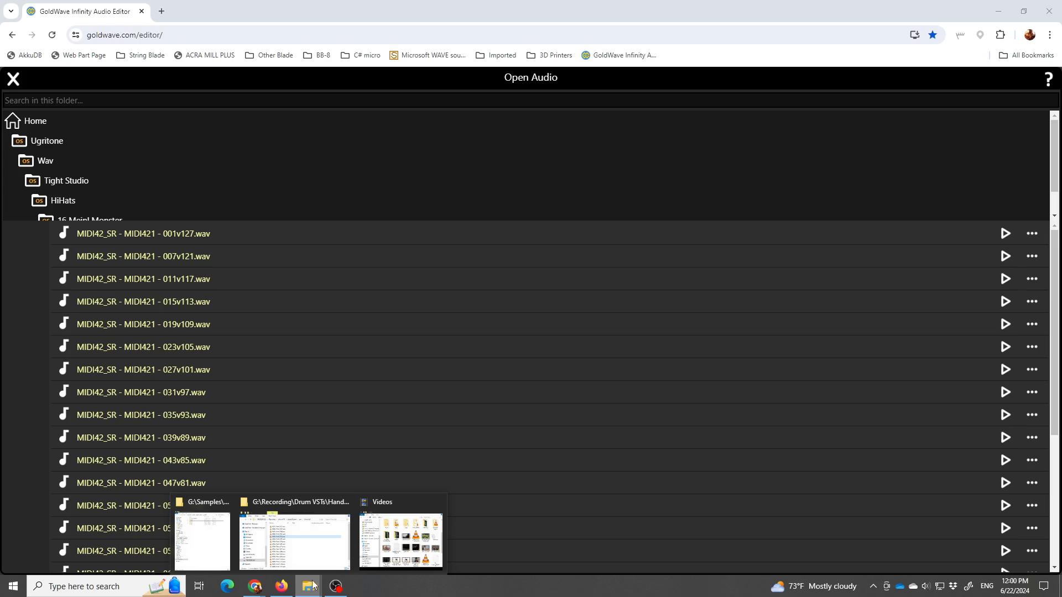
{"action": "left_click", "coordinate": [216, 525]}
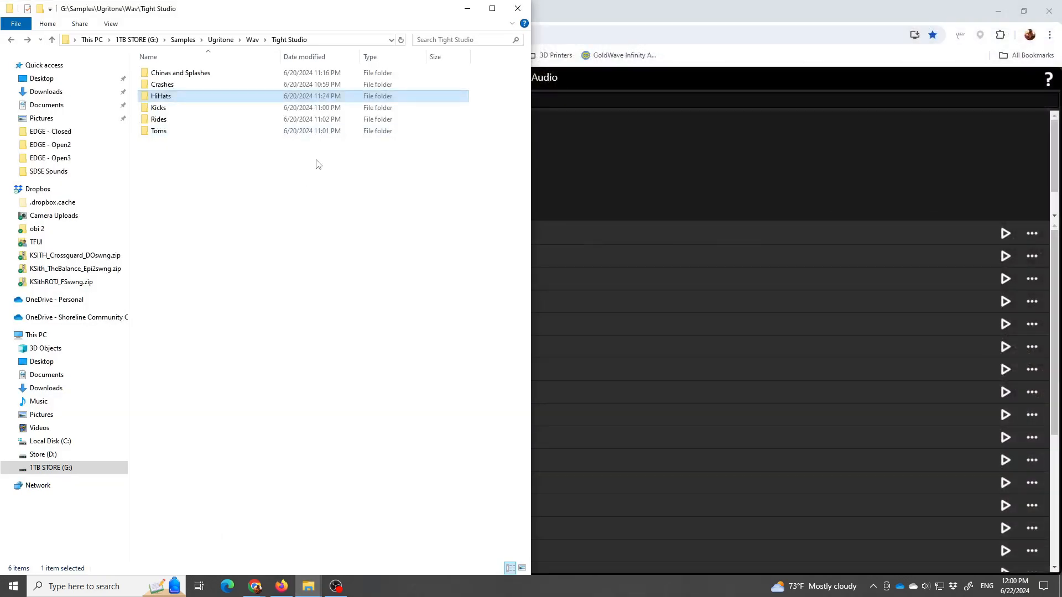
{"action": "double_click", "coordinate": [165, 97]}
{"action": "double_click", "coordinate": [191, 84]}
{"action": "left_click", "coordinate": [190, 74]}
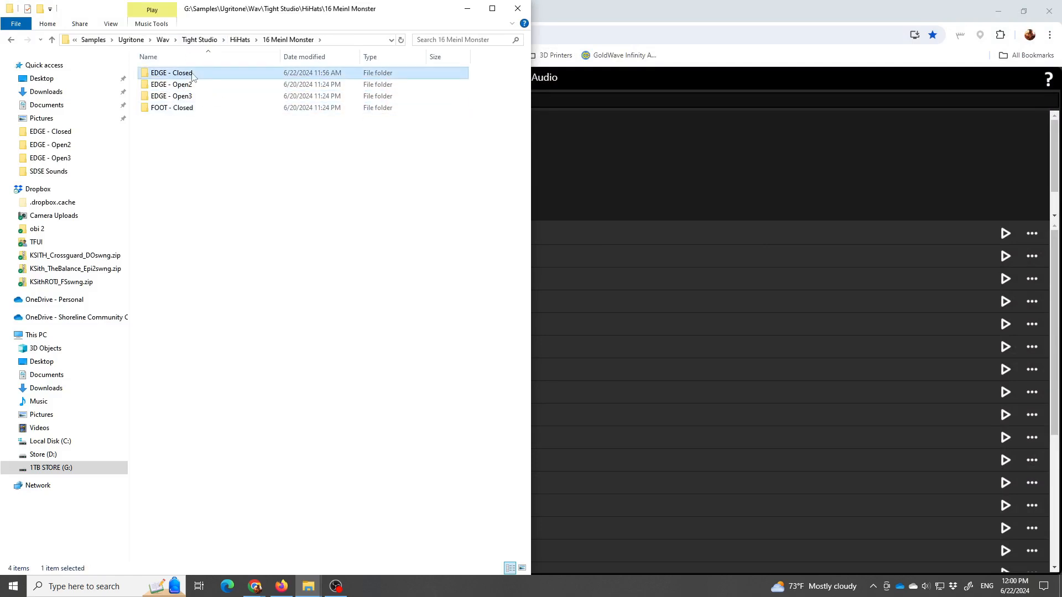
{"action": "double_click", "coordinate": [192, 76]}
Create a subfolder named Original alongside the wav samples in EDGE - Closed, then visit it and return to EDGE - Closed
{"action": "left_click", "coordinate": [193, 74]}
{"action": "left_click", "coordinate": [200, 353], "text": "shift"}
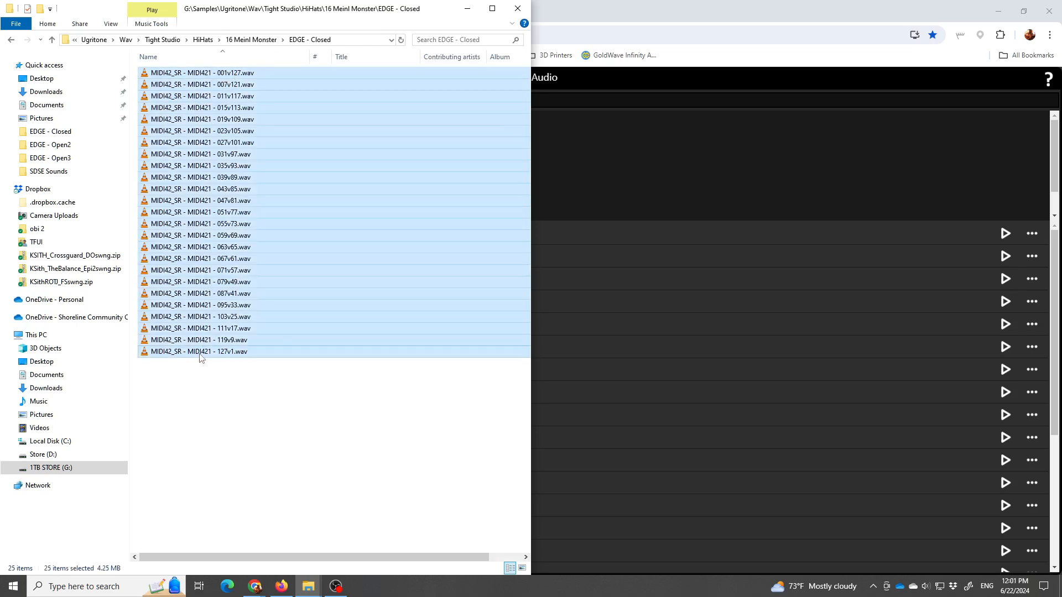
{"action": "left_click", "coordinate": [220, 383]}
{"action": "right_click", "coordinate": [219, 380]}
{"action": "mouse_move", "coordinate": [249, 354]}
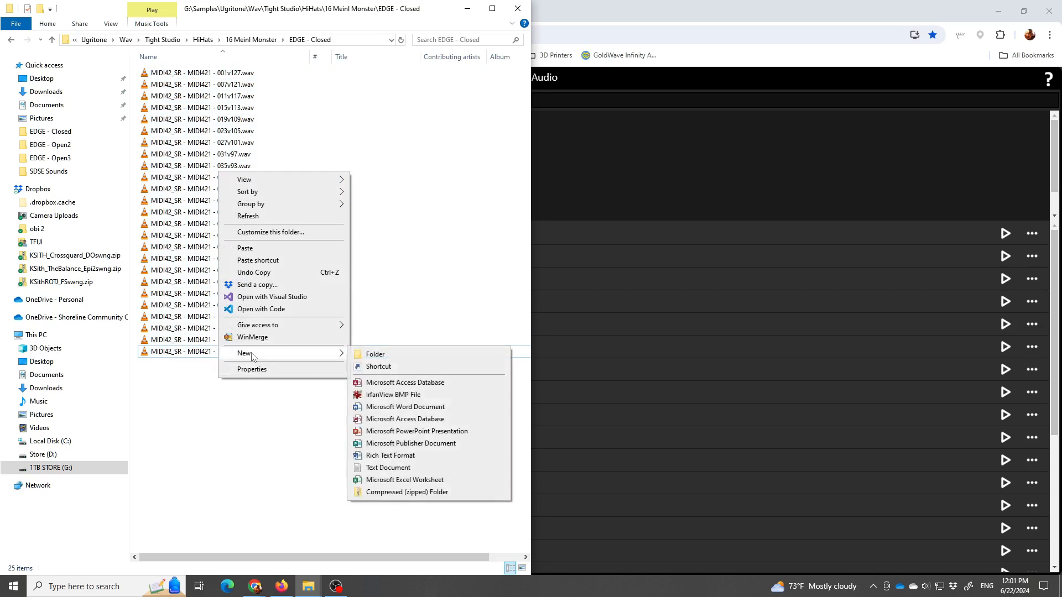
{"action": "left_click", "coordinate": [376, 354]}
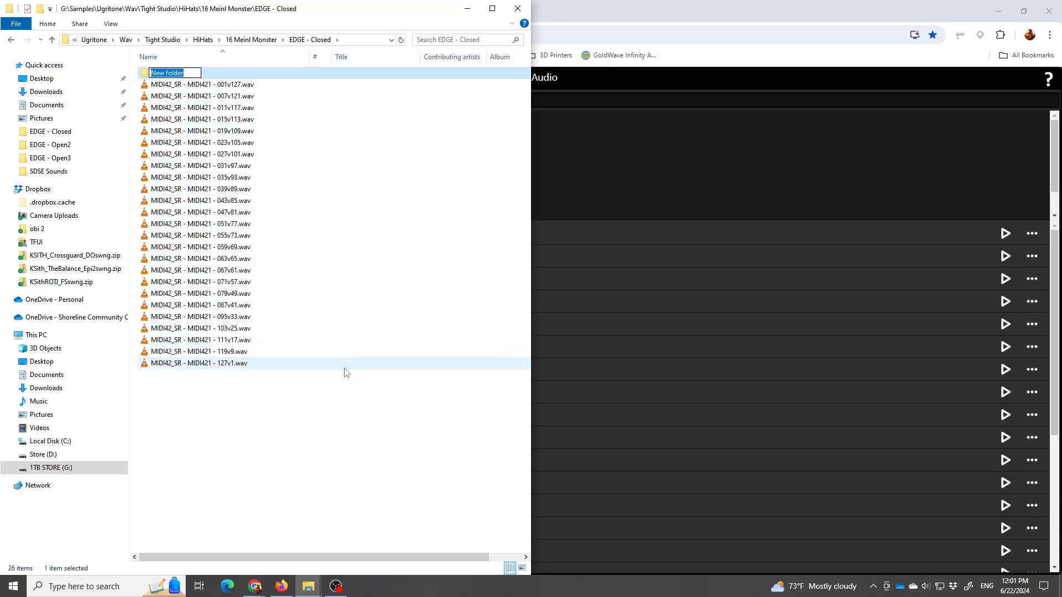
{"action": "type", "text": "Original"}
{"action": "key", "text": "Return"}
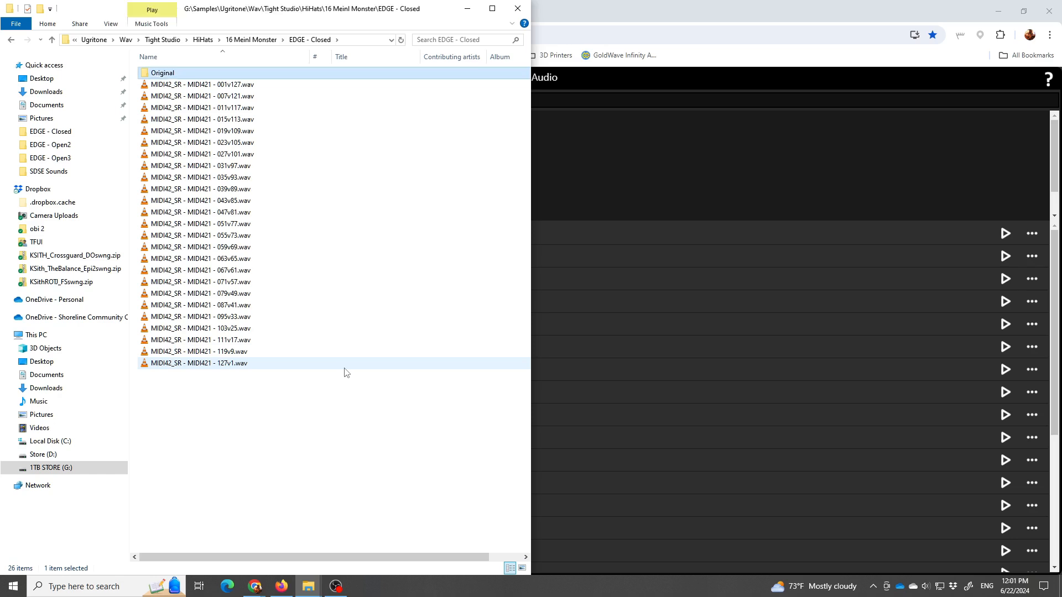
{"action": "double_click", "coordinate": [170, 75]}
{"action": "key", "text": "alt+Left"}
Delete the last three samples in EDGE - Closed: 111v17.wav, 119v9.wav and 127v1.wav
{"action": "left_click", "coordinate": [227, 387]}
{"action": "left_click", "coordinate": [223, 367]}
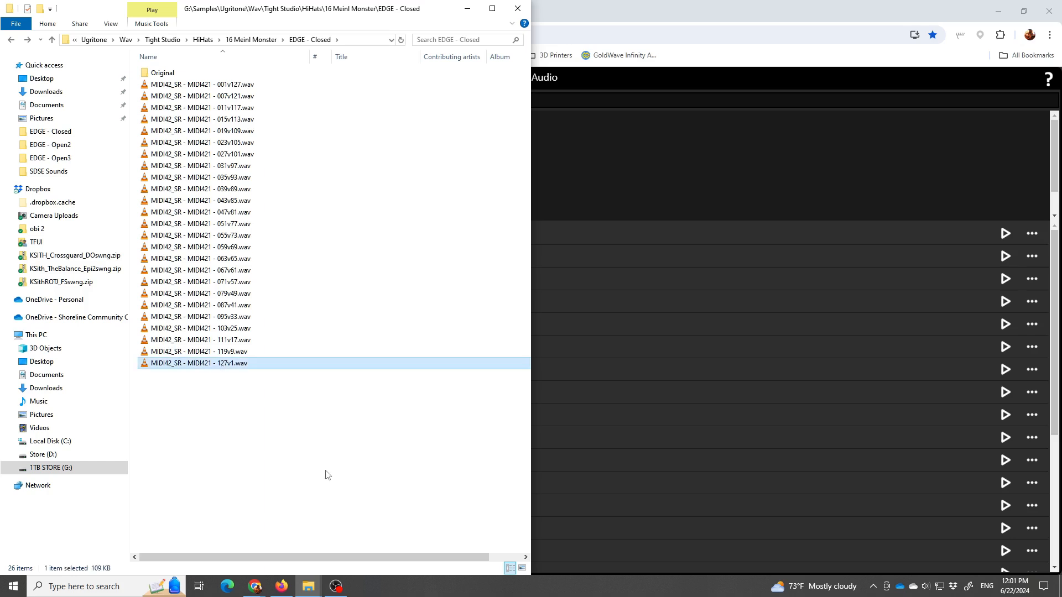
{"action": "key", "text": "shift+Up"}
{"action": "key", "text": "shift+Up"}
{"action": "key", "text": "Down"}
{"action": "key", "text": "Down"}
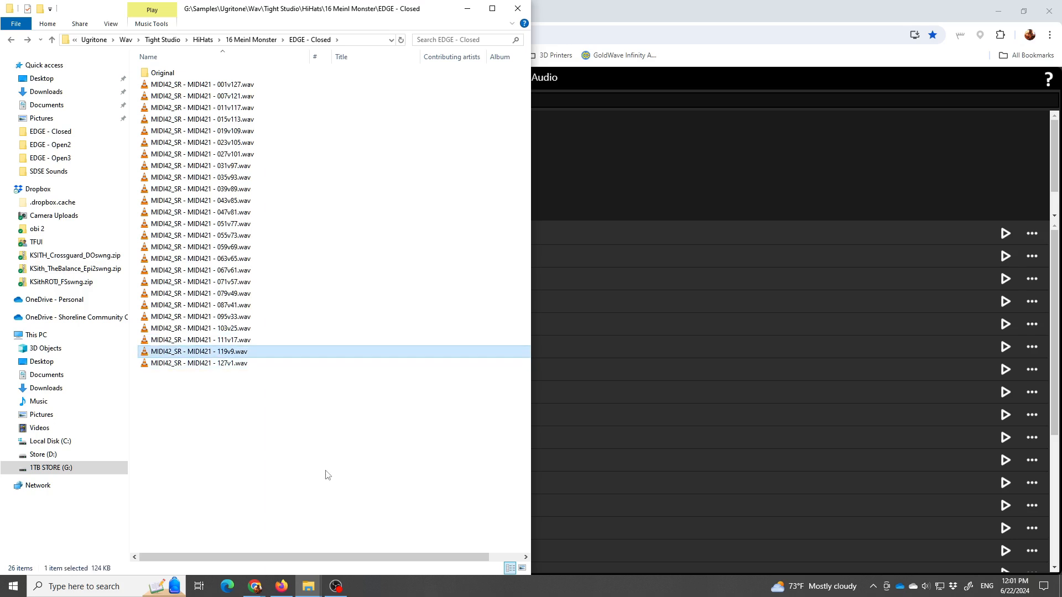
{"action": "key", "text": "shift+Up"}
{"action": "key", "text": "shift+Up"}
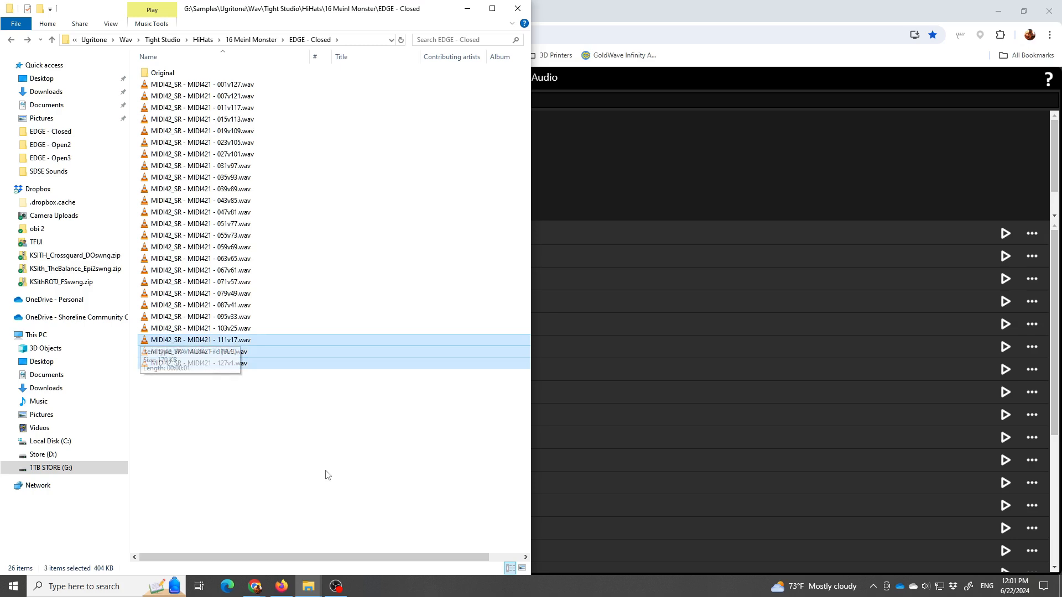
{"action": "key", "text": "Down"}
{"action": "key", "text": "Down"}
{"action": "key", "text": "shift+Up"}
{"action": "key", "text": "shift+Up"}
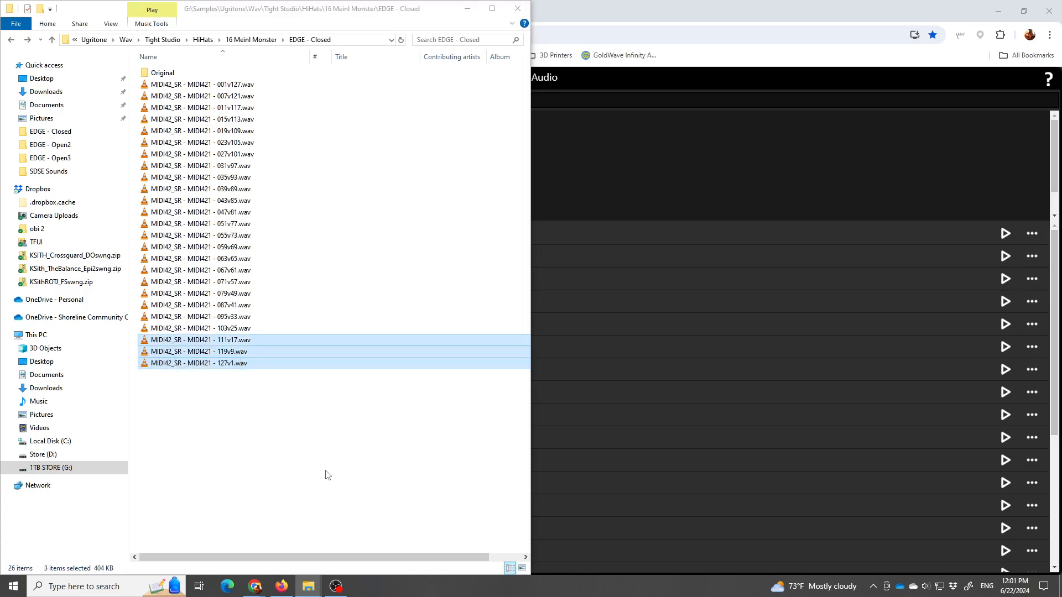
{"action": "key", "text": "Delete"}
{"action": "key", "text": "Return"}
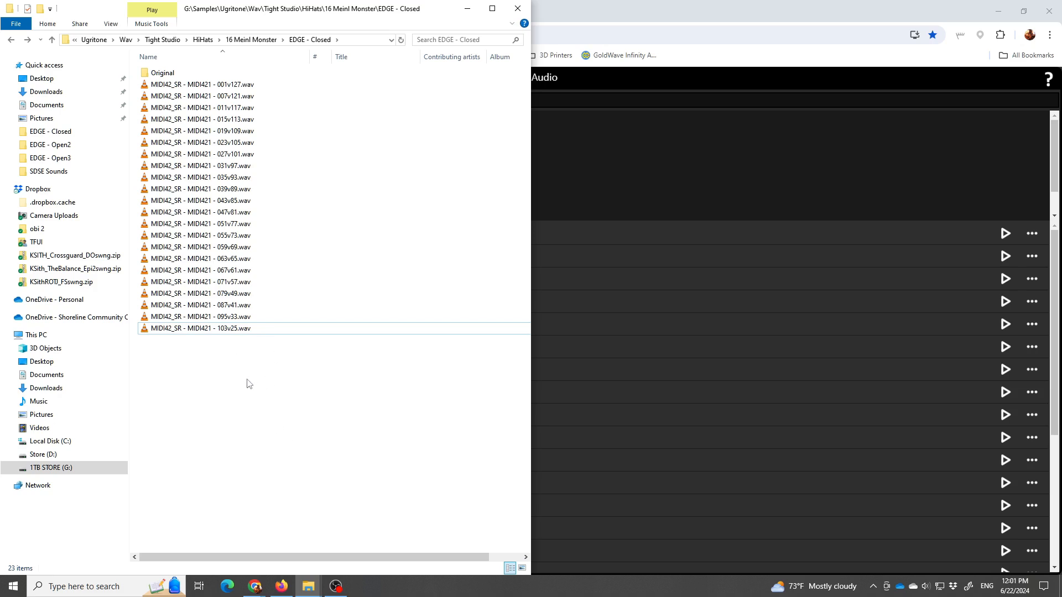
Play the samples 087v41, 095v33 and 103v25 in VLC media player to compare them, and close the player
{"action": "key", "text": "Return"}
{"action": "left_click_drag", "start_coordinate": [270, 32], "coordinate": [765, 27]}
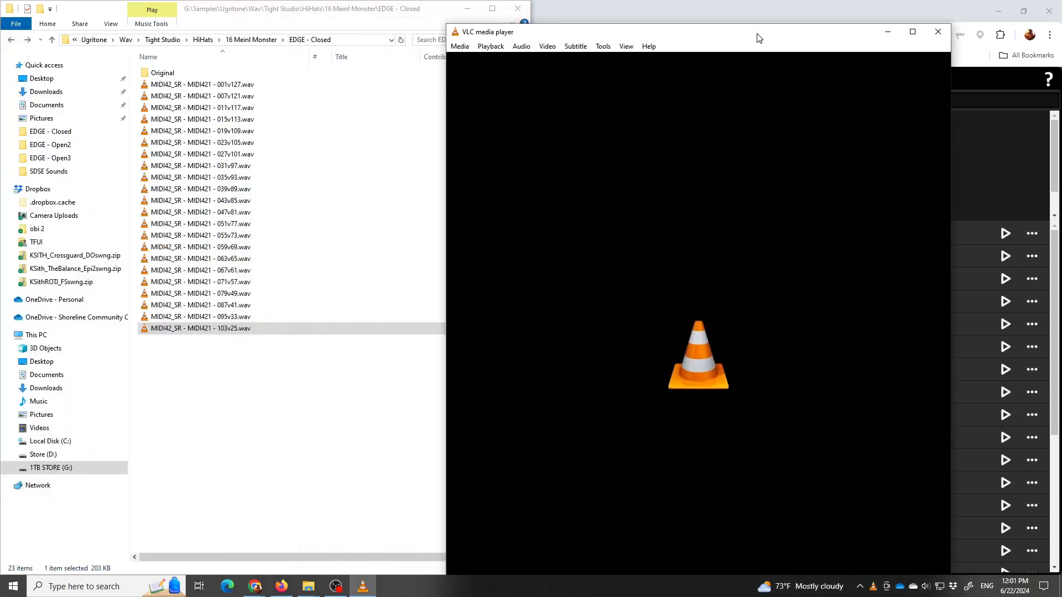
{"action": "left_click", "coordinate": [230, 308]}
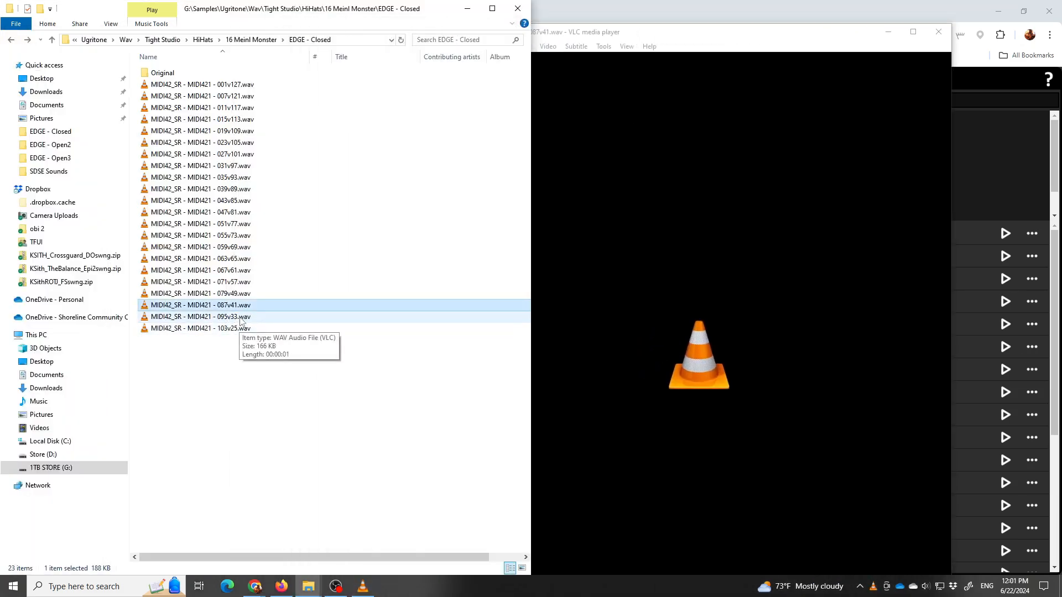
{"action": "left_click", "coordinate": [239, 319]}
{"action": "double_click", "coordinate": [244, 328]}
{"action": "left_click", "coordinate": [244, 319]}
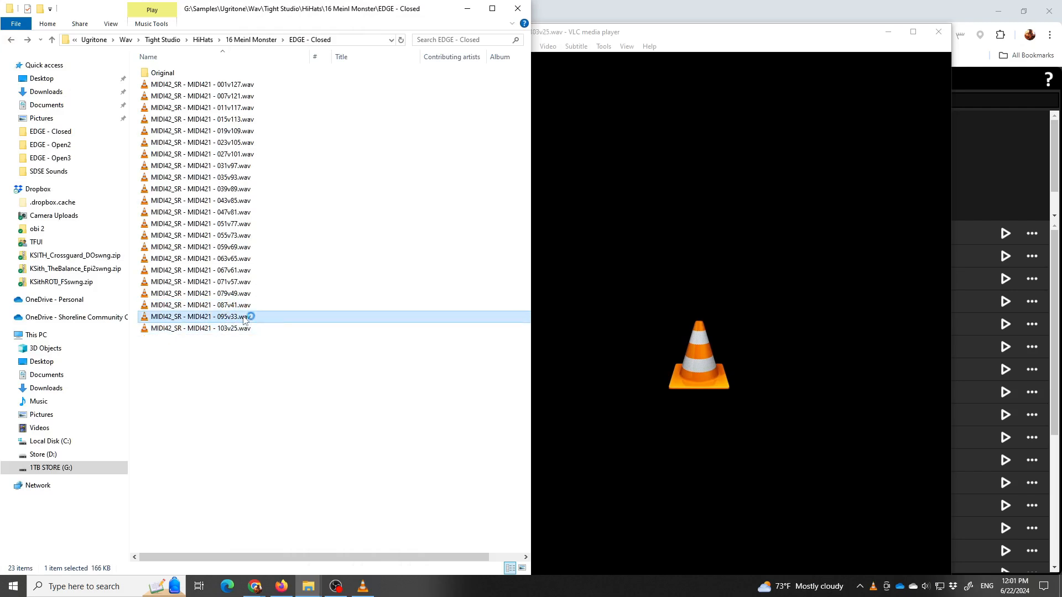
{"action": "left_click", "coordinate": [242, 329]}
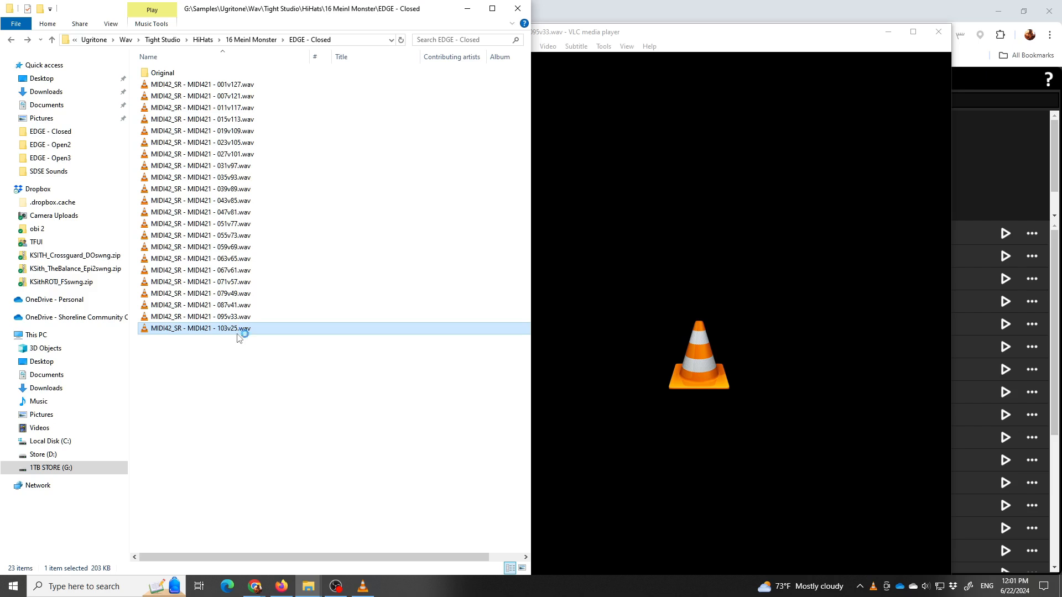
{"action": "left_click", "coordinate": [260, 385]}
{"action": "left_click", "coordinate": [789, 39]}
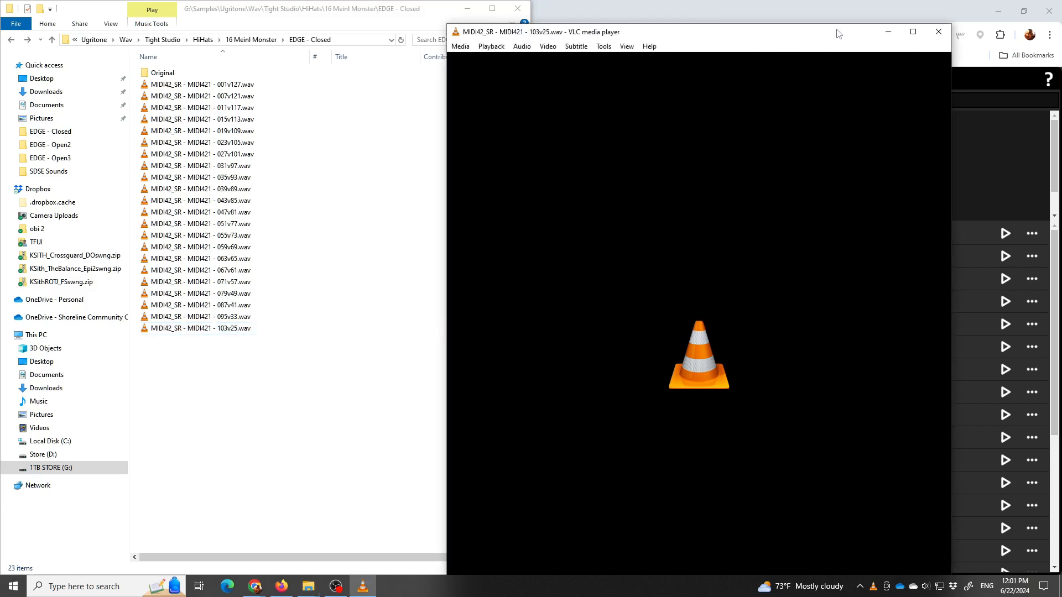
{"action": "left_click", "coordinate": [941, 32]}
Delete the sample MIDI42_SR - MIDI421 - 103v25.wav from EDGE - Closed
{"action": "left_click", "coordinate": [239, 331]}
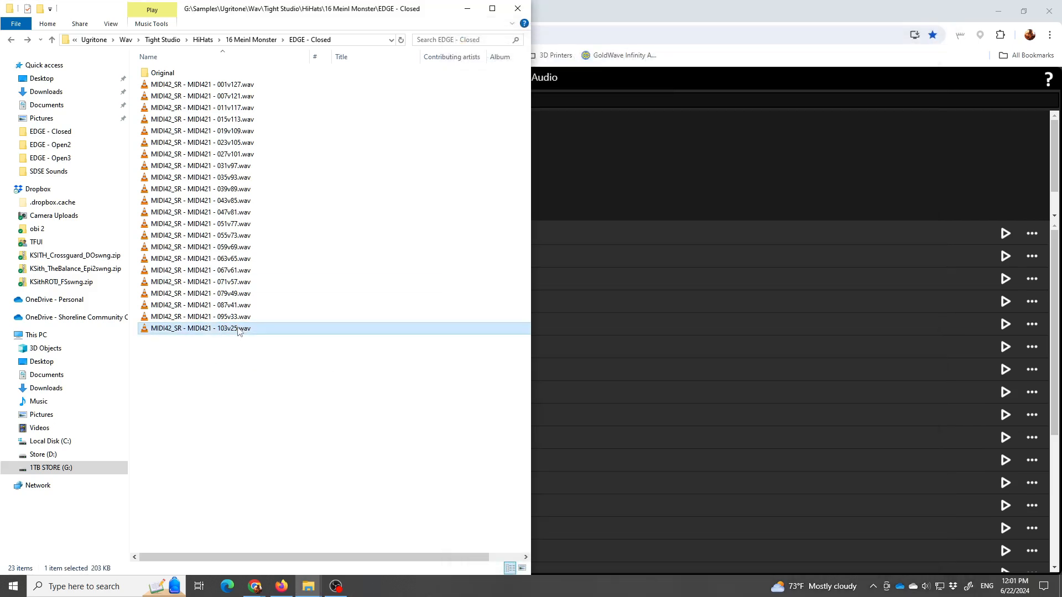
{"action": "key", "text": "Delete"}
{"action": "key", "text": "Return"}
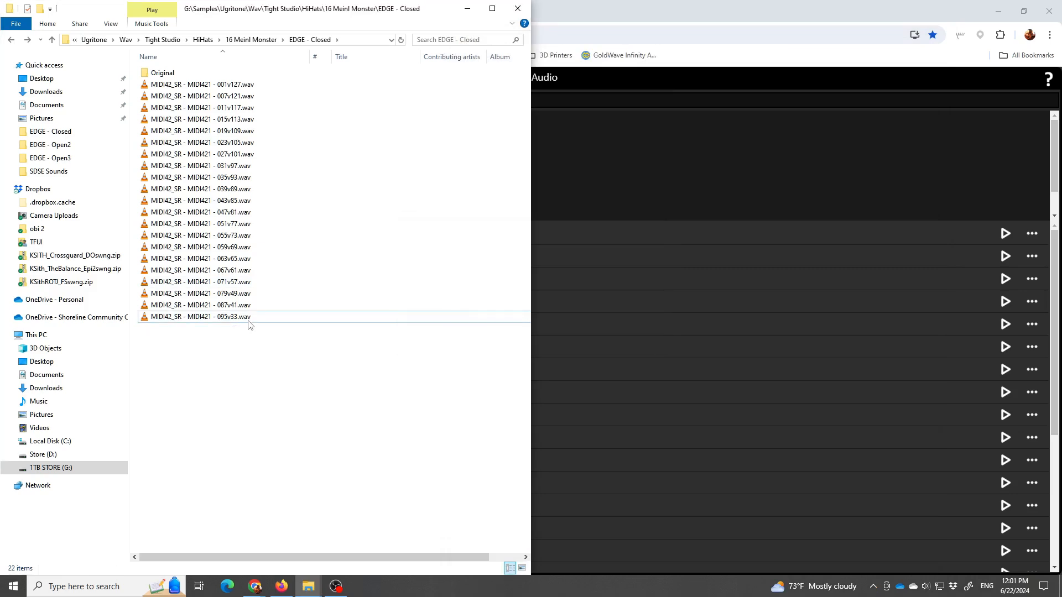
Delete the sample MIDI42_SR - MIDI421 - 087v41.wav from EDGE - Closed
{"action": "left_click", "coordinate": [247, 294]}
{"action": "left_click", "coordinate": [245, 321]}
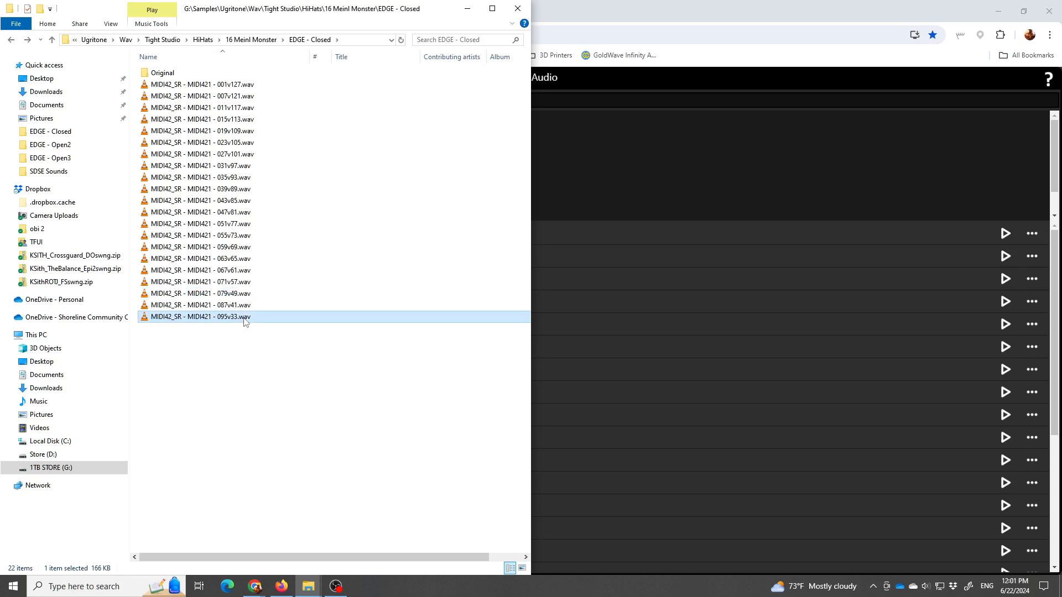
{"action": "left_click", "coordinate": [247, 306]}
{"action": "left_click", "coordinate": [246, 294]}
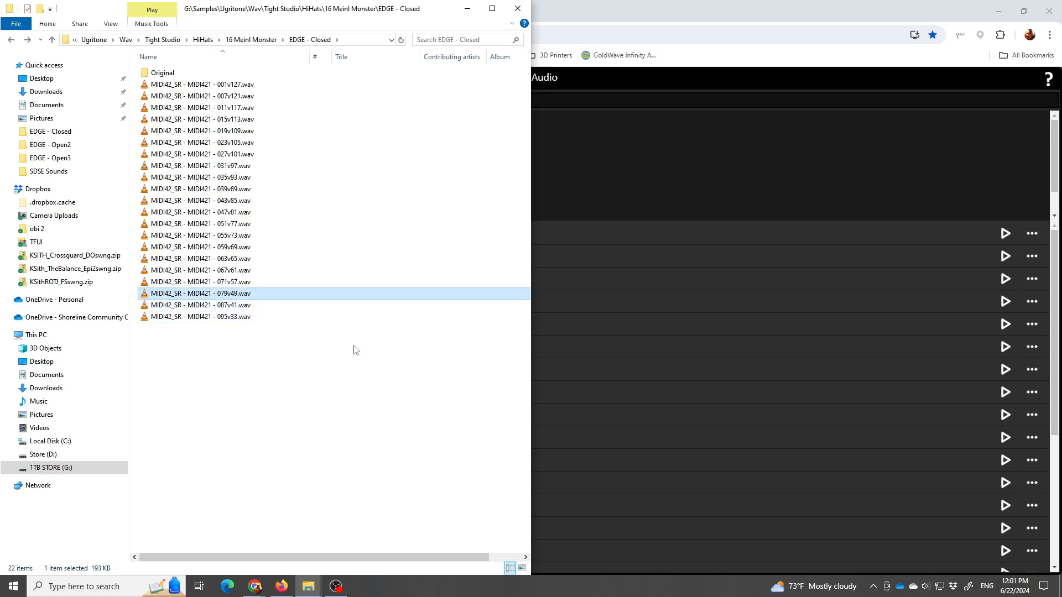
{"action": "key", "text": "Down"}
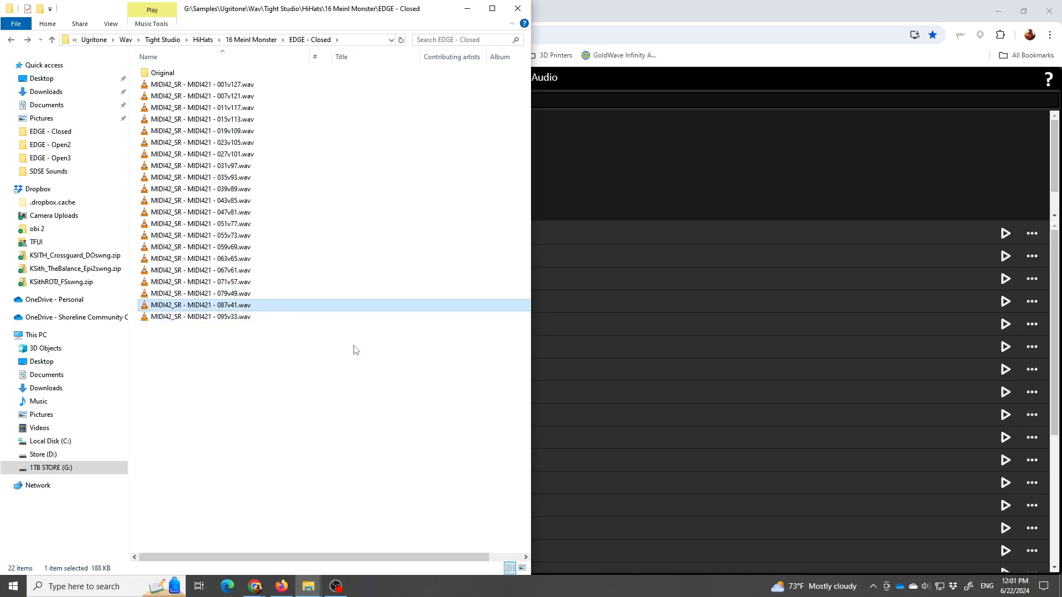
{"action": "key", "text": "Down"}
{"action": "key", "text": "Up"}
{"action": "key", "text": "Delete"}
{"action": "key", "text": "Return"}
Delete the two adjacent samples 063v65.wav and 067v61.wav from EDGE - Closed
{"action": "key", "text": "Up"}
{"action": "key", "text": "Up"}
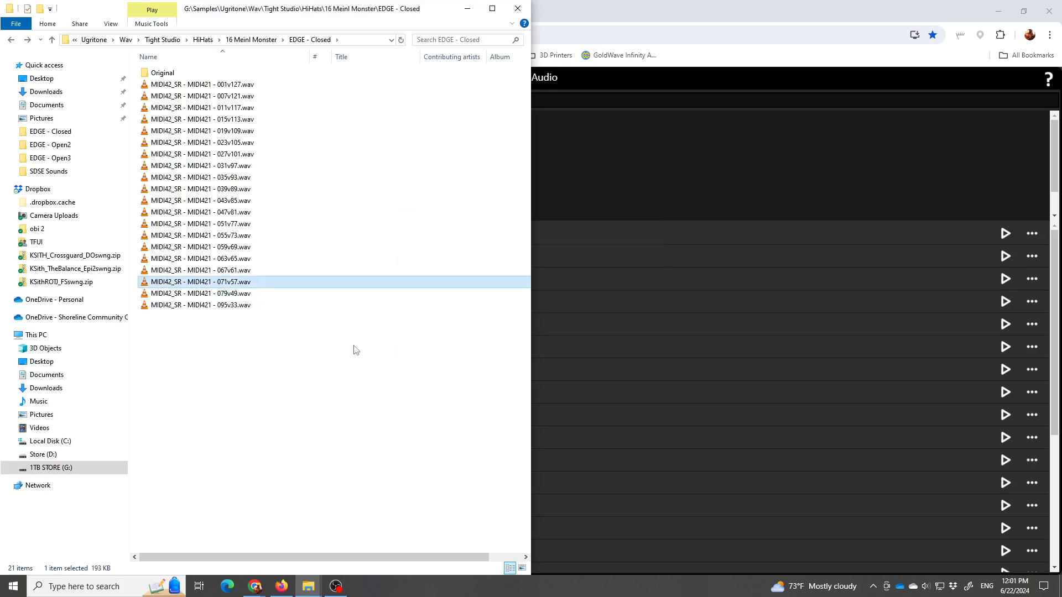
{"action": "key", "text": "Up"}
{"action": "key", "text": "Up"}
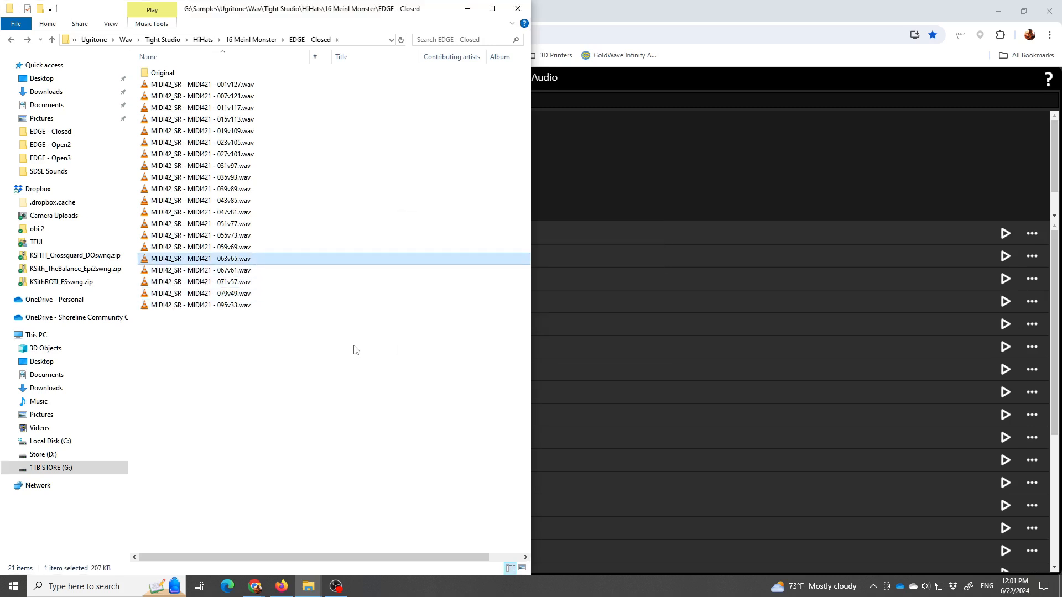
{"action": "key", "text": "Down"}
{"action": "key", "text": "Up"}
{"action": "key", "text": "Down"}
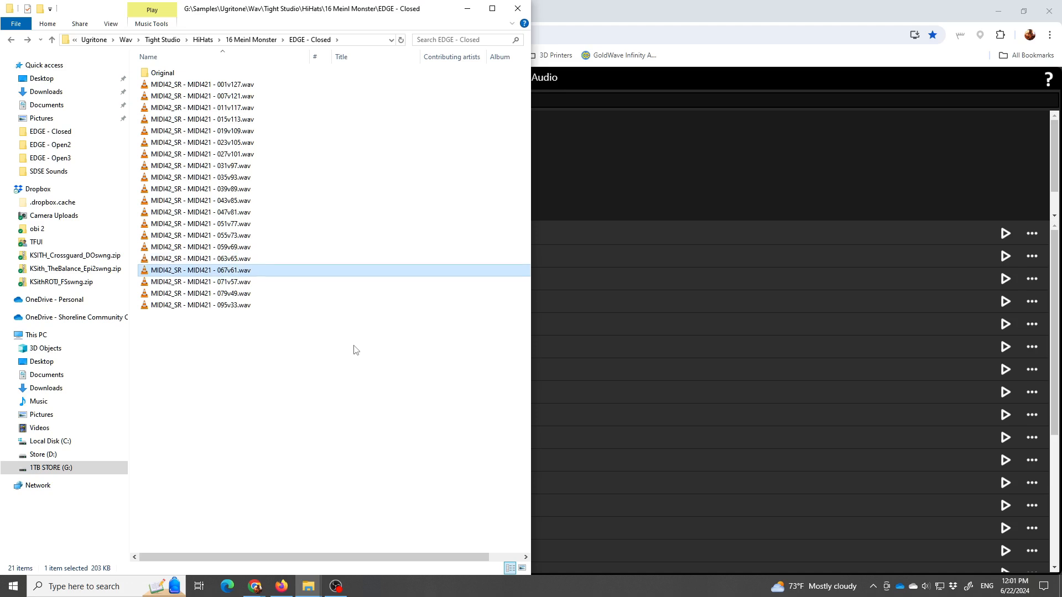
{"action": "key", "text": "shift+Up"}
{"action": "key", "text": "Delete"}
{"action": "key", "text": "Return"}
Delete the samples 055v73.wav and 043v85.wav from EDGE - Closed
{"action": "key", "text": "Up"}
{"action": "key", "text": "Up"}
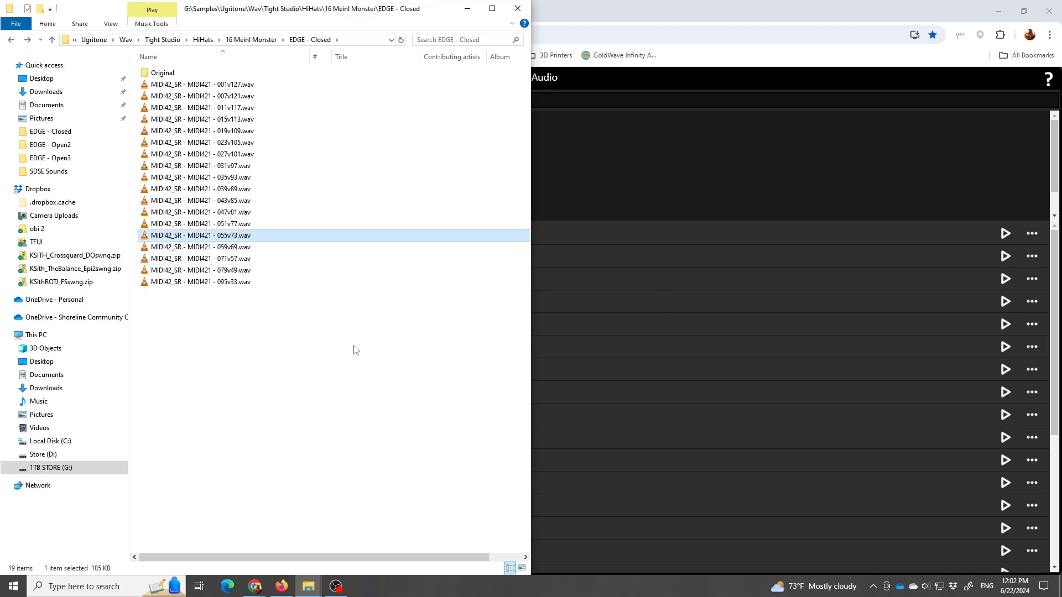
{"action": "key", "text": "Delete"}
{"action": "key", "text": "Return"}
{"action": "key", "text": "Up"}
{"action": "key", "text": "Up"}
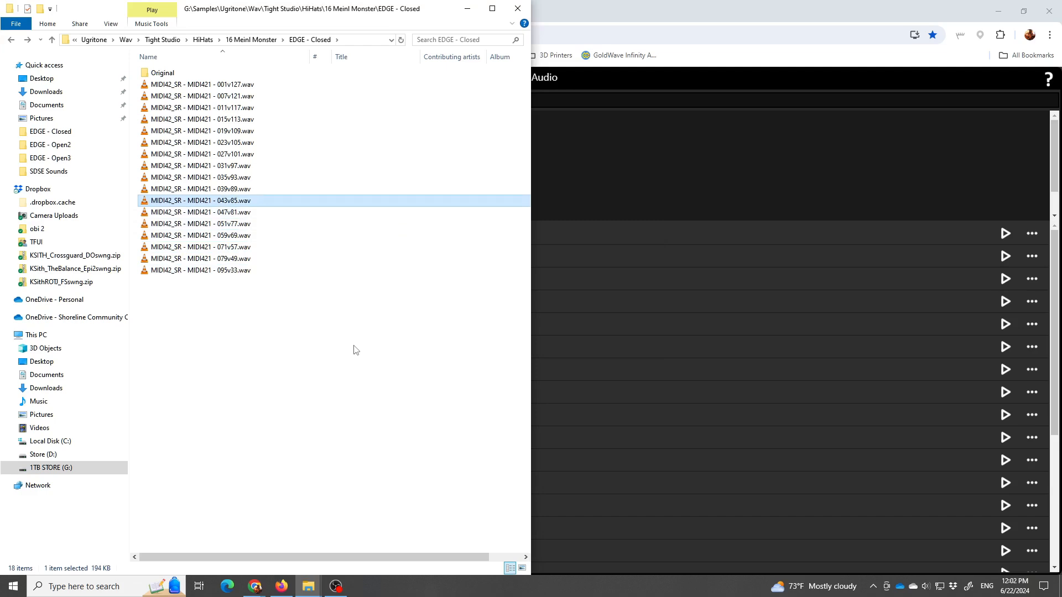
{"action": "key", "text": "Delete"}
{"action": "key", "text": "Return"}
Delete the three consecutive samples 015v113.wav, 019v109.wav and 023v105.wav from EDGE - Closed
{"action": "key", "text": "Up"}
{"action": "key", "text": "Up"}
{"action": "key", "text": "Up"}
{"action": "key", "text": "Up"}
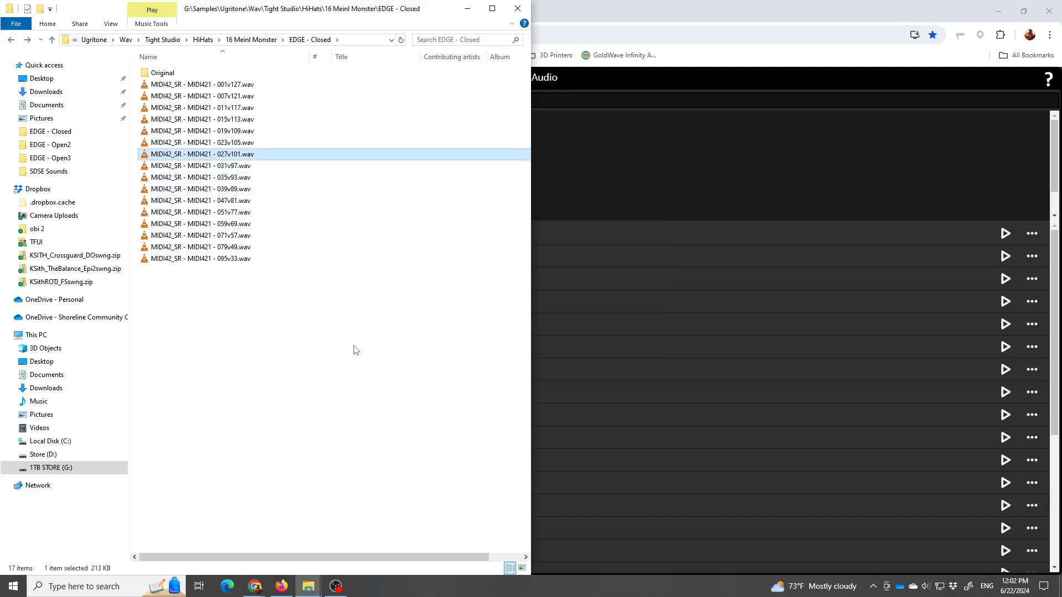
{"action": "key", "text": "Up"}
{"action": "key", "text": "shift+Up"}
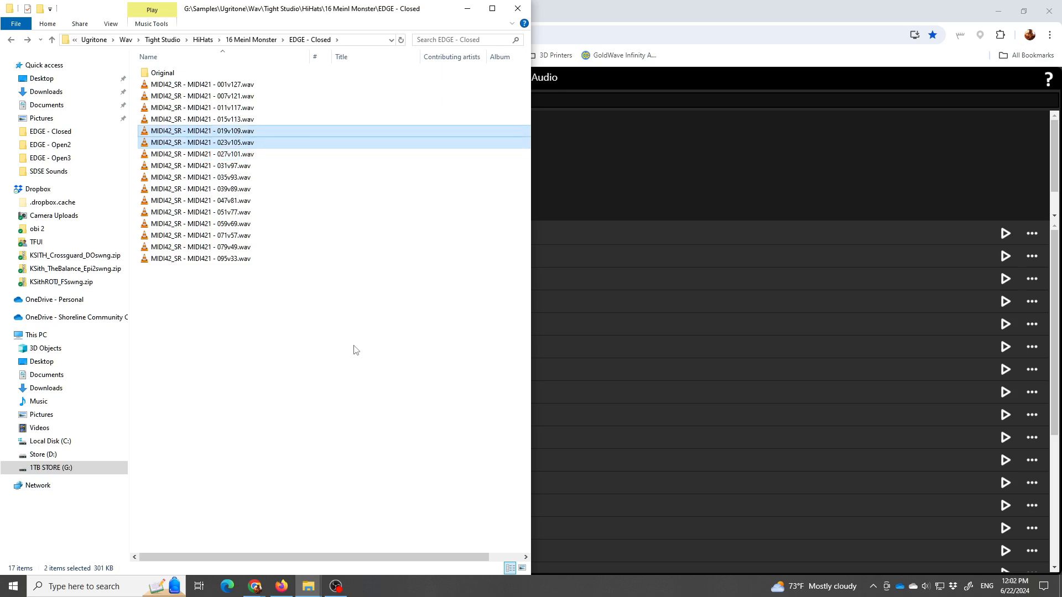
{"action": "key", "text": "Down"}
{"action": "key", "text": "Down"}
{"action": "key", "text": "Up"}
{"action": "key", "text": "shift+Up"}
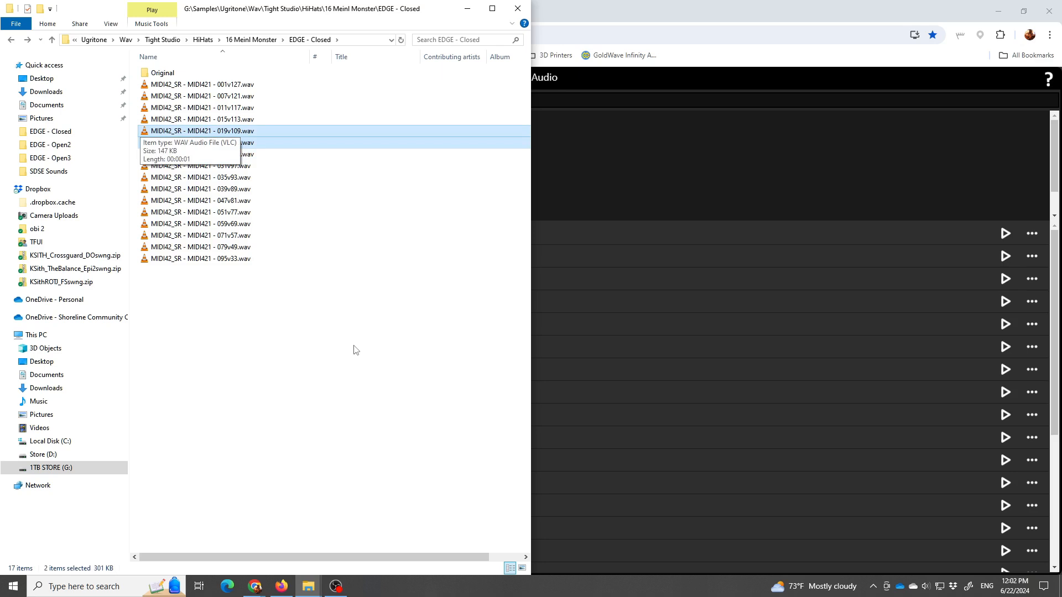
{"action": "key", "text": "shift+Up"}
{"action": "key", "text": "shift+Delete"}
{"action": "key", "text": "Return"}
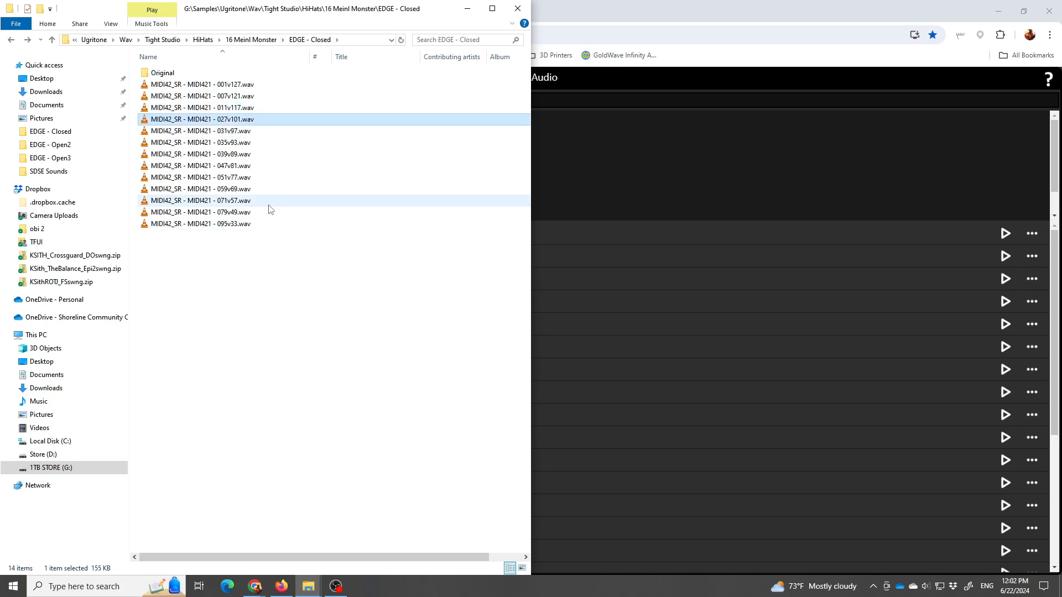
Look through the samples kept in EDGE - Closed to check the velocity spacing in their names
{"action": "key", "text": "Down"}
{"action": "key", "text": "Down"}
{"action": "key", "text": "Down"}
{"action": "key", "text": "Down"}
{"action": "key", "text": "Down"}
{"action": "key", "text": "Down"}
{"action": "key", "text": "Down"}
{"action": "key", "text": "Down"}
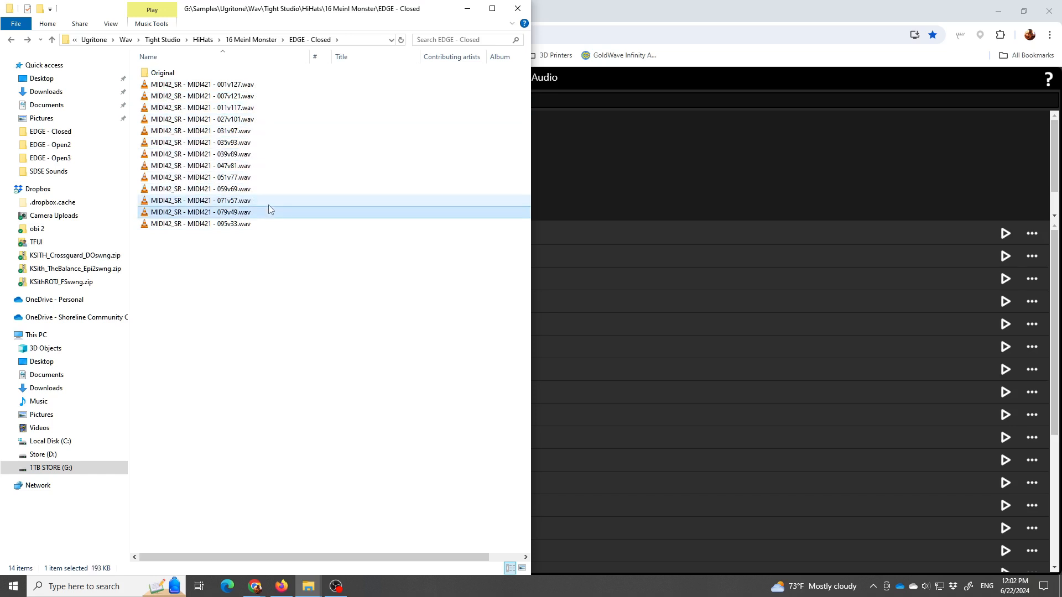
{"action": "left_click", "coordinate": [250, 277]}
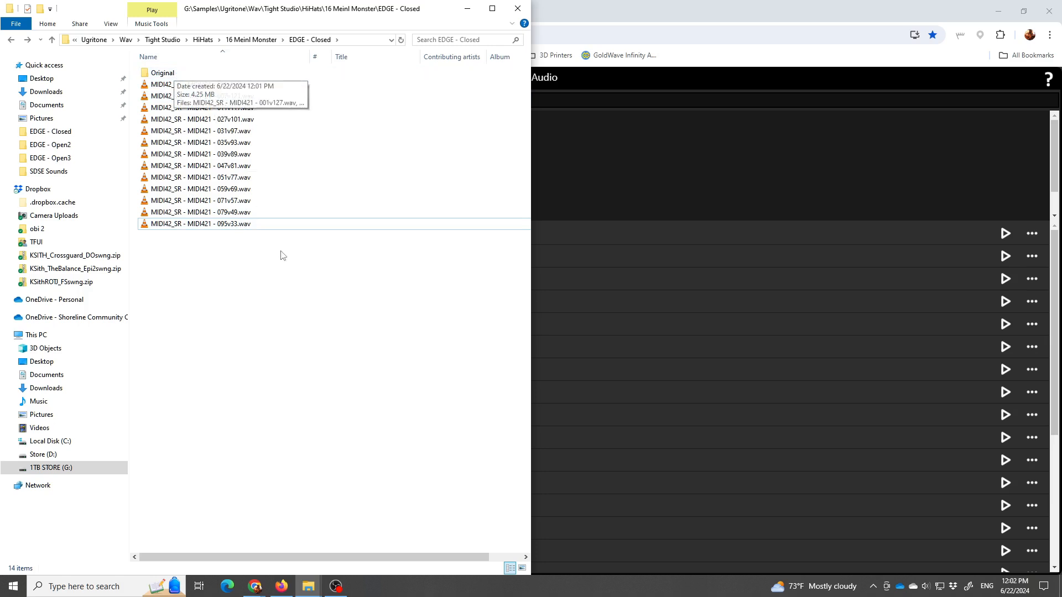
{"action": "left_click", "coordinate": [243, 166]}
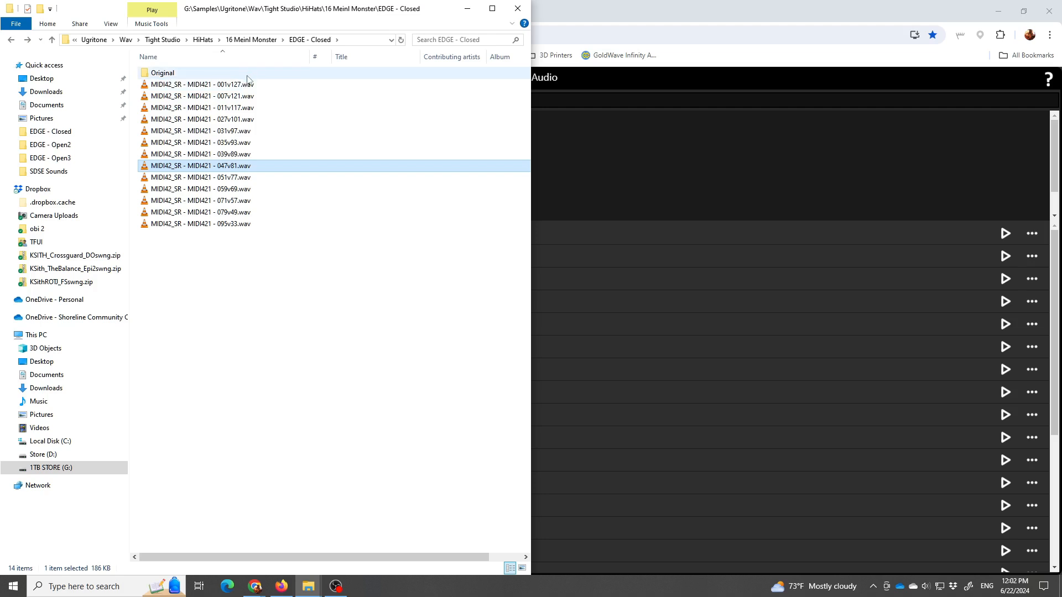
{"action": "left_click", "coordinate": [258, 265]}
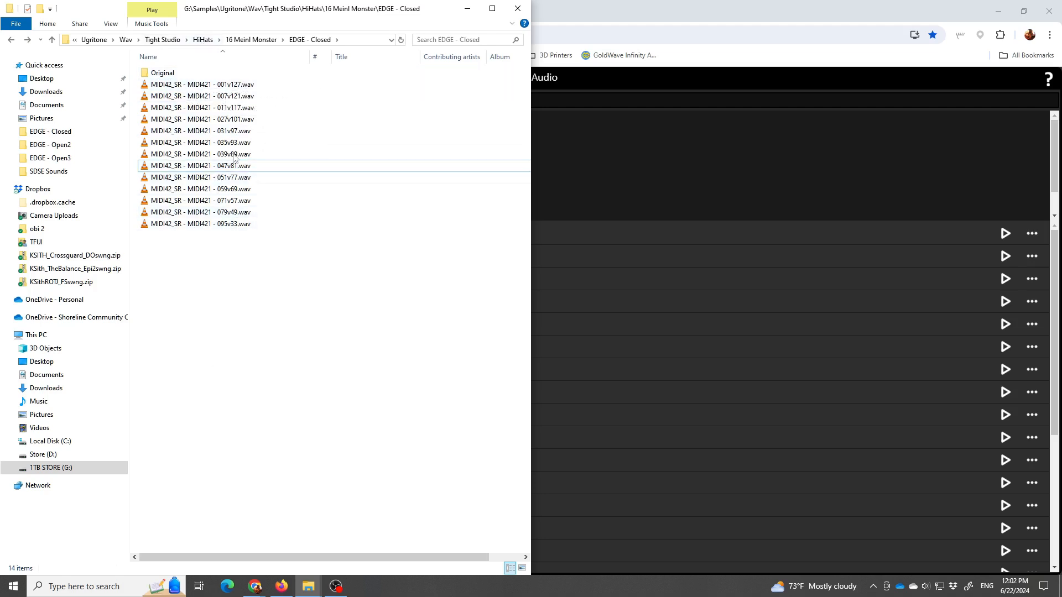
Switch to GoldWave Infinity and browse to Ugritone, Wav, Tight Studio, HiHats, 16 Meinl Monster, EDGE - Closed to reload its file list
{"action": "left_click", "coordinate": [698, 148]}
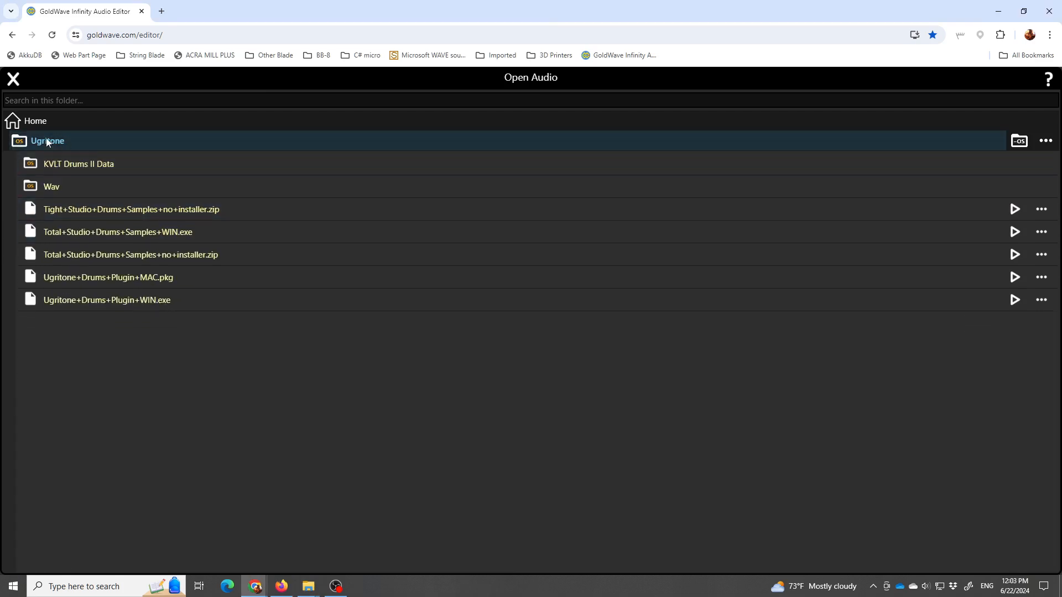
{"action": "left_click", "coordinate": [62, 186]}
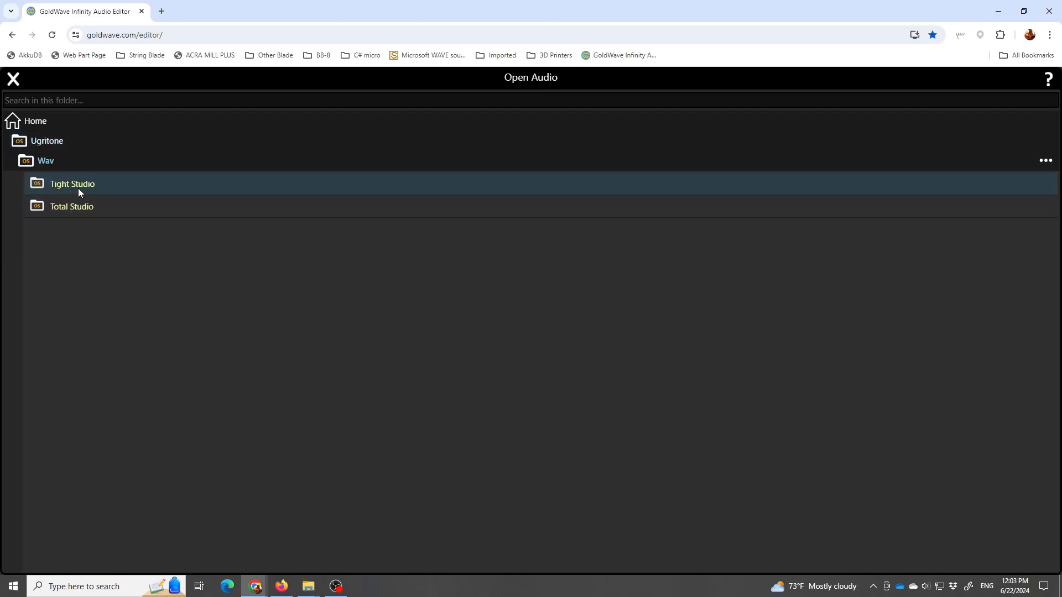
{"action": "left_click", "coordinate": [77, 186]}
{"action": "left_click", "coordinate": [86, 252]}
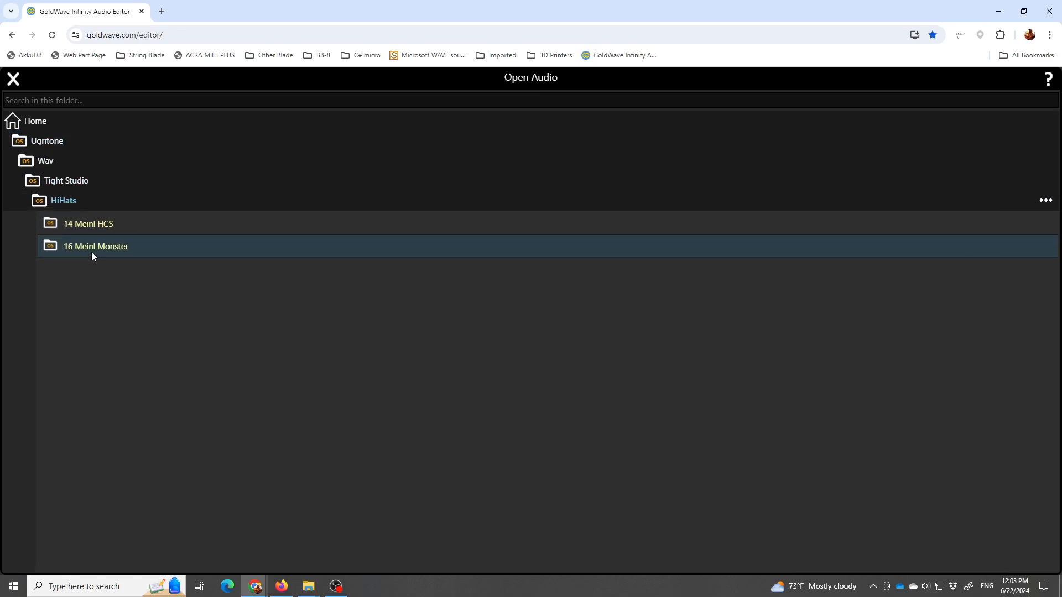
{"action": "left_click", "coordinate": [92, 251]}
{"action": "left_click", "coordinate": [102, 237]}
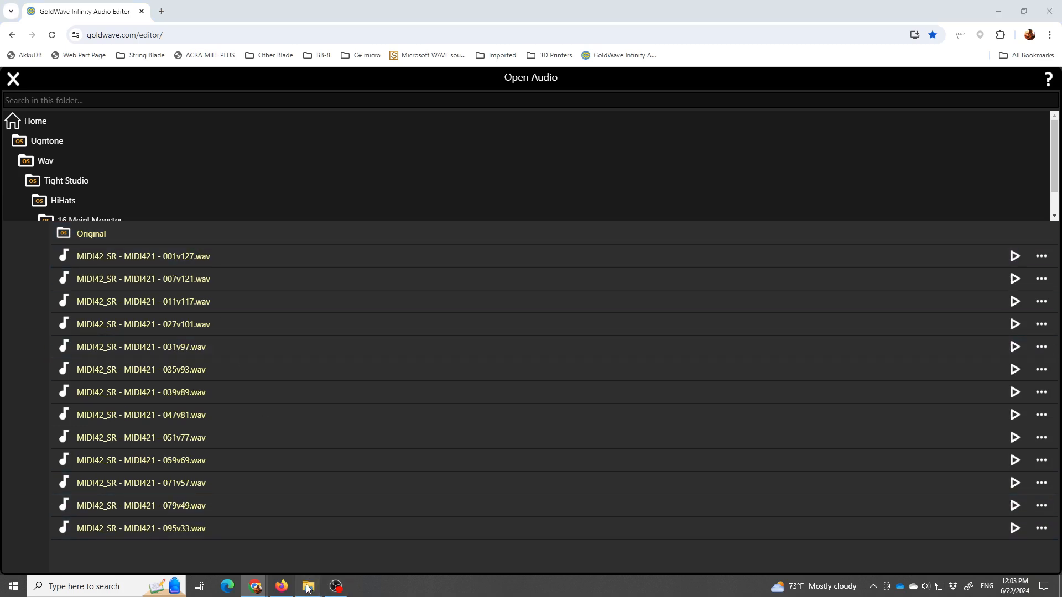
Switch to File Explorer and rename the sample MIDI42_SR - MIDI421 - 095v33.wav as MIDI42 033.wav
{"action": "mouse_move", "coordinate": [308, 586]}
{"action": "left_click", "coordinate": [202, 541]}
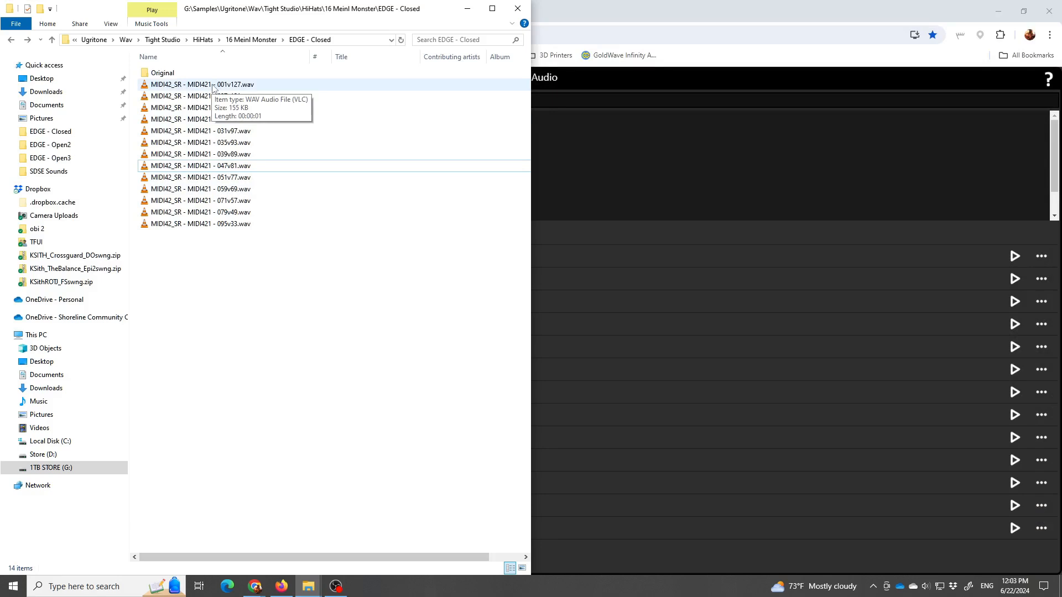
{"action": "left_click", "coordinate": [216, 228]}
{"action": "key", "text": "F2"}
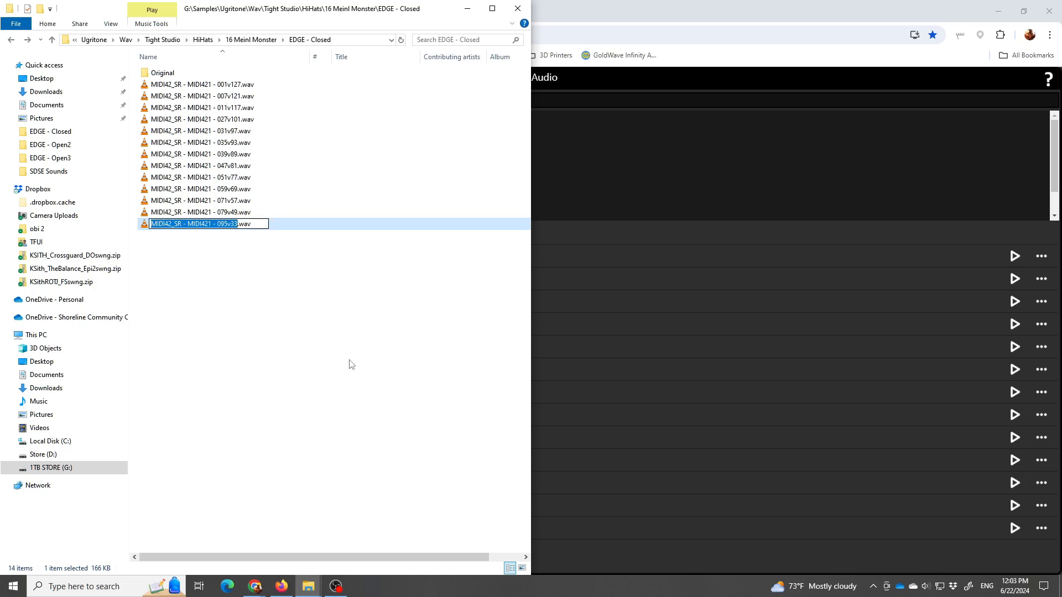
{"action": "key", "text": "End"}
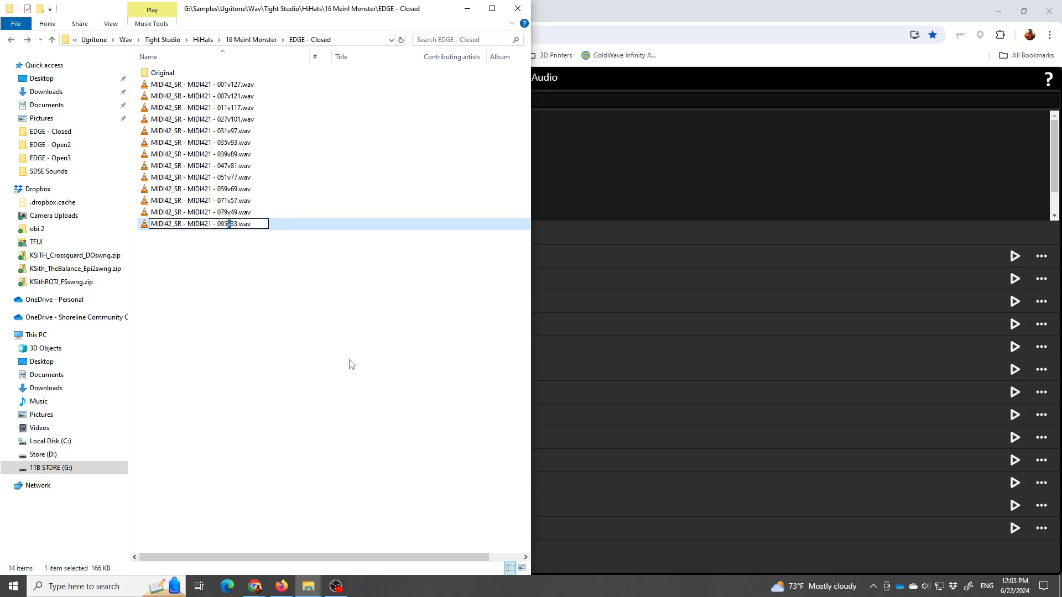
{"action": "key", "text": "ctrl+shift+Left"}
{"action": "key", "text": "ctrl+shift+Left"}
{"action": "key", "text": "ctrl+shift+Left"}
{"action": "key", "text": "Delete"}
{"action": "type", "text": "0"}
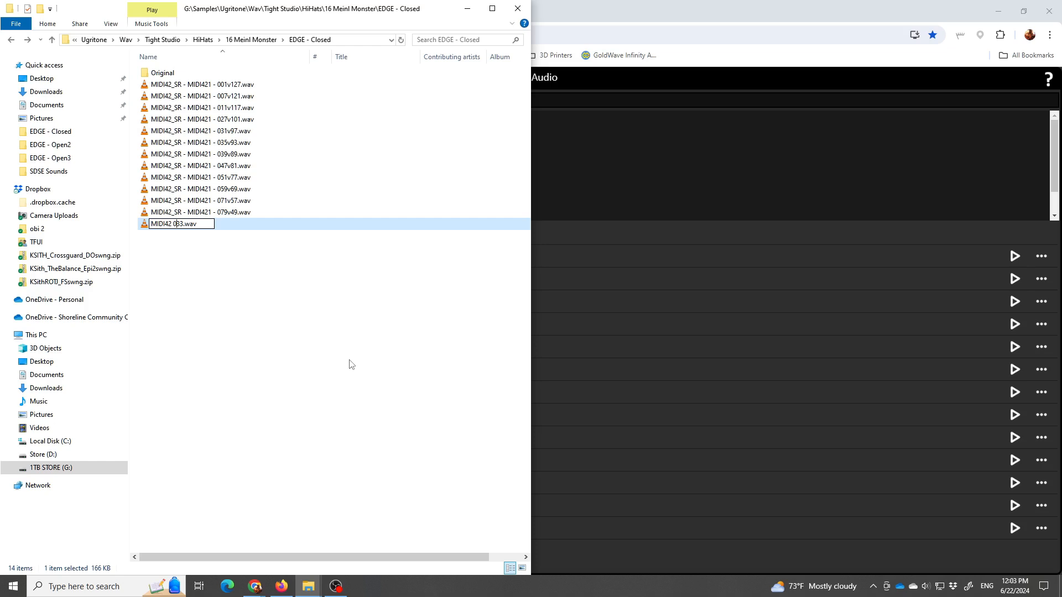
{"action": "key", "text": "Return"}
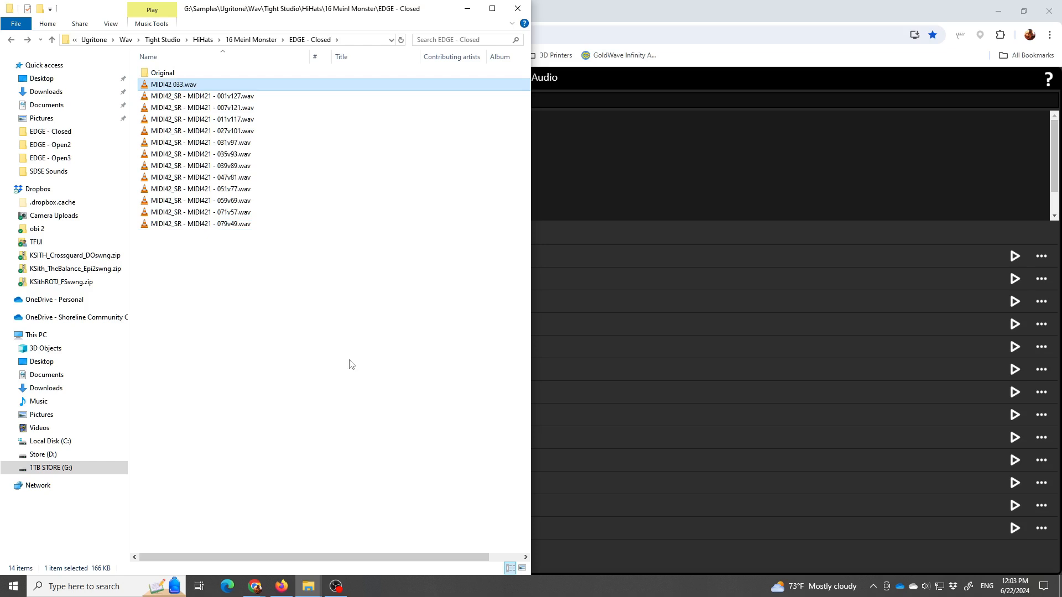
{"action": "key", "text": "Down"}
{"action": "key", "text": "Up"}
{"action": "key", "text": "Down"}
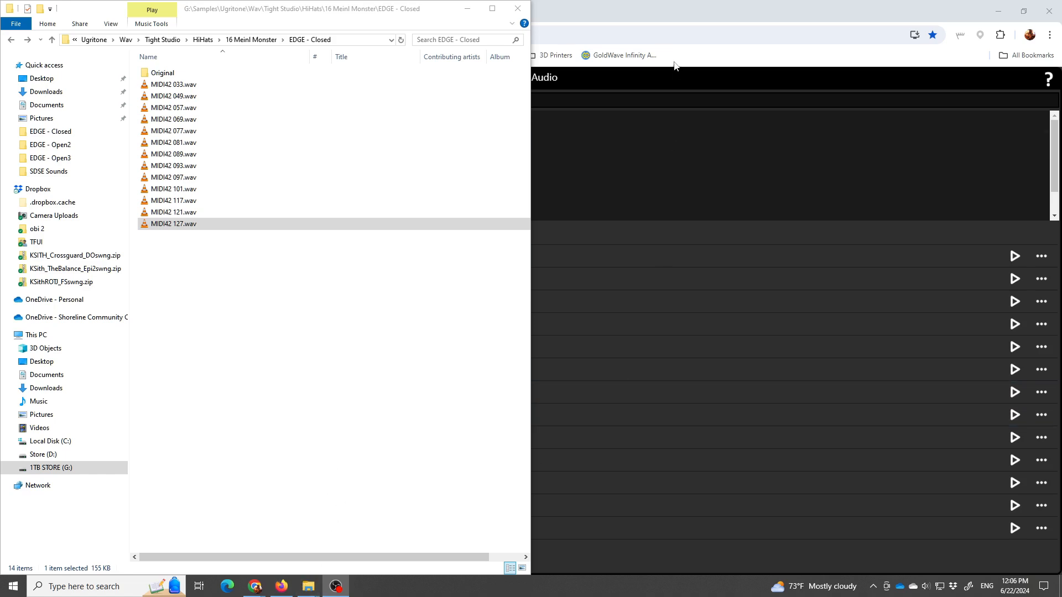
Switch to GoldWave Infinity, refresh the EDGE - Closed file list and open MIDI42 033.wav
{"action": "left_click", "coordinate": [655, 3]}
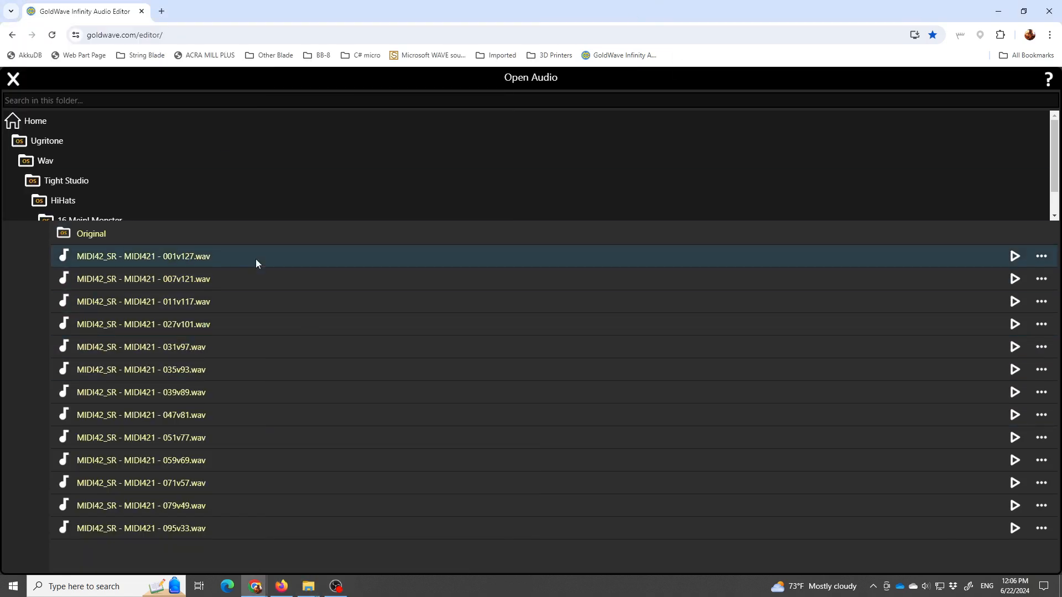
{"action": "left_click", "coordinate": [96, 219]}
{"action": "left_click", "coordinate": [117, 233]}
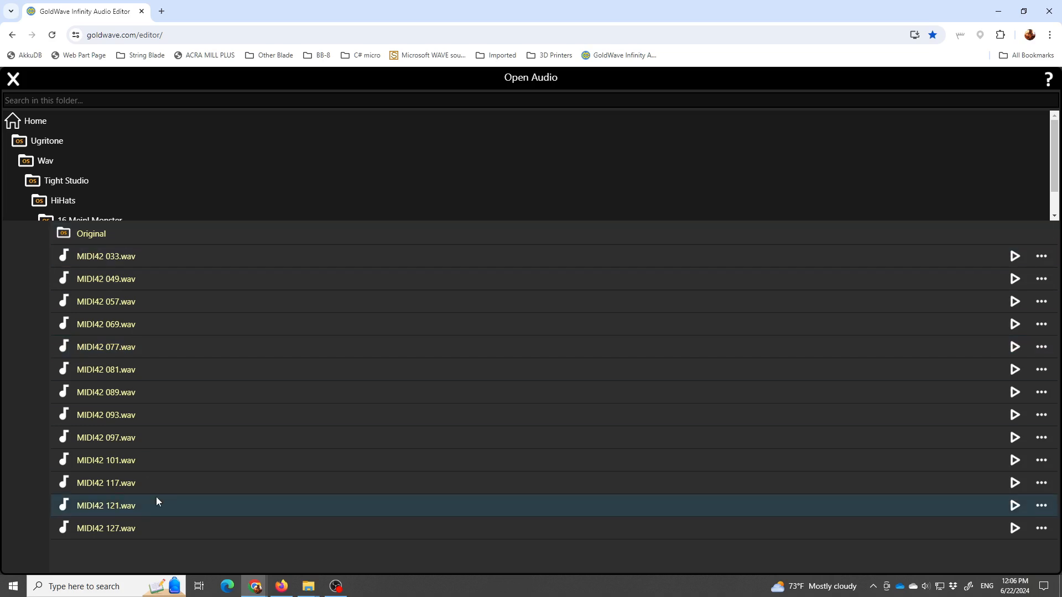
{"action": "left_click", "coordinate": [138, 262]}
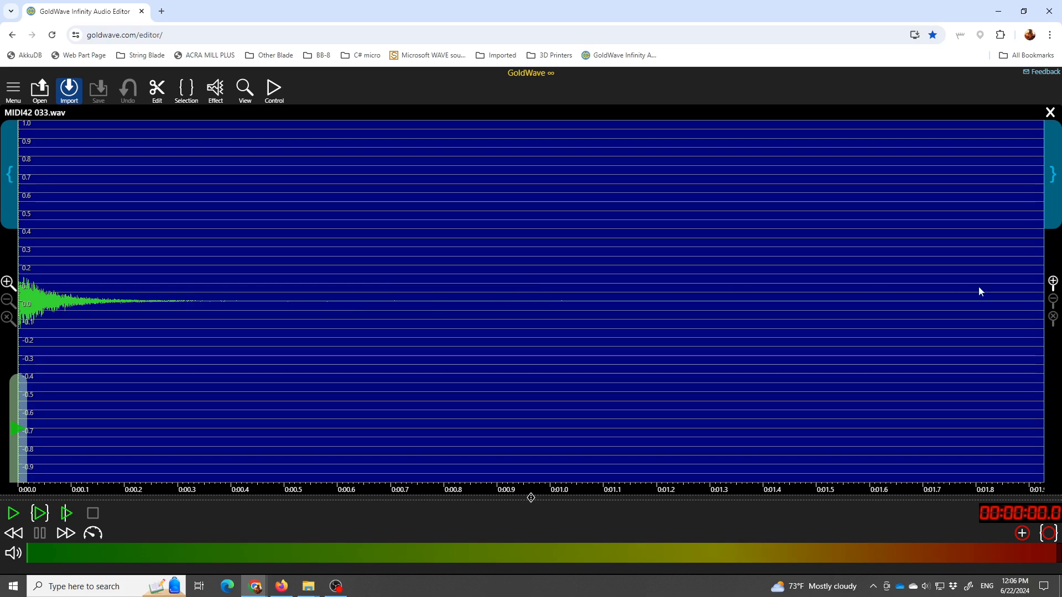
Play MIDI42 033.wav and trim it to about its first 0.34 seconds
{"action": "left_click", "coordinate": [39, 514]}
{"action": "left_click", "coordinate": [93, 513]}
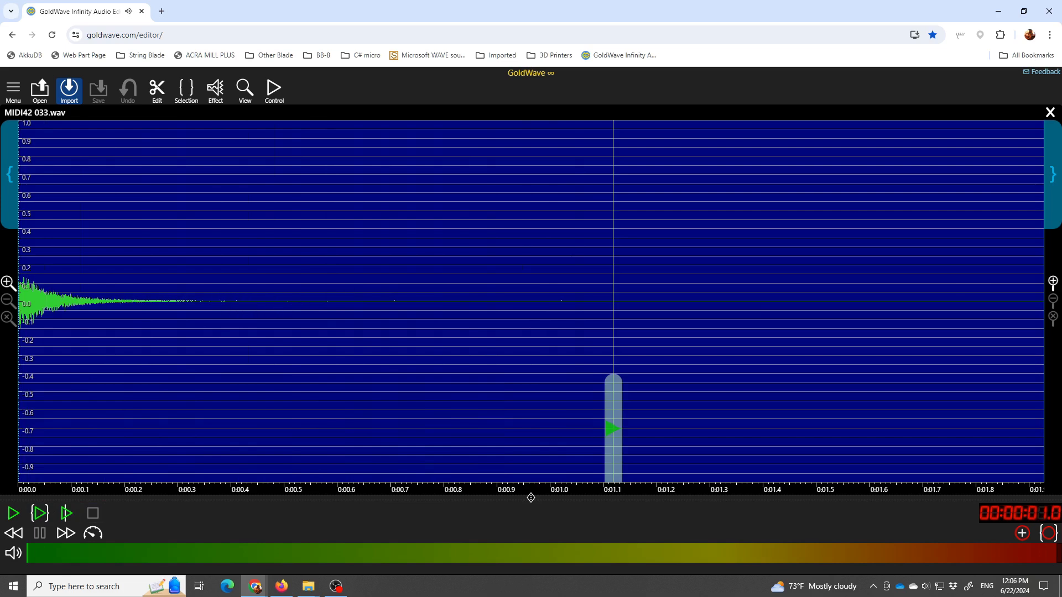
{"action": "left_click_drag", "start_coordinate": [1050, 178], "coordinate": [206, 137]}
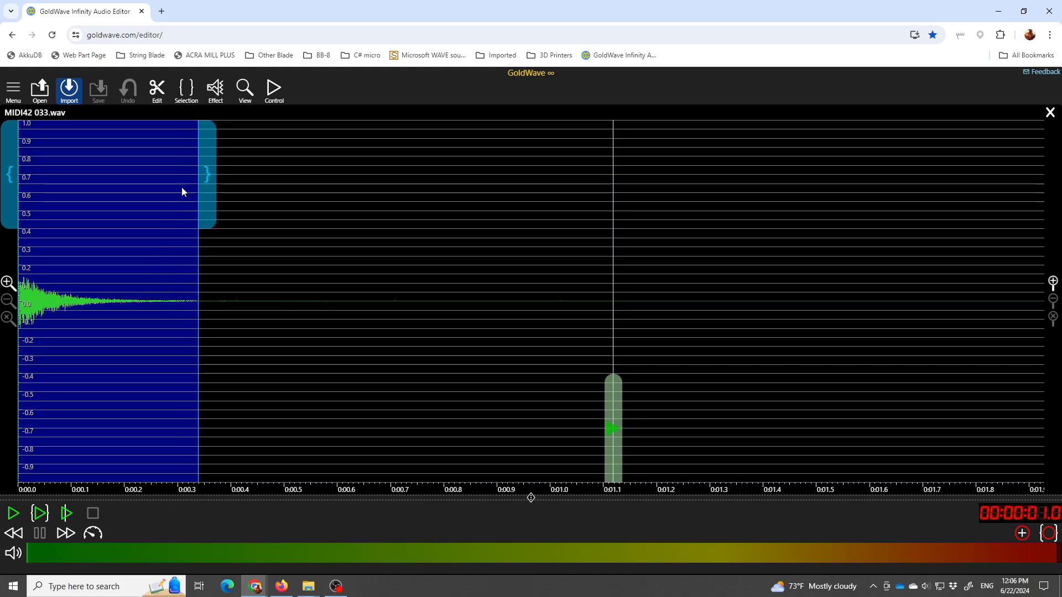
{"action": "left_click", "coordinate": [157, 95]}
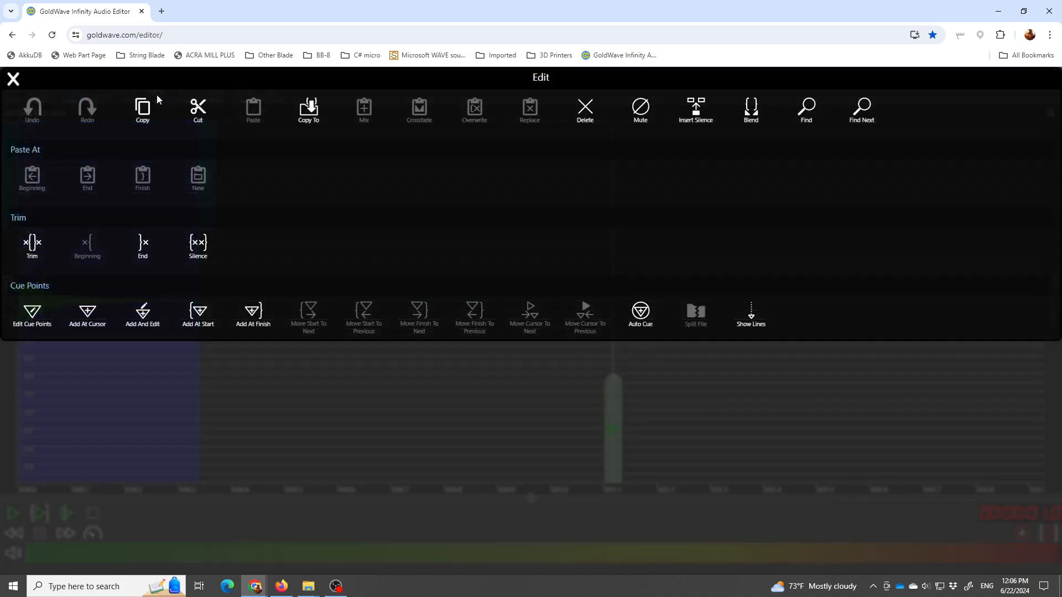
{"action": "left_click", "coordinate": [28, 250]}
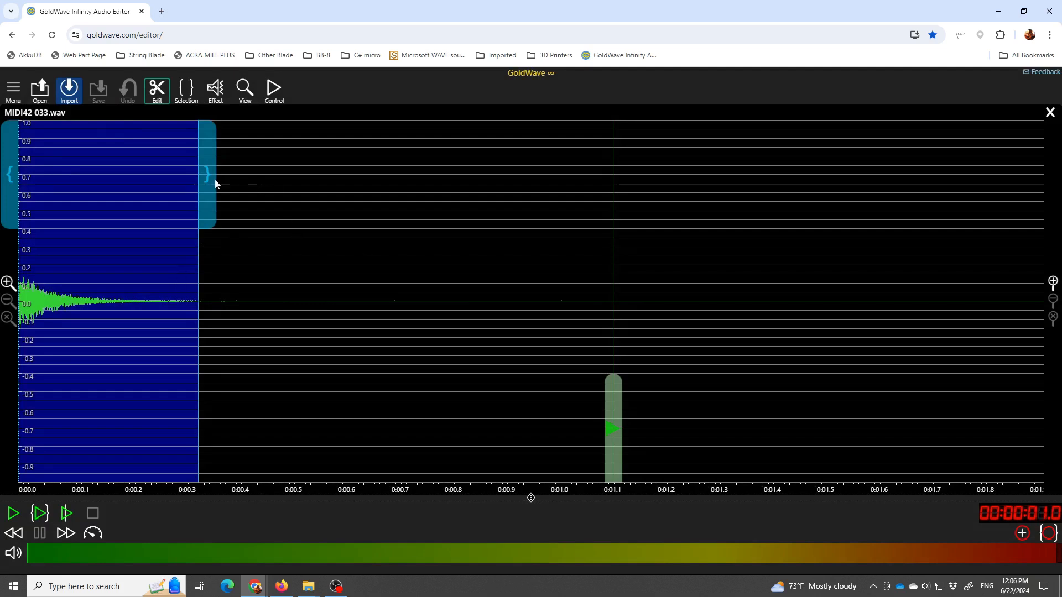
{"action": "left_click_drag", "start_coordinate": [215, 182], "coordinate": [209, 145]}
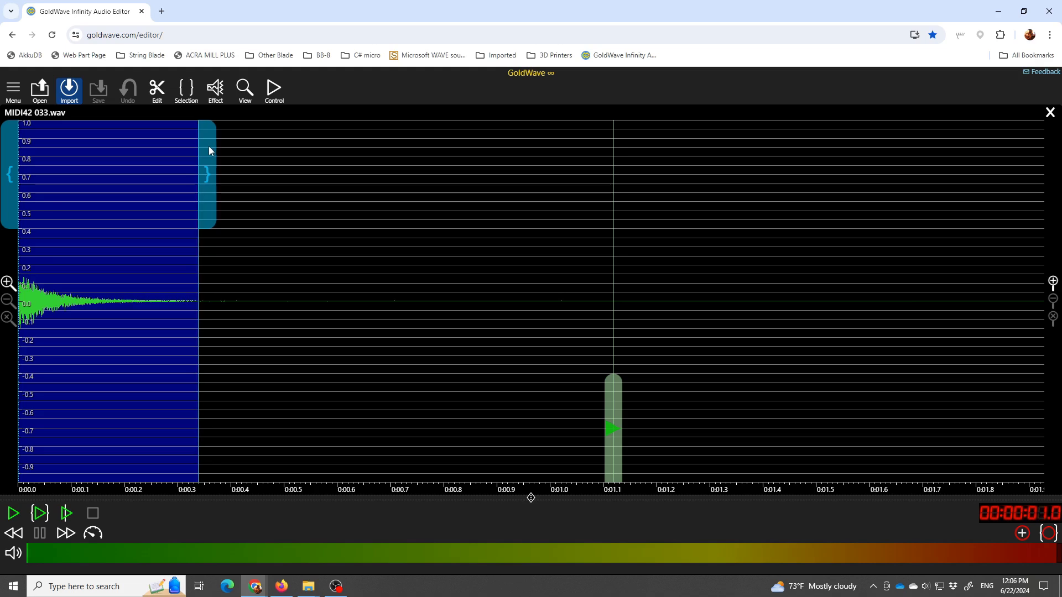
{"action": "key", "text": "ctrl+t"}
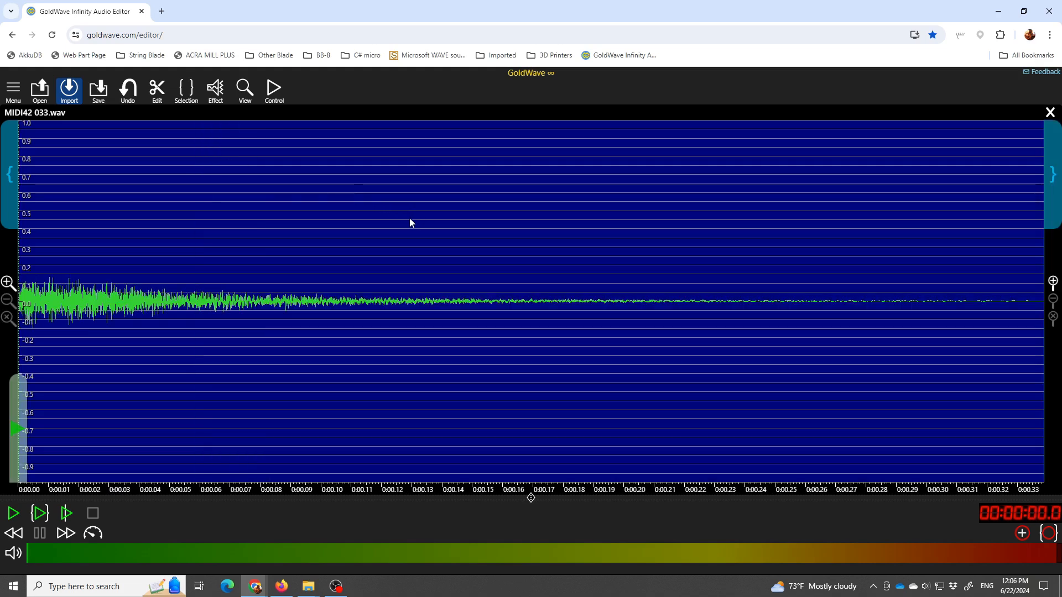
Save the trimmed MIDI42 033.wav, close it and open MIDI42 049.wav from the EDGE - Closed folder
{"action": "left_click", "coordinate": [98, 91]}
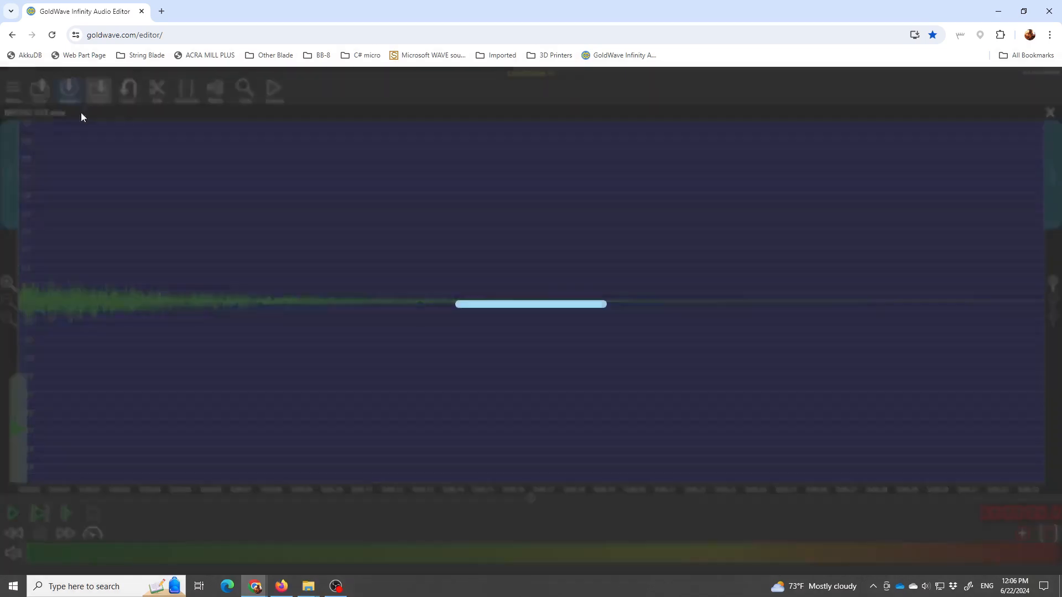
{"action": "left_click", "coordinate": [1048, 114]}
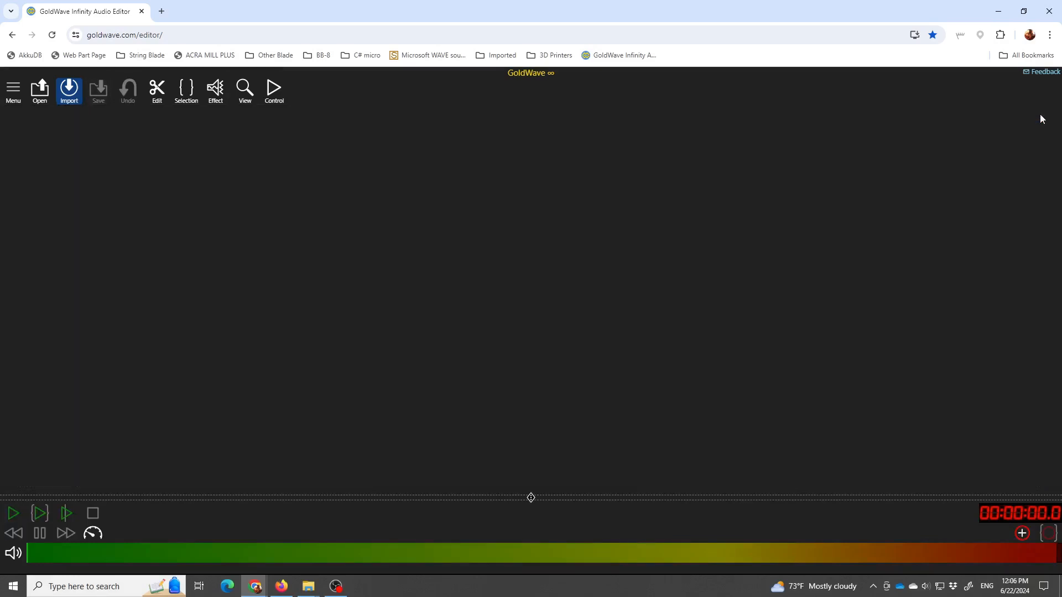
{"action": "left_click", "coordinate": [46, 91]}
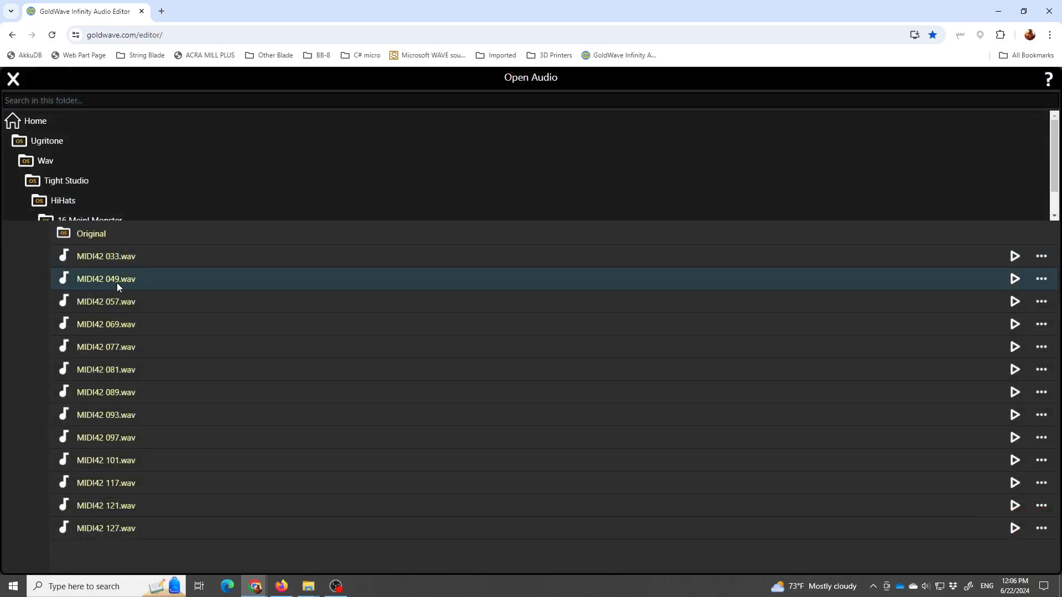
{"action": "left_click", "coordinate": [118, 283]}
Select about the first 0.5 seconds of MIDI42 049.wav, play the selection and trim the sample to it
{"action": "left_click_drag", "start_coordinate": [1049, 161], "coordinate": [262, 124]}
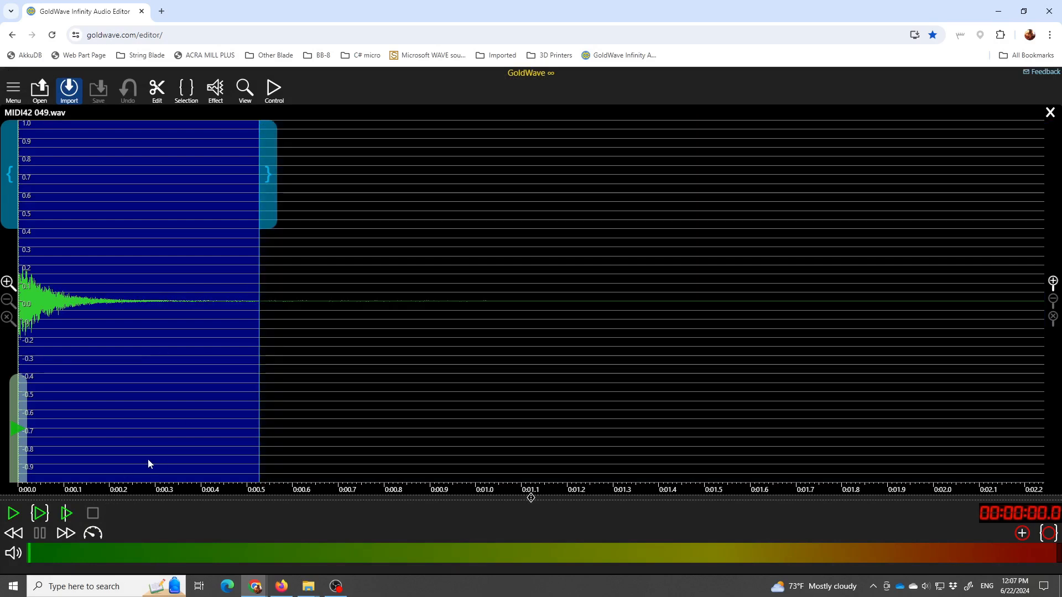
{"action": "left_click", "coordinate": [39, 514]}
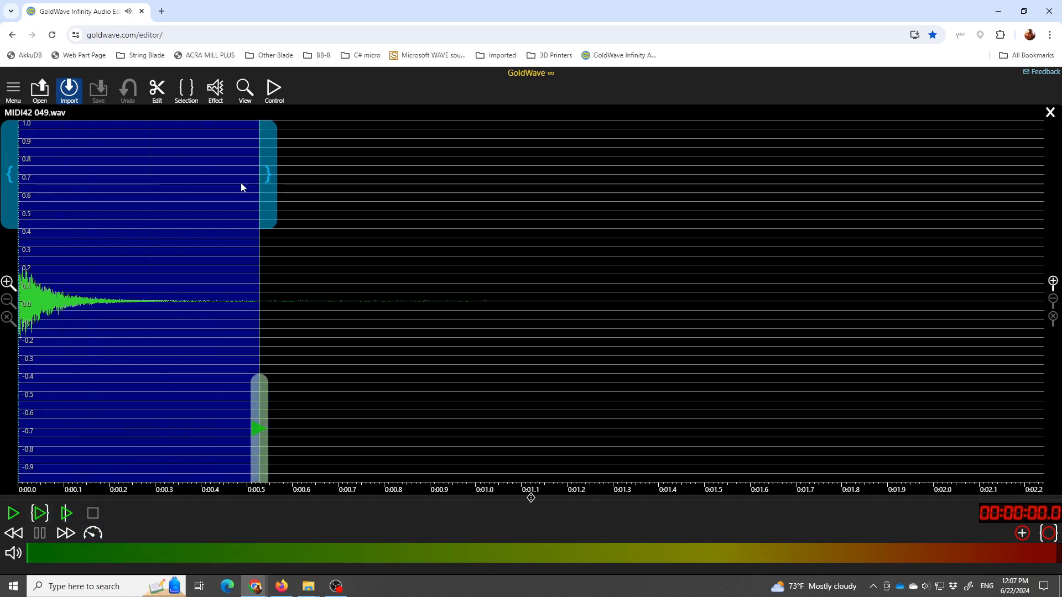
{"action": "key", "text": "shift+Up"}
{"action": "key", "text": "ctrl+t"}
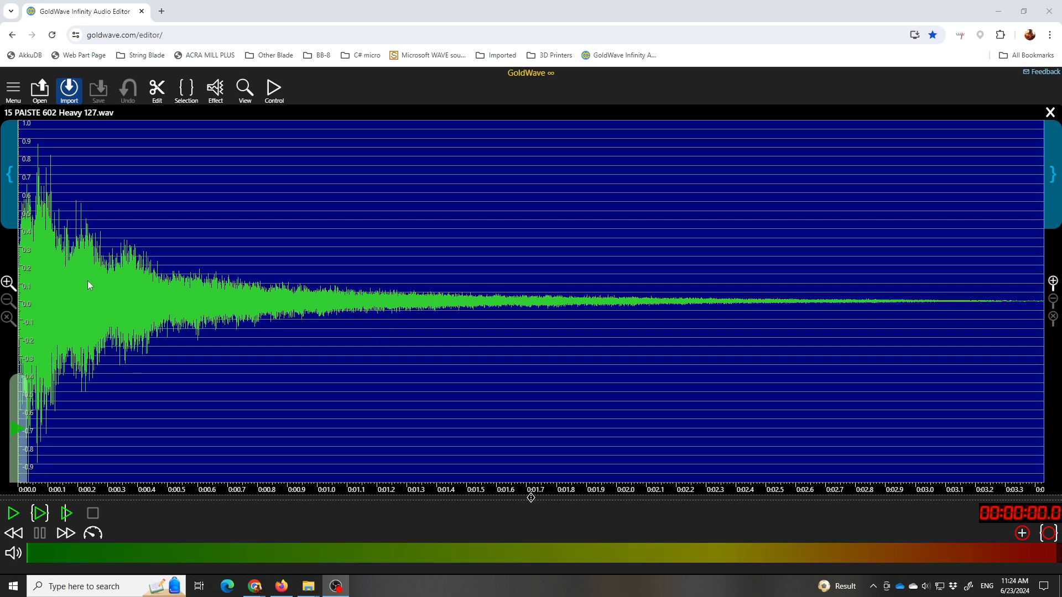
Play 15 PAISTE 602 Heavy 127.wav in full, select about its first 3 seconds and play that selection
{"action": "left_click", "coordinate": [38, 514]}
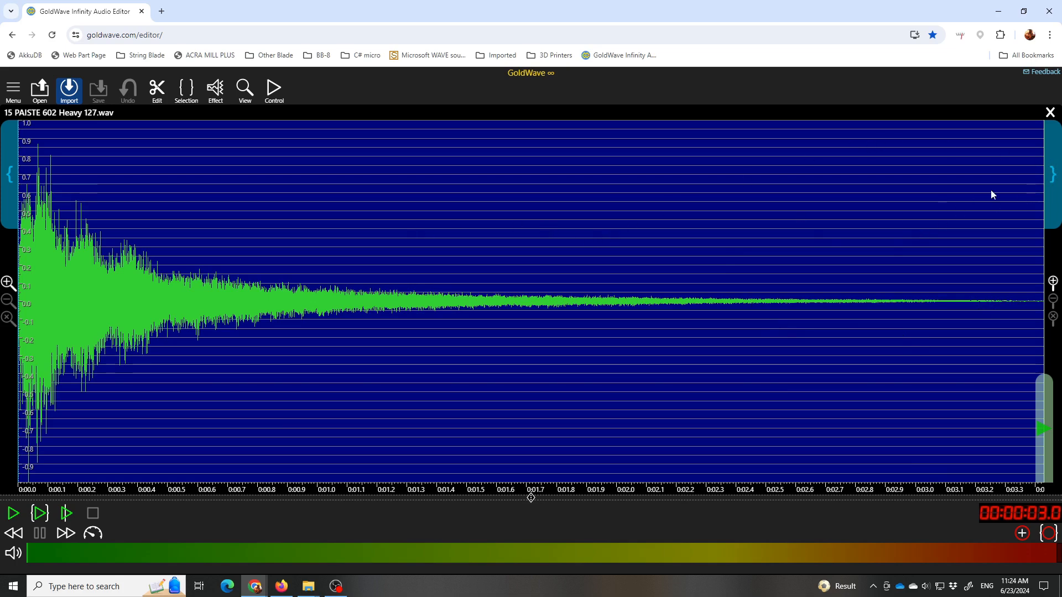
{"action": "left_click_drag", "start_coordinate": [1051, 174], "coordinate": [1056, 154]}
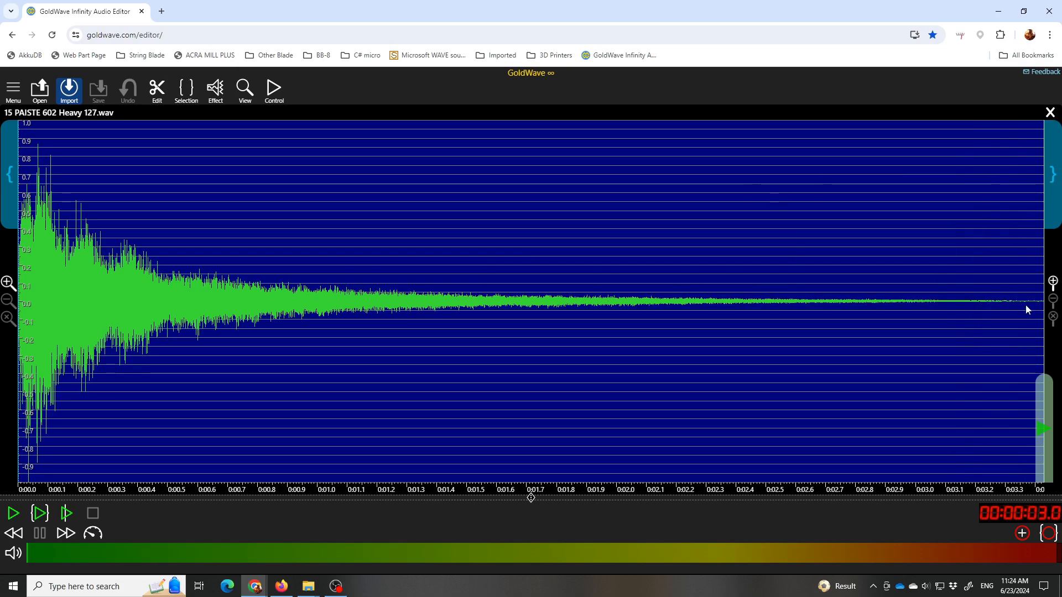
{"action": "left_click_drag", "start_coordinate": [1051, 164], "coordinate": [927, 158]}
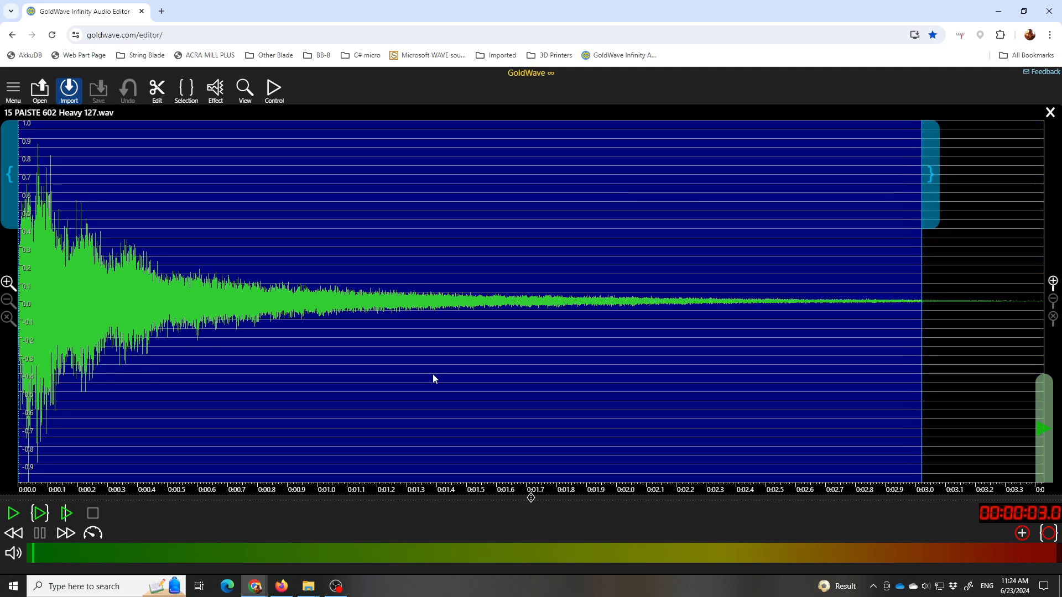
{"action": "left_click", "coordinate": [40, 513]}
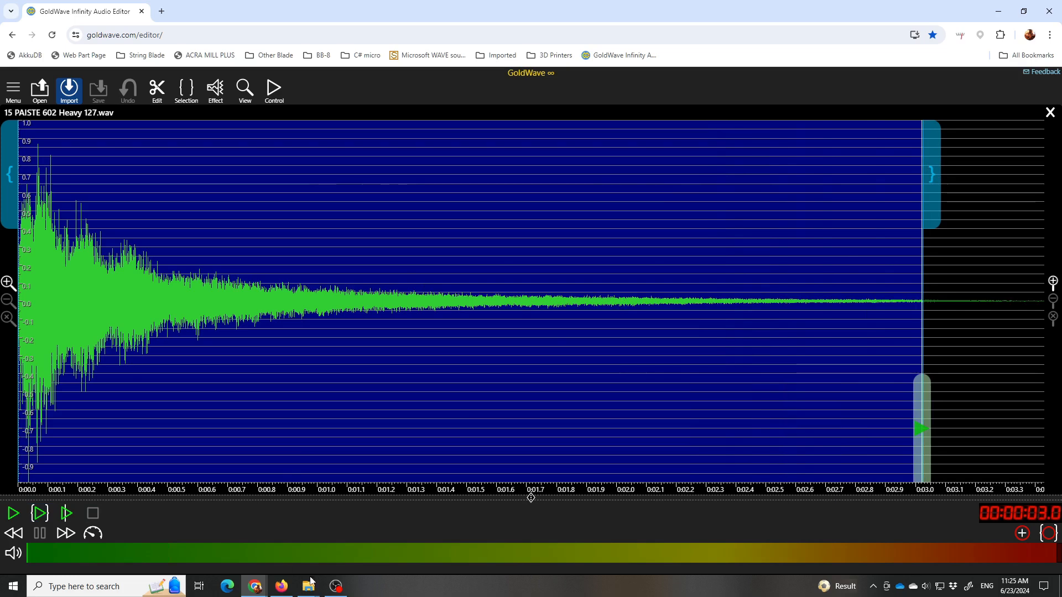
Switch to File Explorer and create a folder named Lossless Original in 15 PAISTE 602 Heavy_2Y - HATS EDGE OPEN4 - Copy
{"action": "mouse_move", "coordinate": [308, 586]}
{"action": "left_click", "coordinate": [216, 560]}
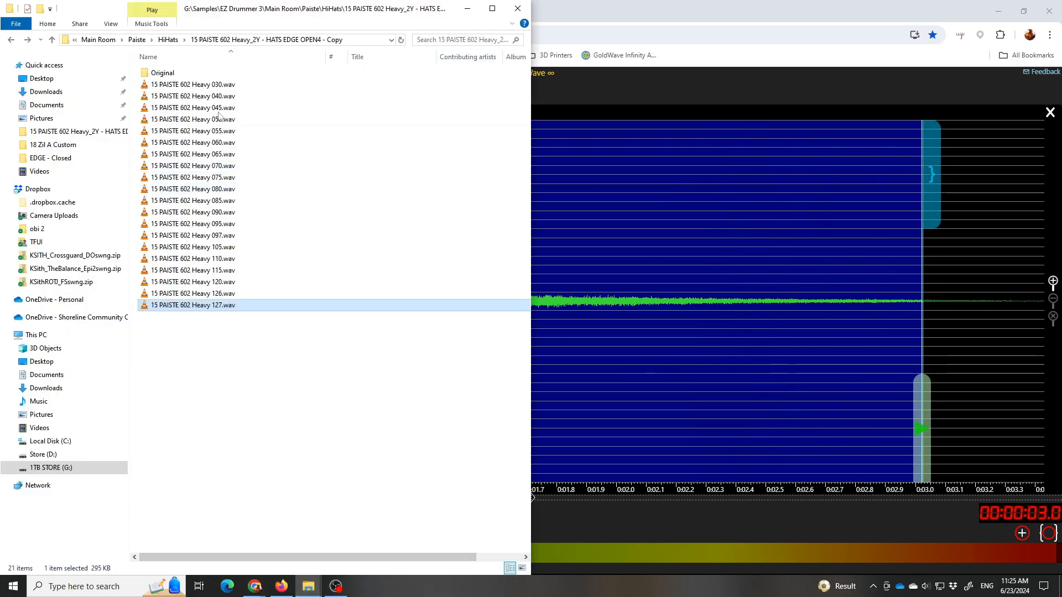
{"action": "left_click", "coordinate": [215, 412]}
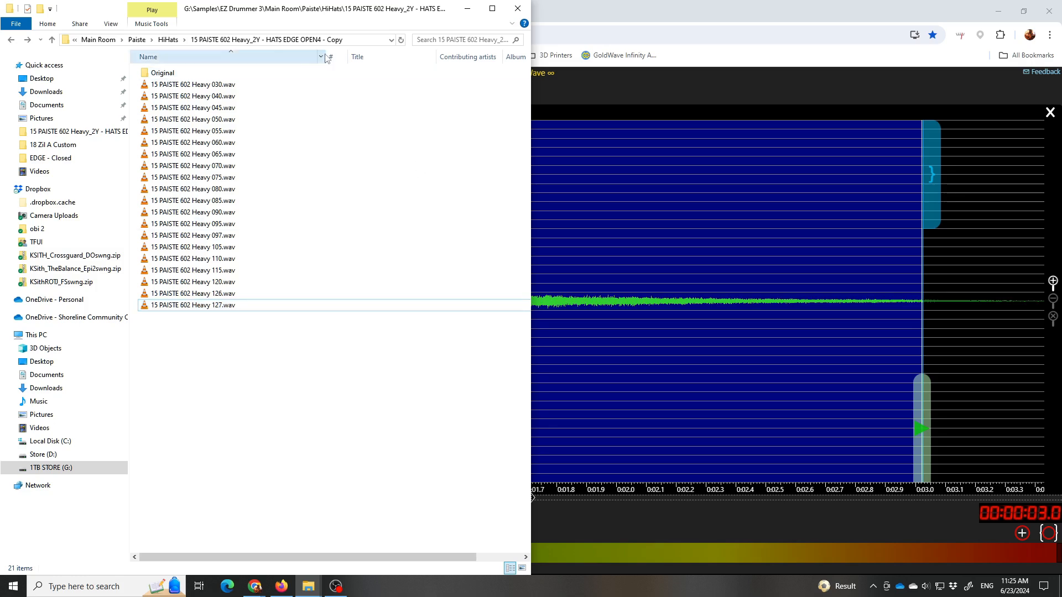
{"action": "right_click", "coordinate": [202, 328]}
{"action": "mouse_move", "coordinate": [246, 516]}
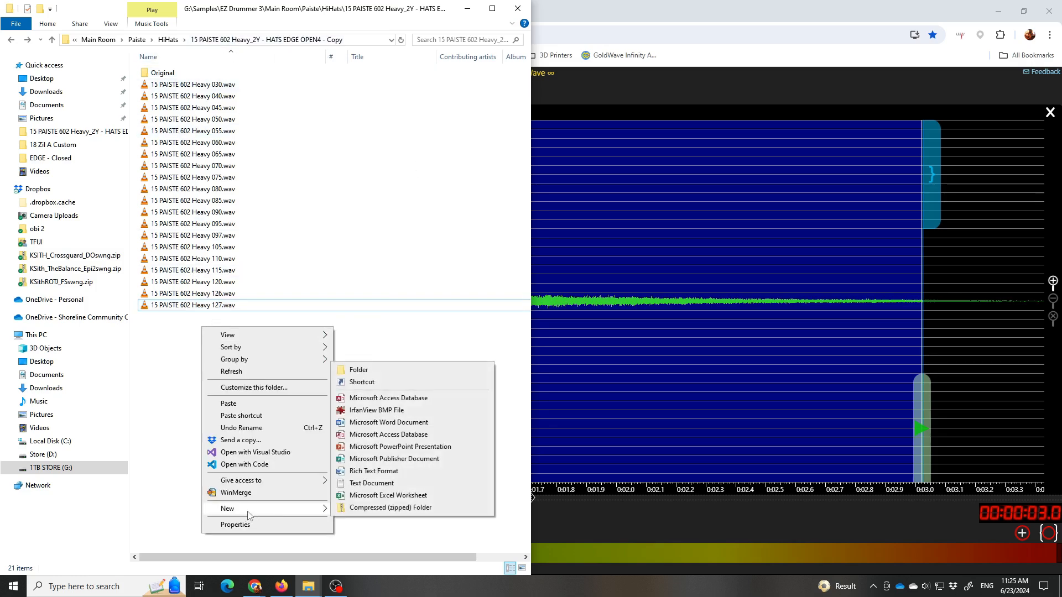
{"action": "left_click", "coordinate": [367, 372]}
{"action": "type", "text": "Los"}
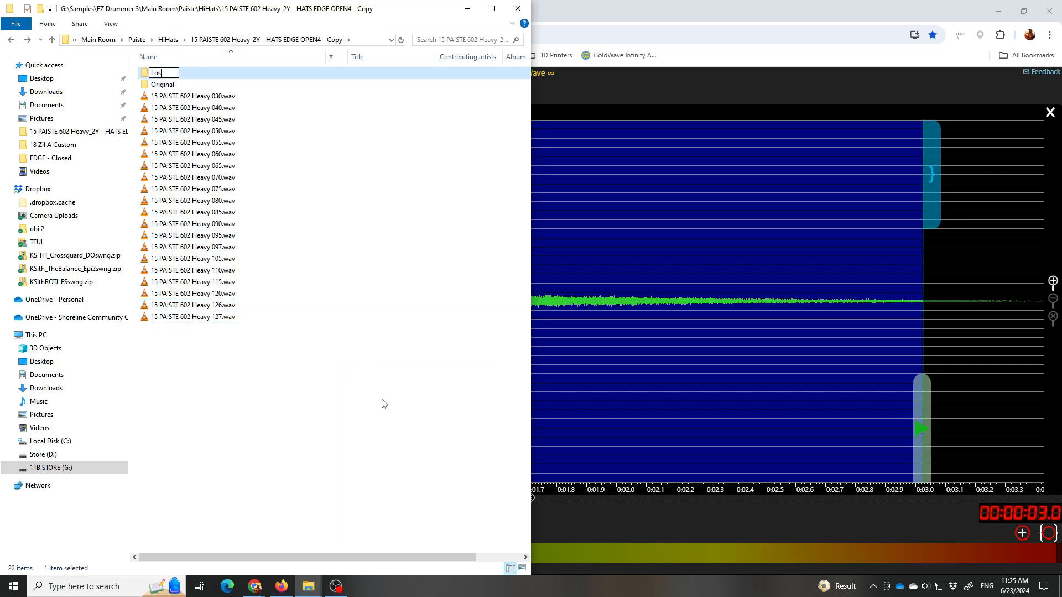
{"action": "type", "text": "sless O"}
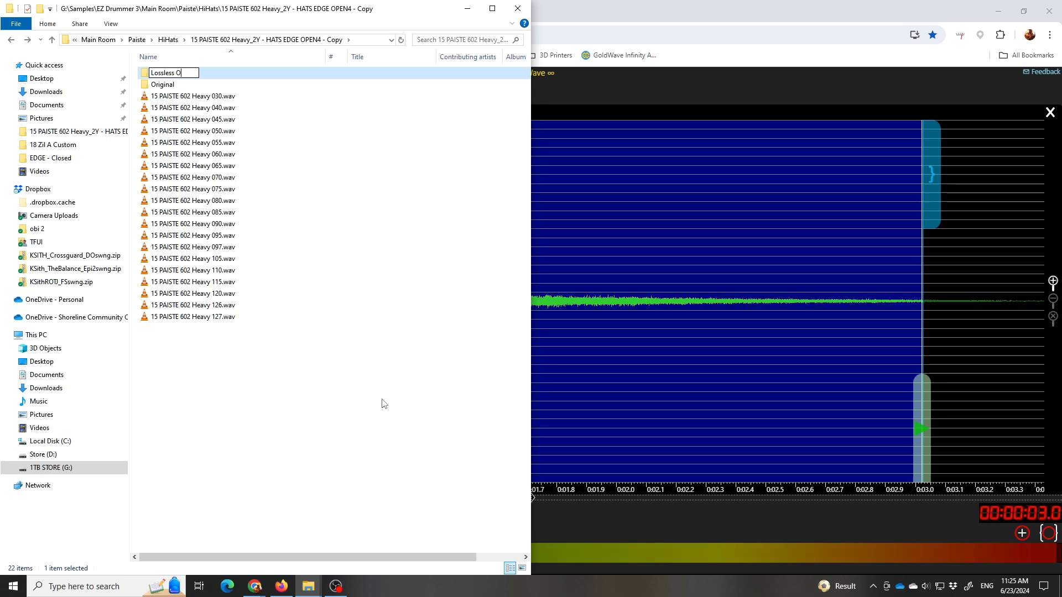
{"action": "type", "text": "riginal"}
{"action": "key", "text": "Return"}
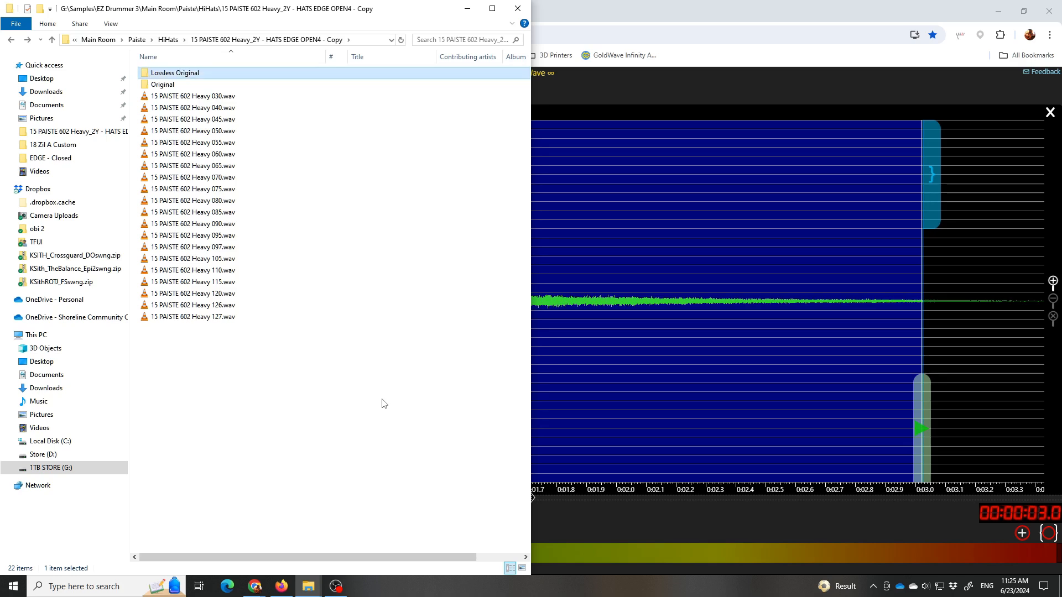
Copy all samples from 15 PAISTE 602 Heavy 030.wav through 127.wav into the Lossless Original folder and return to the parent folder
{"action": "left_click", "coordinate": [185, 317]}
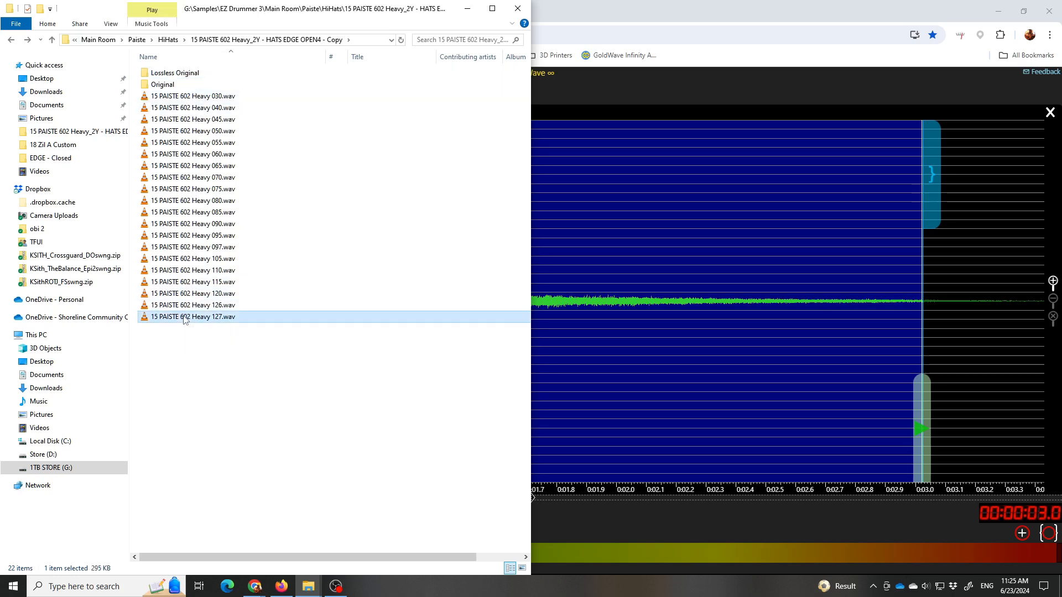
{"action": "left_click", "coordinate": [208, 97], "text": "shift"}
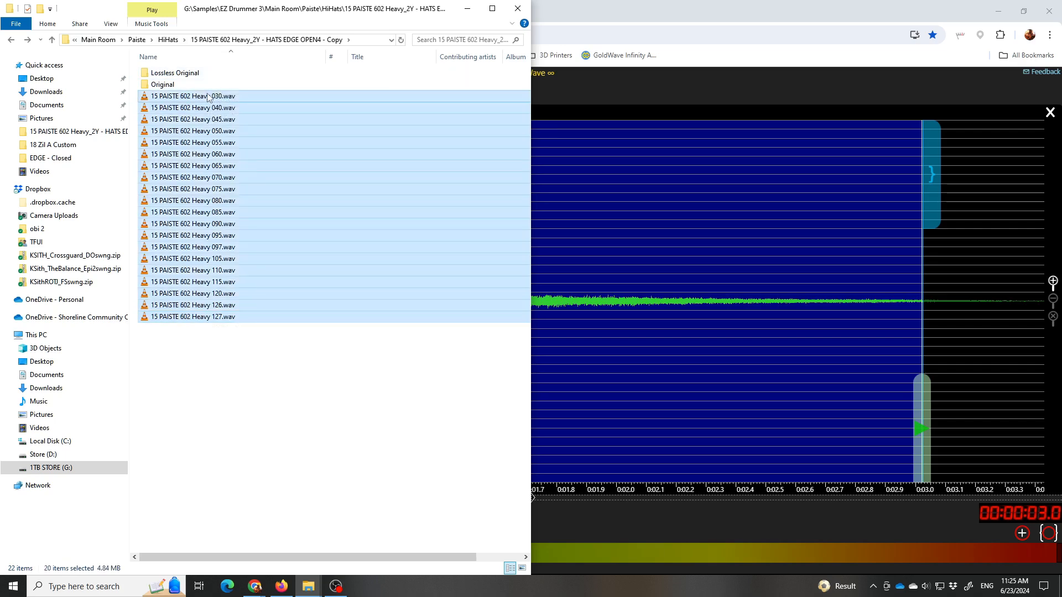
{"action": "double_click", "coordinate": [173, 72]}
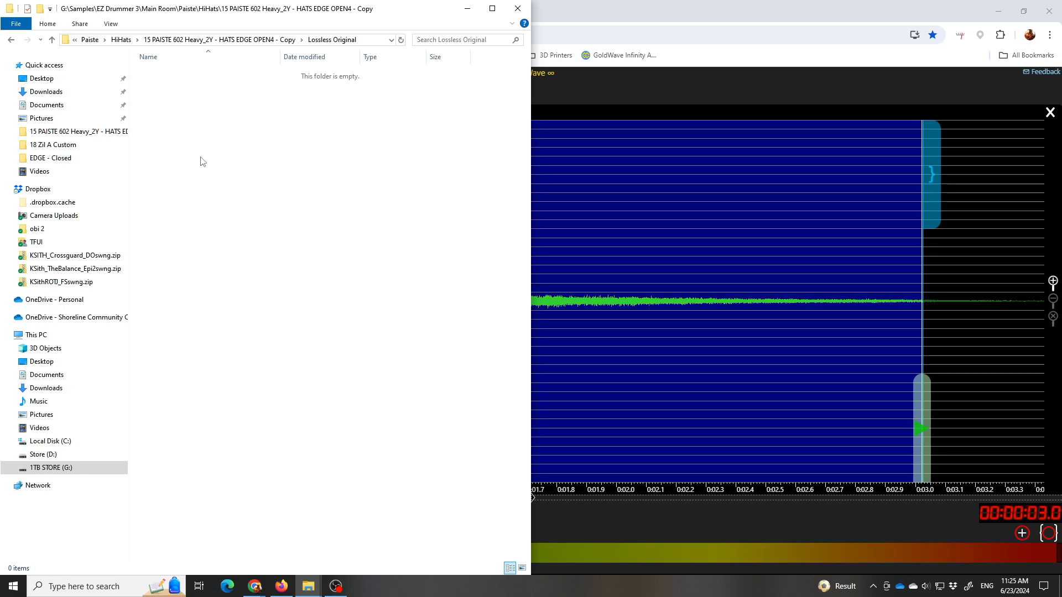
{"action": "key", "text": "ctrl+v"}
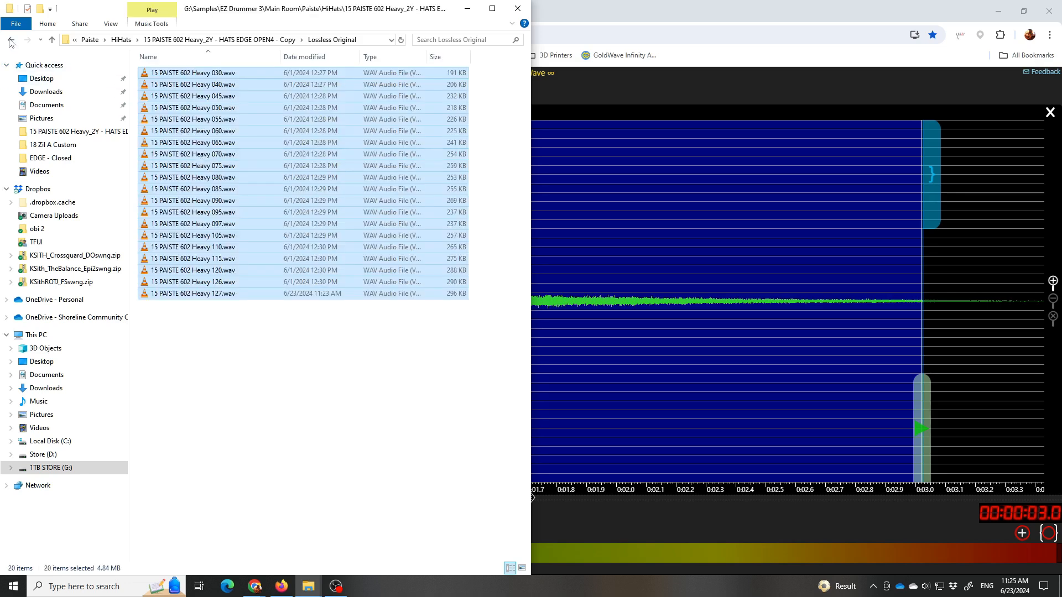
{"action": "left_click", "coordinate": [11, 39]}
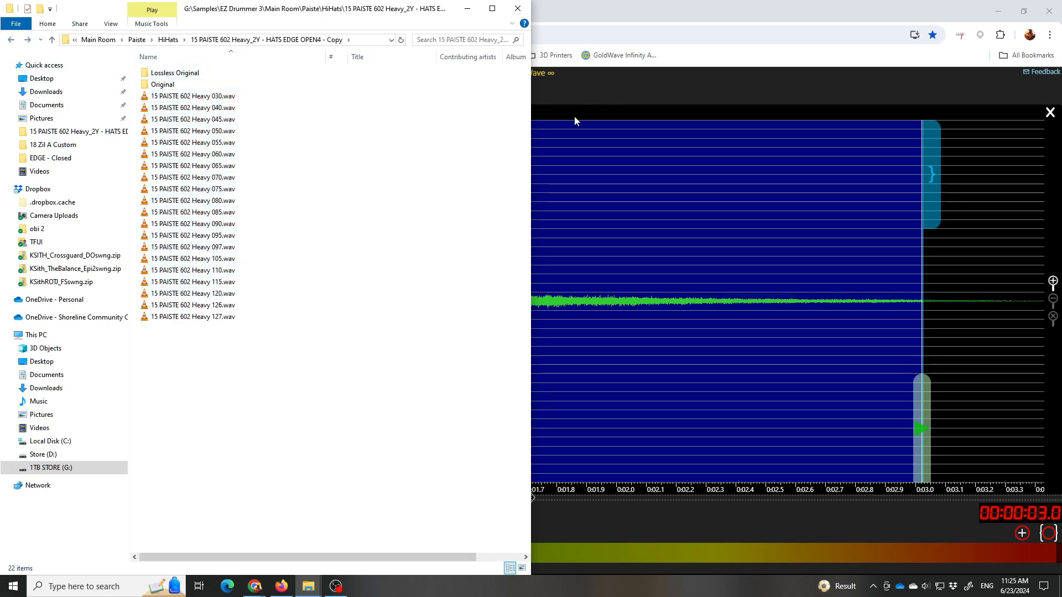
Check the backup copies in the Lossless Original folder in File Explorer and go back to the parent folder
{"action": "left_click", "coordinate": [601, 14]}
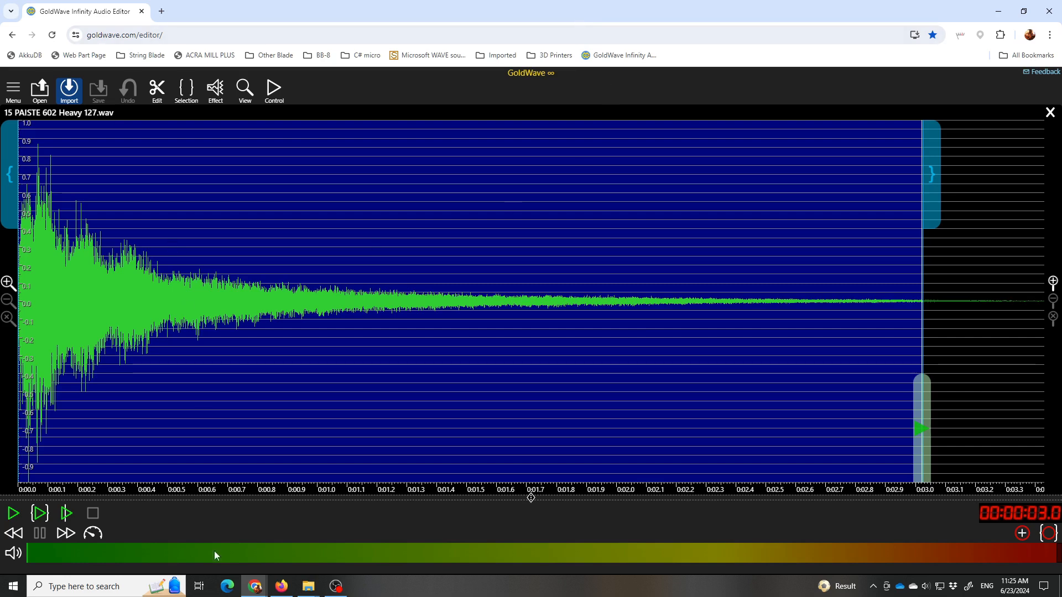
{"action": "mouse_move", "coordinate": [308, 586]}
{"action": "left_click", "coordinate": [202, 528]}
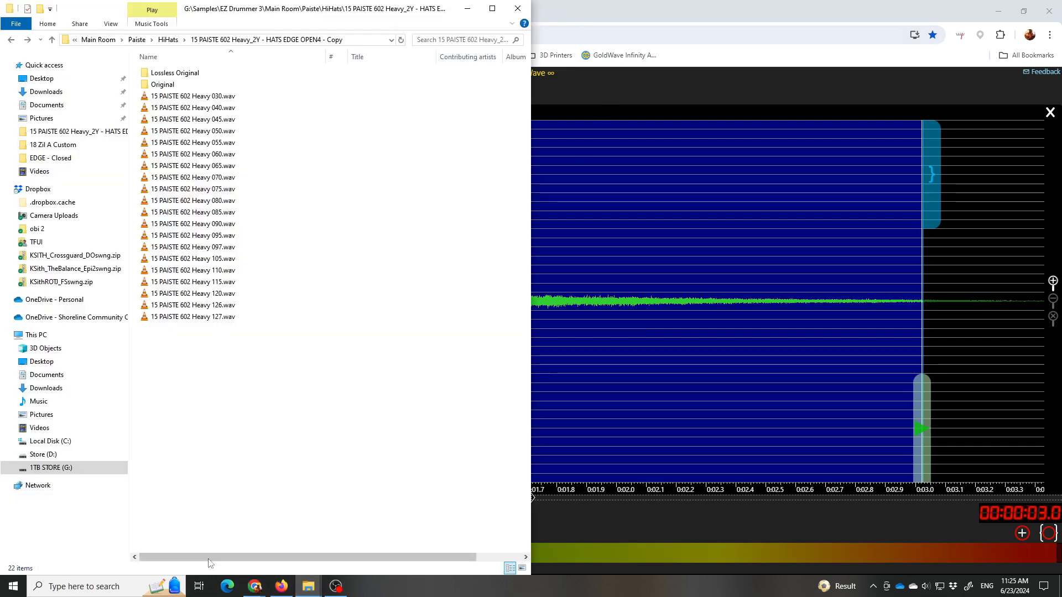
{"action": "double_click", "coordinate": [195, 76]}
{"action": "left_click", "coordinate": [11, 41]}
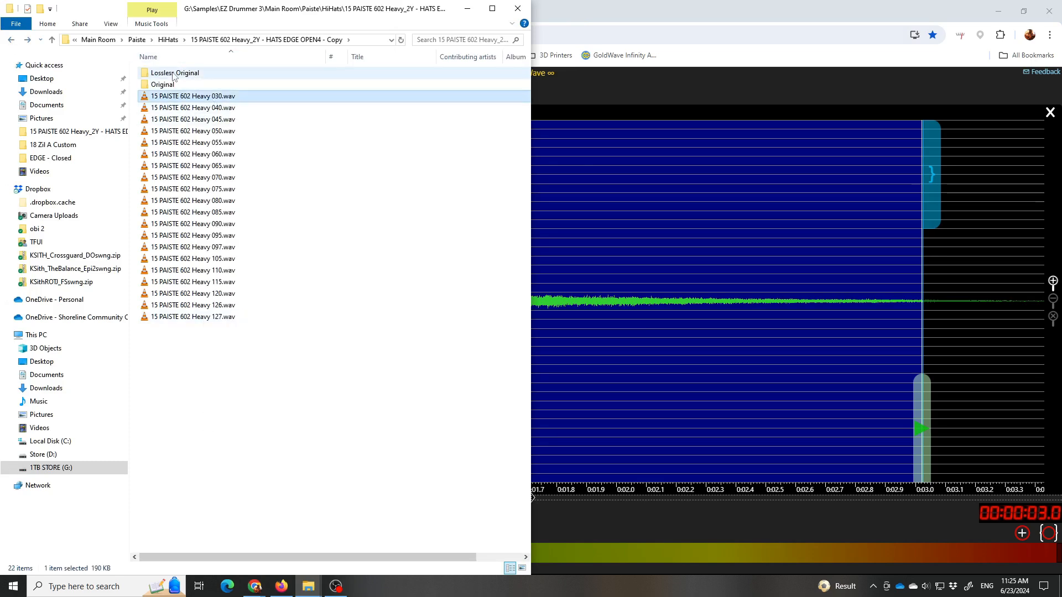
Switch to GoldWave Infinity, trim the Heavy 127 sample to the selection and apply a linear -160 dB Fade Out from about 1.0 second onward
{"action": "left_click", "coordinate": [759, 15]}
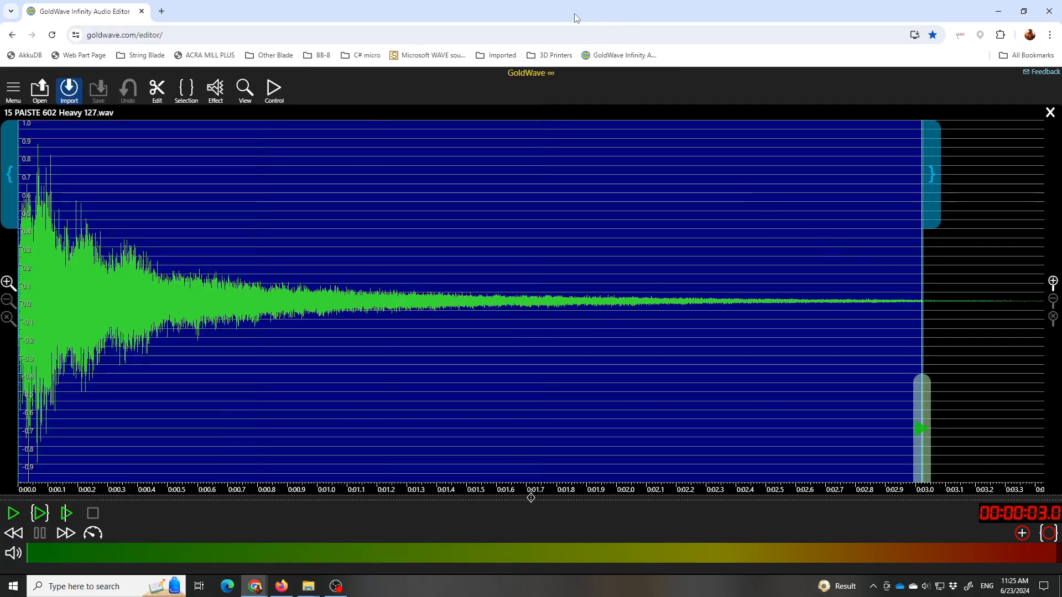
{"action": "key", "text": "ctrl+t"}
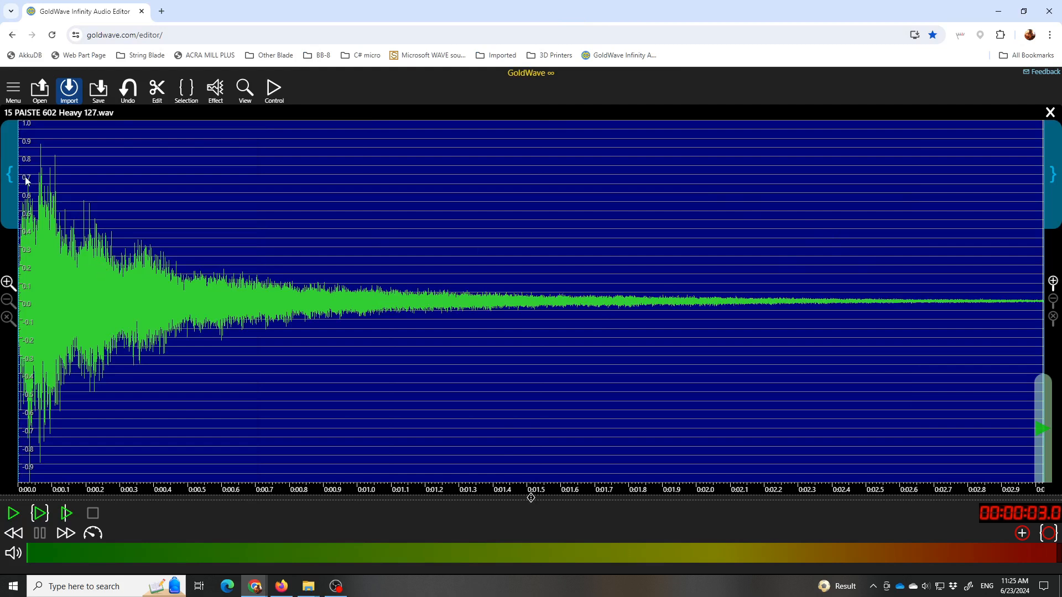
{"action": "left_click_drag", "start_coordinate": [8, 177], "coordinate": [341, 143]}
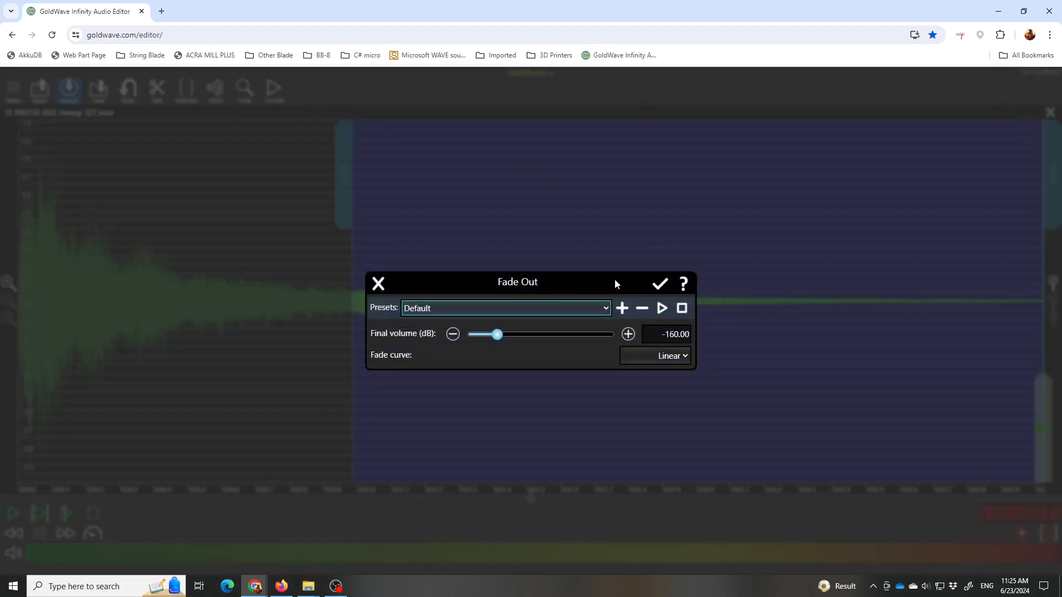
{"action": "left_click", "coordinate": [660, 283]}
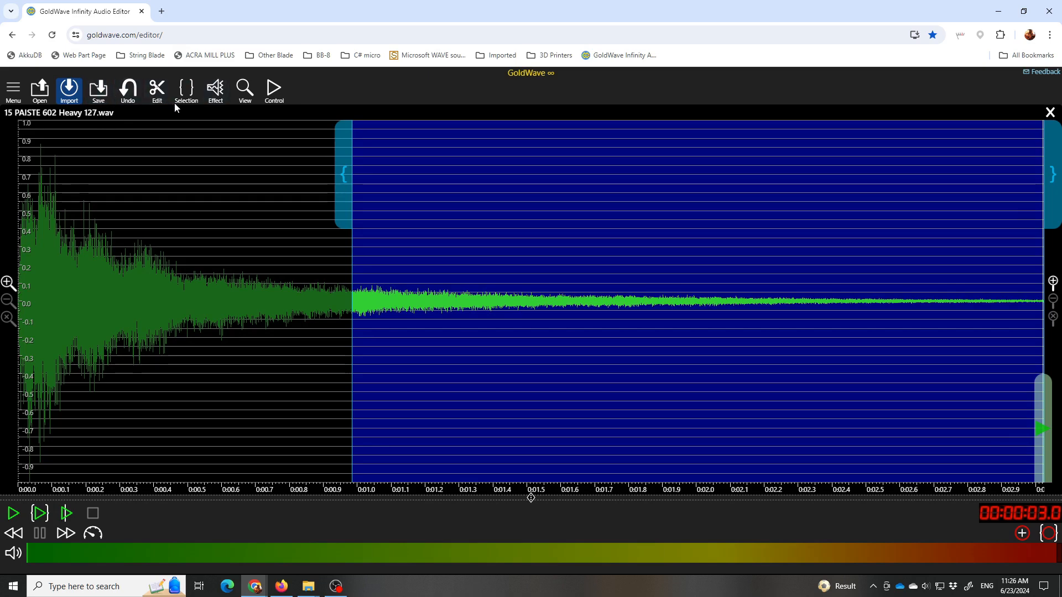
Apply another Fade Out from about 1.0 second to the sample's end with the final volume set to 0 dB
{"action": "left_click", "coordinate": [215, 92]}
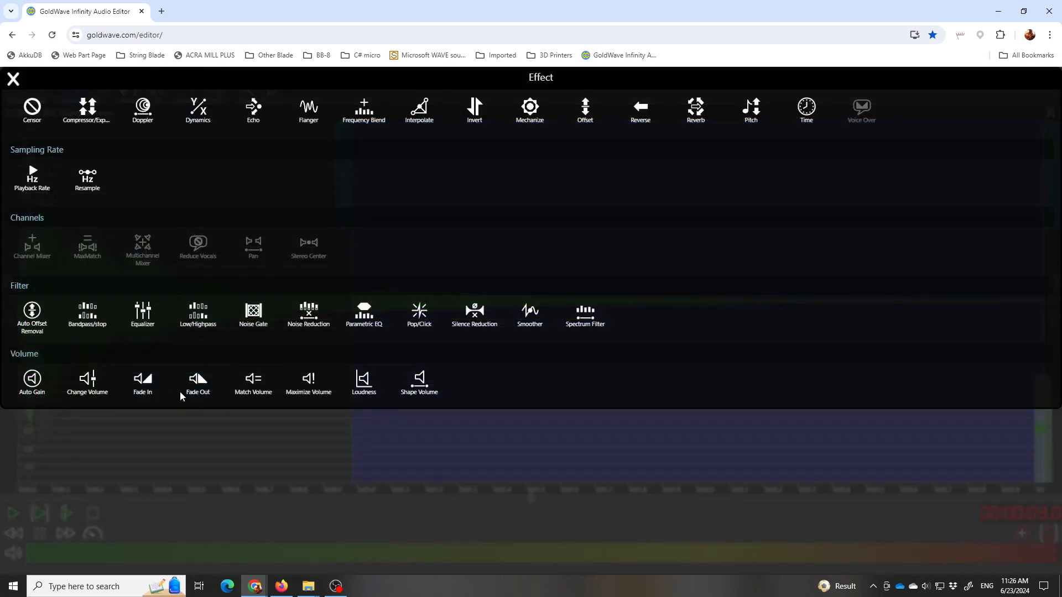
{"action": "left_click", "coordinate": [198, 386]}
{"action": "left_click", "coordinate": [666, 332]}
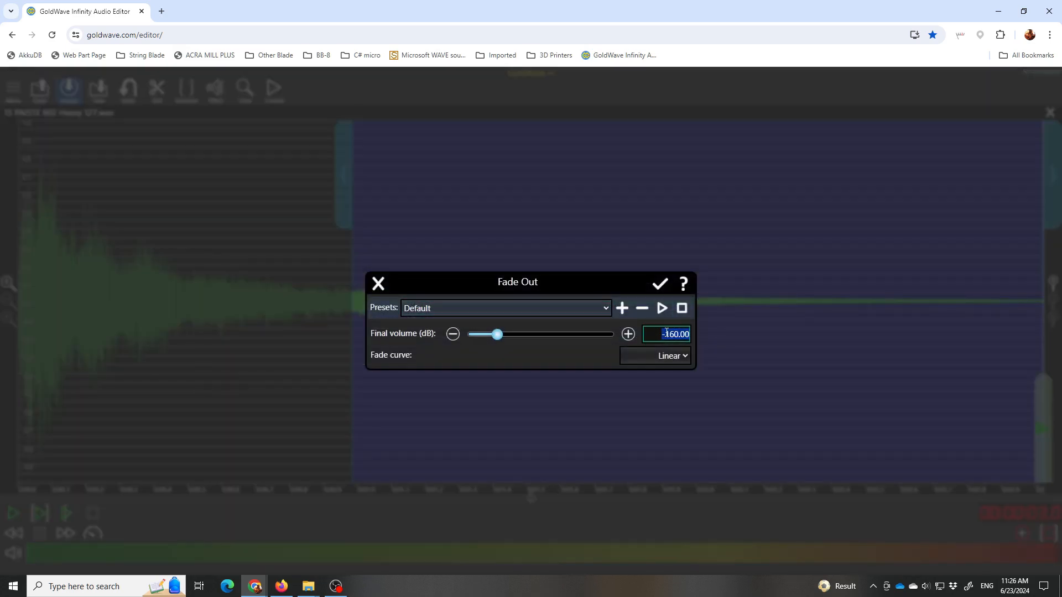
{"action": "key", "text": "BackSpace"}
{"action": "type", "text": "0"}
{"action": "key", "text": "Return"}
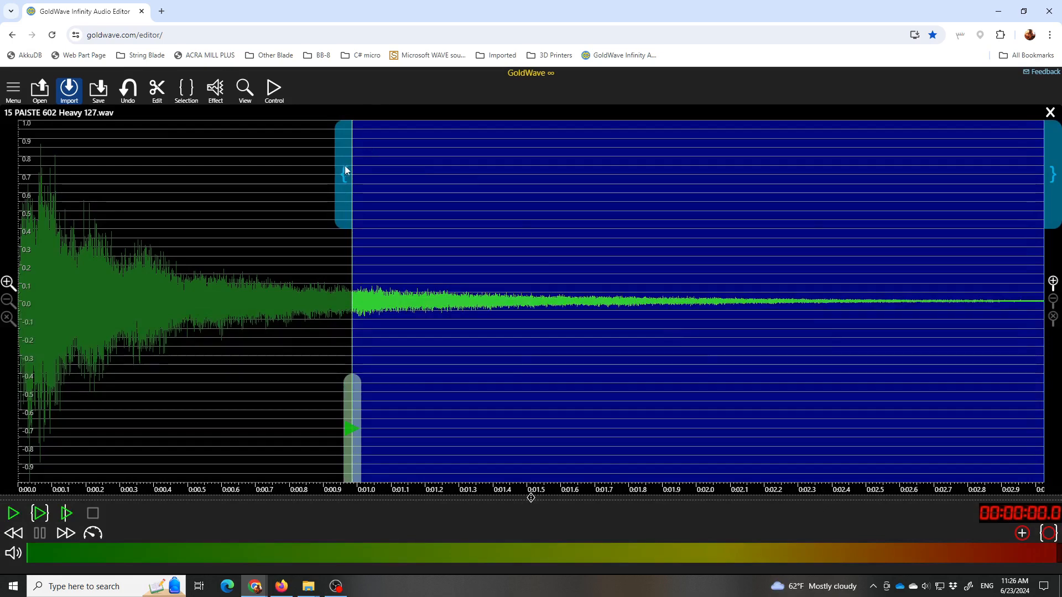
Move the selection start to about 2.2 seconds and apply a Fade Out to the end with a final volume of 0 dB
{"action": "left_click_drag", "start_coordinate": [345, 170], "coordinate": [758, 149]}
{"action": "left_click", "coordinate": [207, 141]}
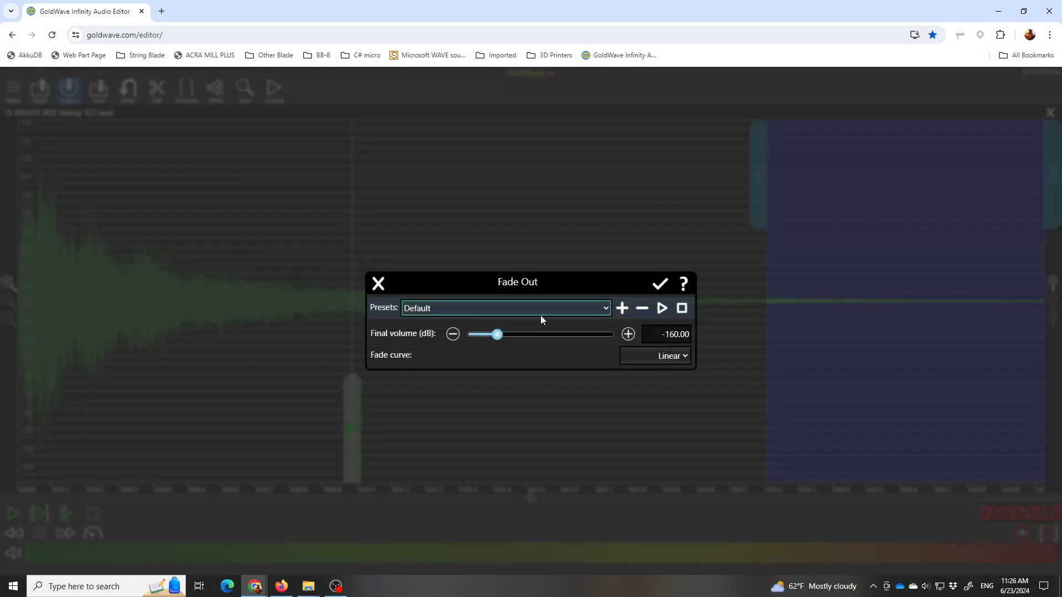
{"action": "left_click", "coordinate": [657, 331]}
{"action": "type", "text": "0"}
{"action": "key", "text": "Return"}
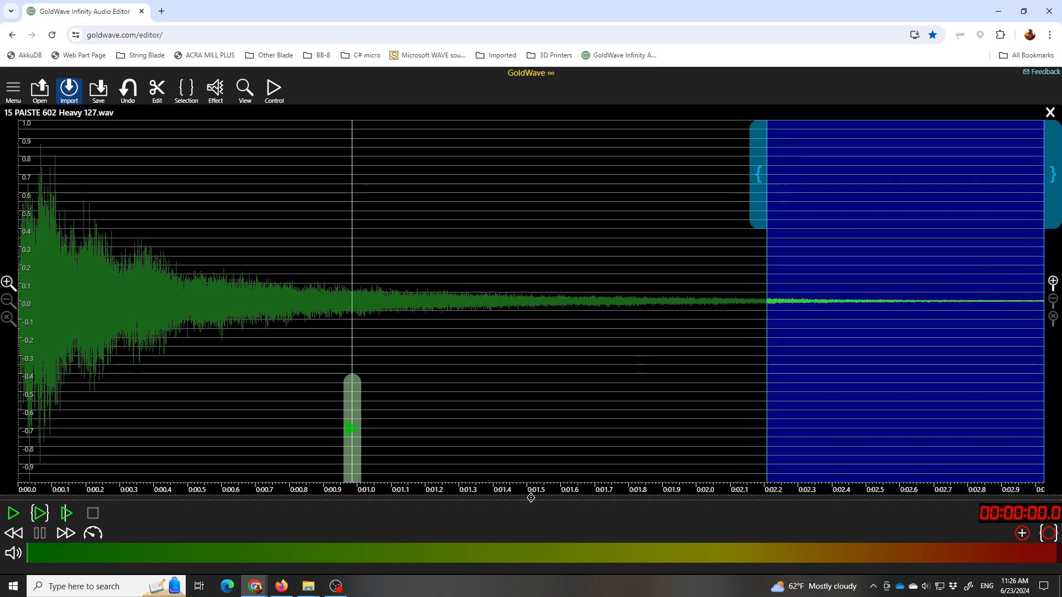
Move the selection start to about 2.7 seconds and apply a Fade Out to the end with a final volume of 0 dB
{"action": "left_click_drag", "start_coordinate": [767, 175], "coordinate": [928, 158]}
{"action": "key", "text": "shift+o"}
{"action": "left_click", "coordinate": [672, 334]}
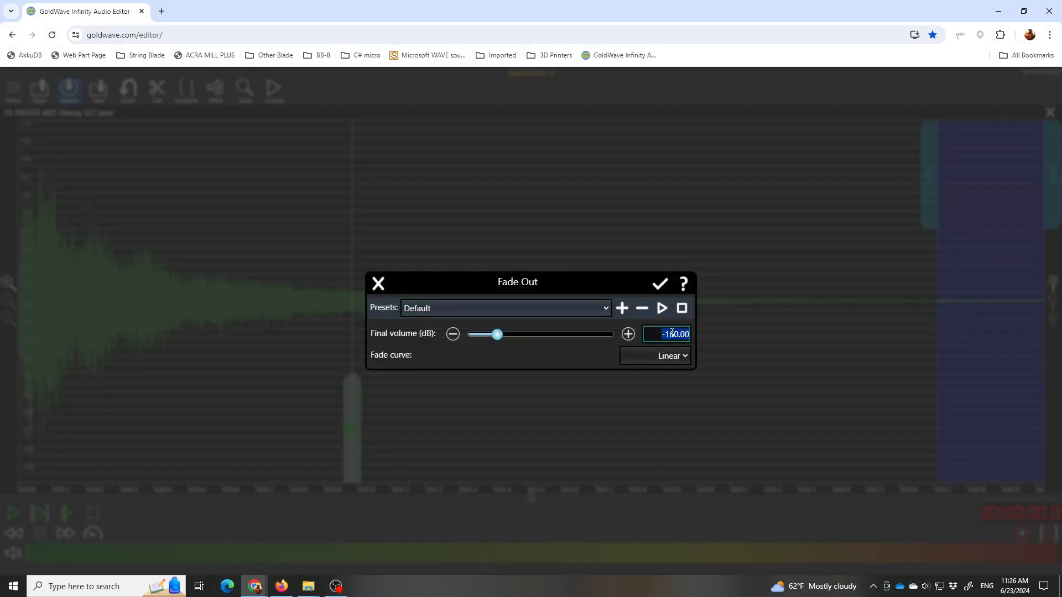
{"action": "type", "text": "0"}
{"action": "key", "text": "Return"}
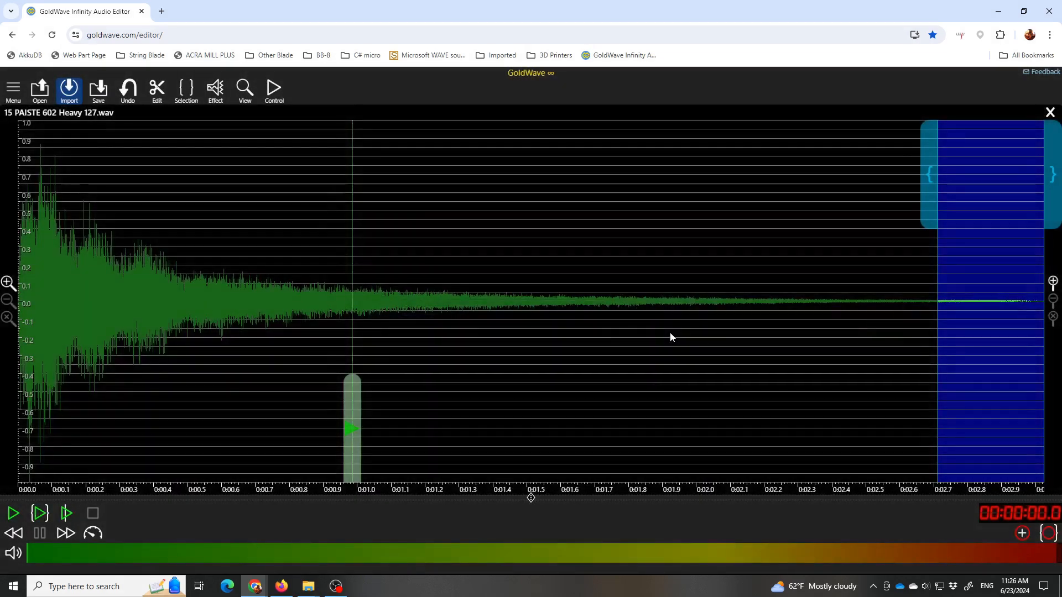
Extend the selection back to near the start of the Heavy 127 sample and play it back
{"action": "left_click_drag", "start_coordinate": [927, 200], "coordinate": [54, 397]}
{"action": "key", "text": "space"}
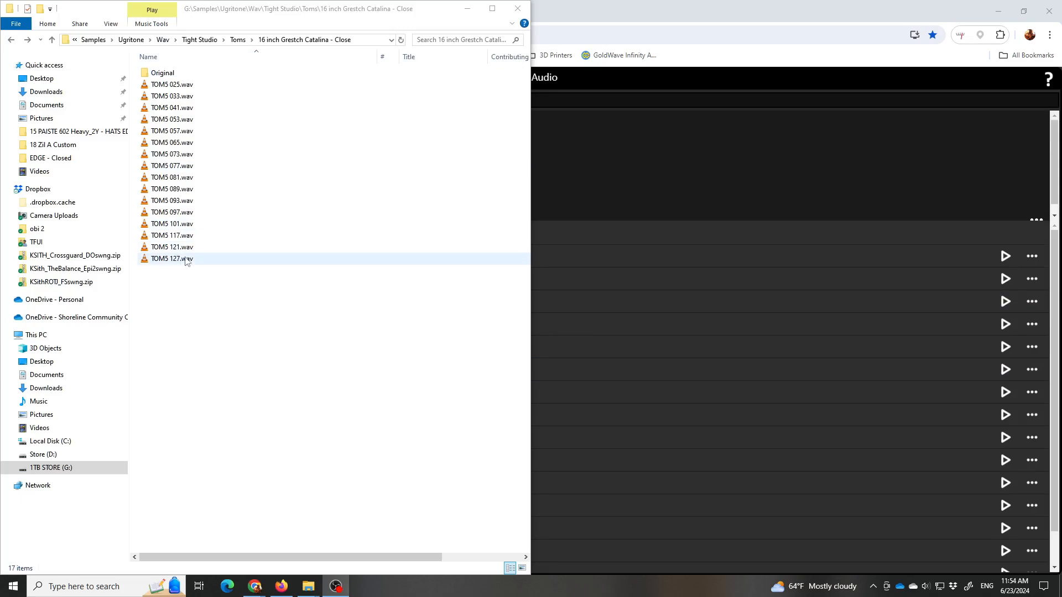
Check the Original backup folder in 16 inch Grestch Catalina - Close, and switch to GoldWave Infinity
{"action": "double_click", "coordinate": [165, 73]}
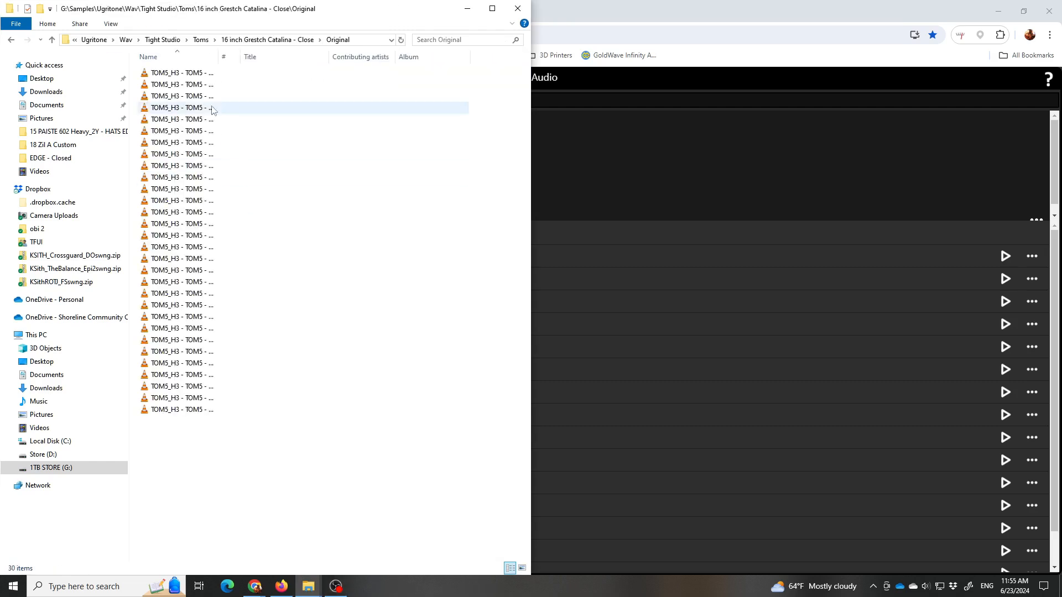
{"action": "left_click", "coordinate": [11, 39]}
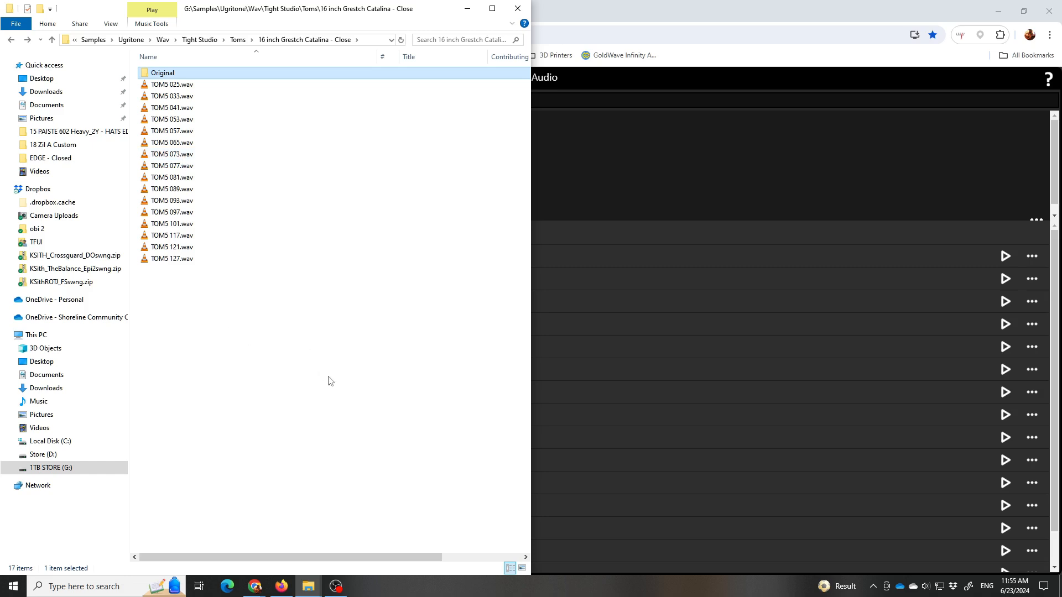
{"action": "left_click", "coordinate": [592, 15]}
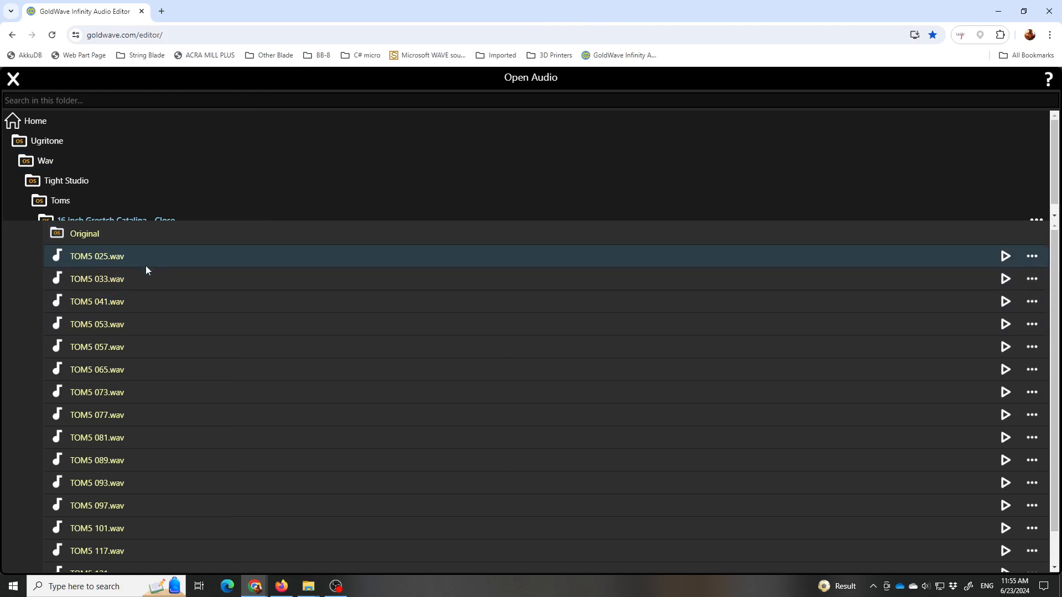
Open TOM5 025.wav, trim it to its first 2.3 seconds or so, save it and close it
{"action": "scroll", "coordinate": [158, 220], "scroll_direction": "down", "scroll_amount": 1}
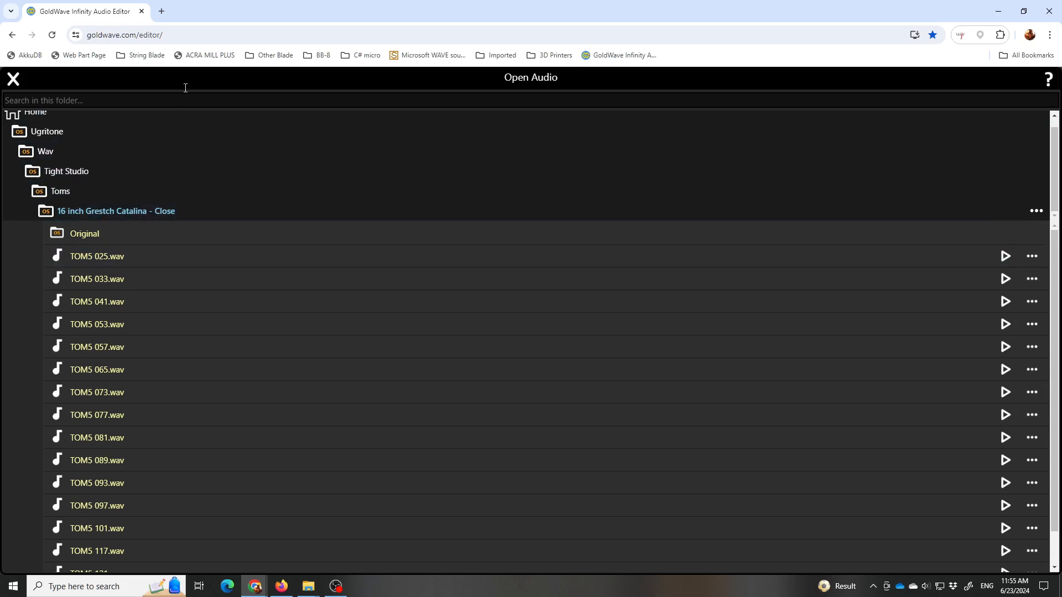
{"action": "left_click", "coordinate": [105, 260]}
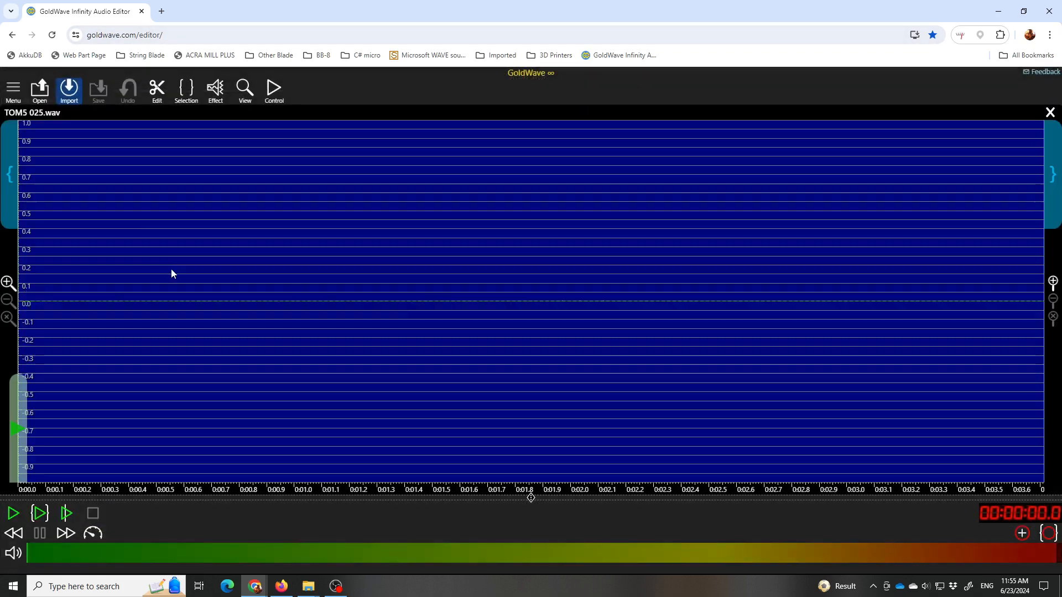
{"action": "left_click_drag", "start_coordinate": [1052, 178], "coordinate": [657, 175]}
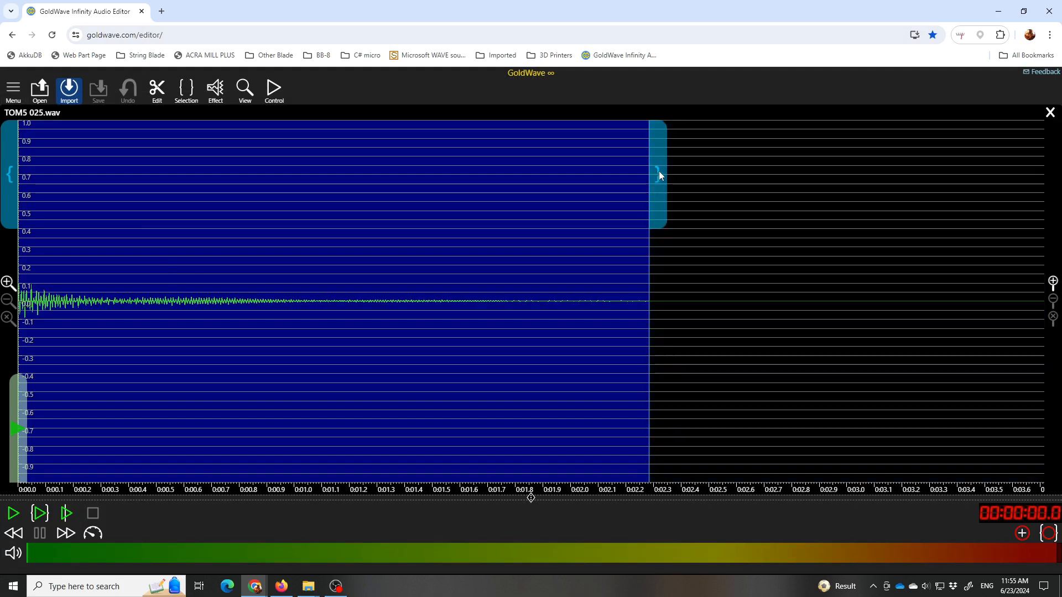
{"action": "key", "text": "ctrl+t"}
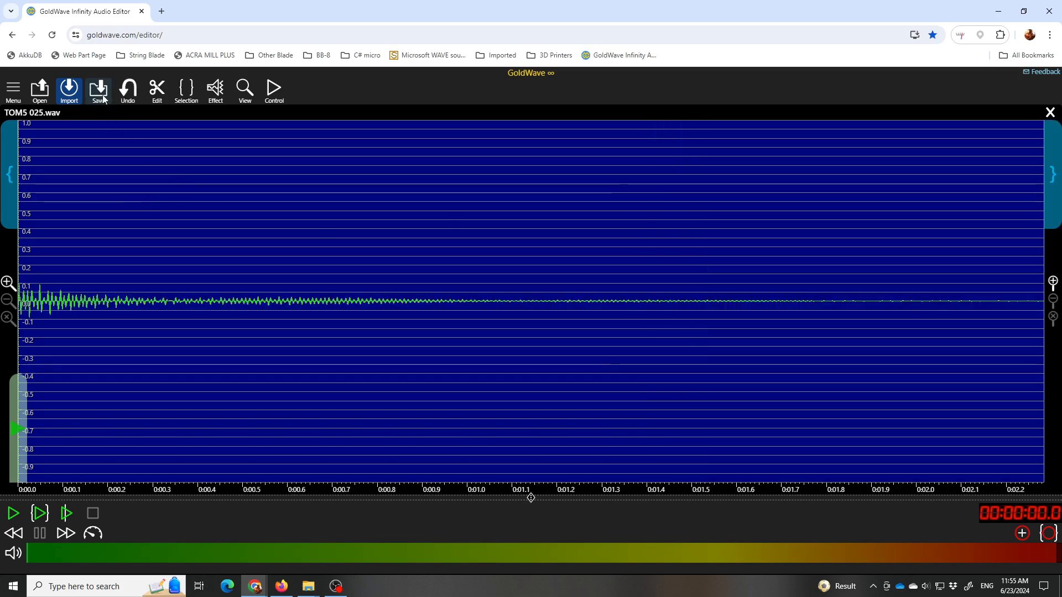
{"action": "left_click", "coordinate": [1050, 112]}
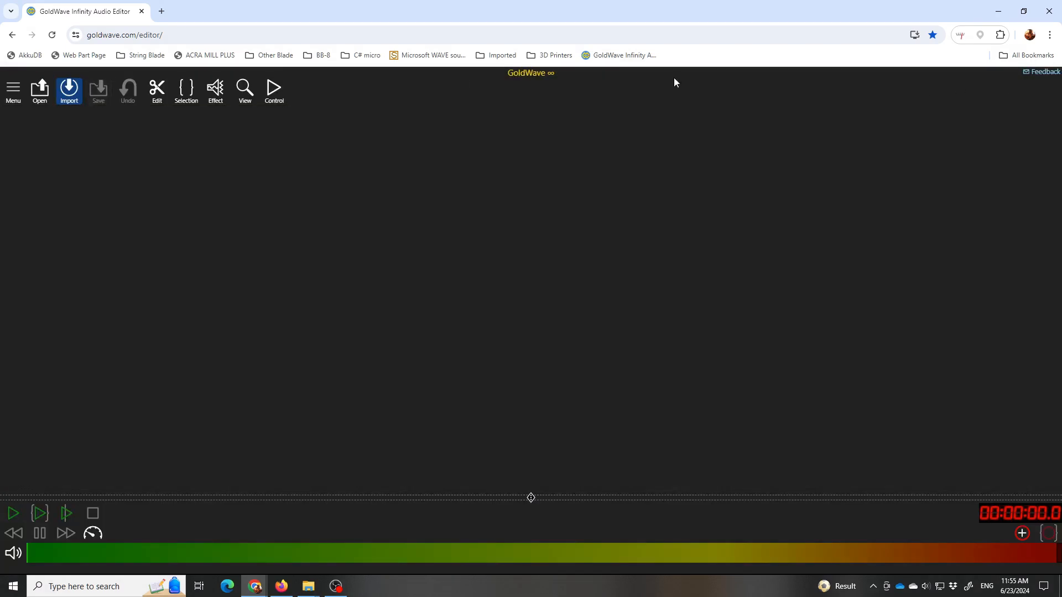
Open TOM5 033.wav, trim it to about its first 2.2 seconds, save it and close it
{"action": "left_click", "coordinate": [40, 89]}
{"action": "left_click", "coordinate": [119, 280]}
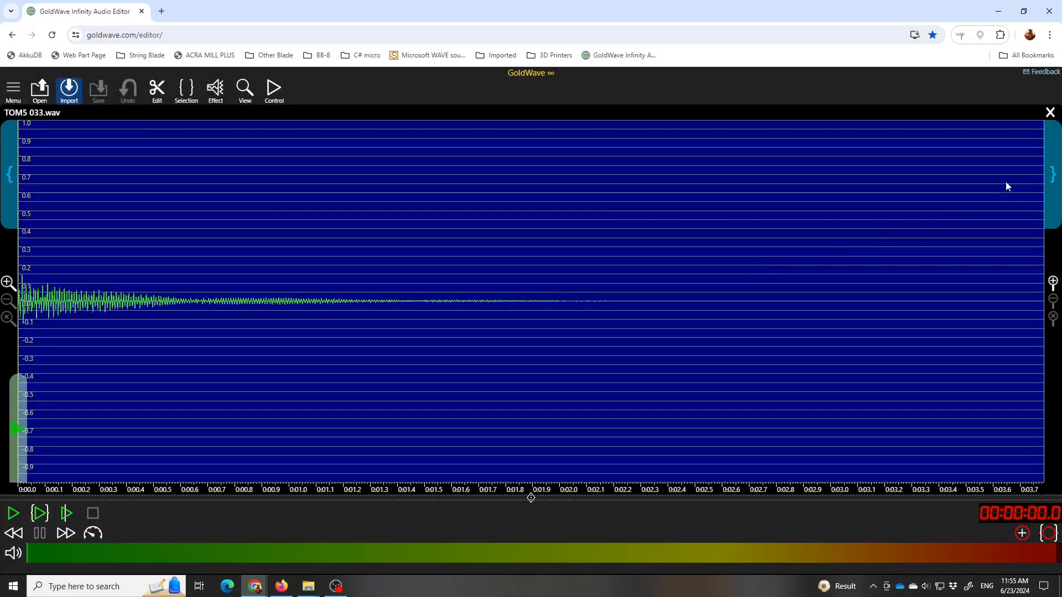
{"action": "left_click_drag", "start_coordinate": [1052, 175], "coordinate": [625, 163]}
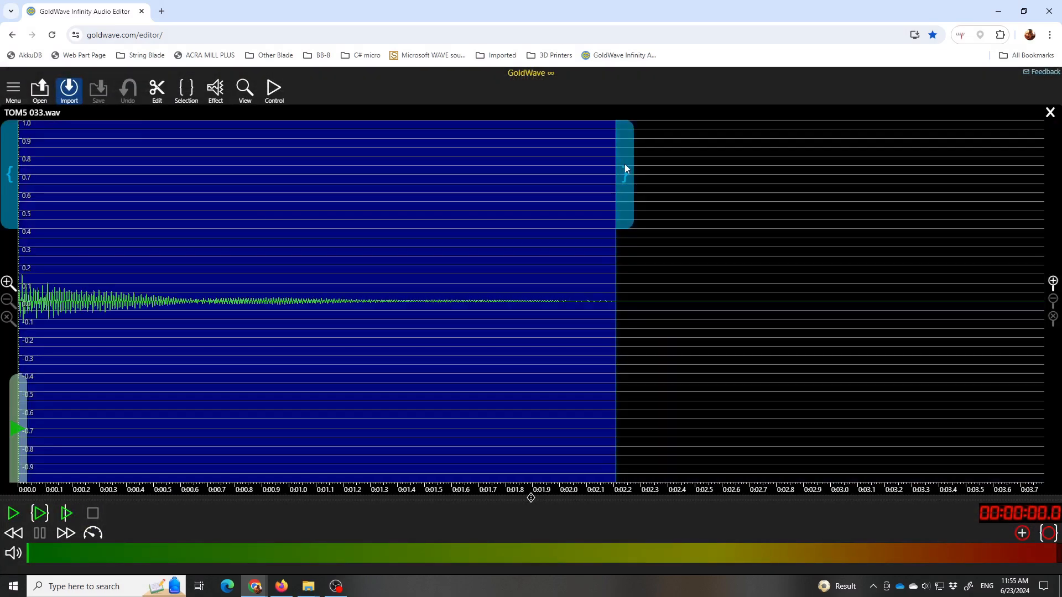
{"action": "key", "text": "ctrl+t"}
{"action": "left_click", "coordinate": [88, 95]}
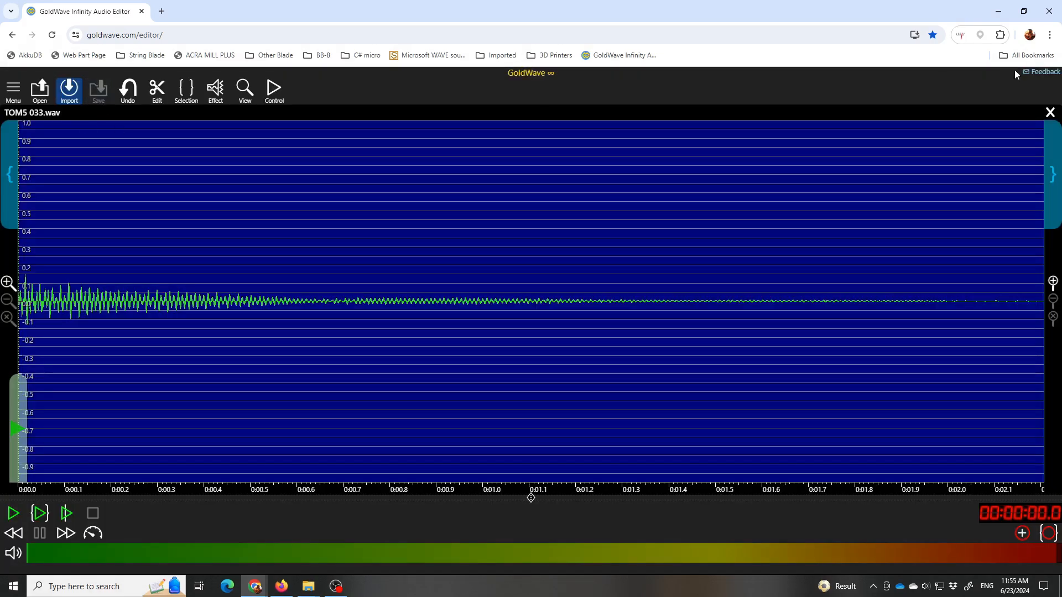
{"action": "left_click", "coordinate": [1049, 113]}
Open TOM5 041.wav, trim it to about its first 2.2 seconds, save it and close it
{"action": "left_click", "coordinate": [34, 105]}
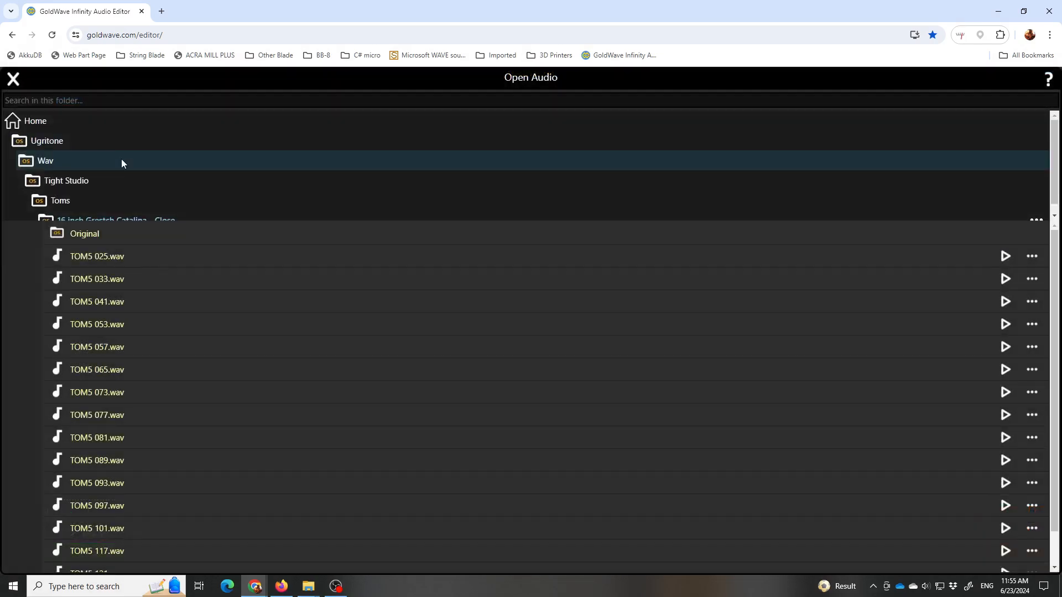
{"action": "left_click", "coordinate": [125, 300]}
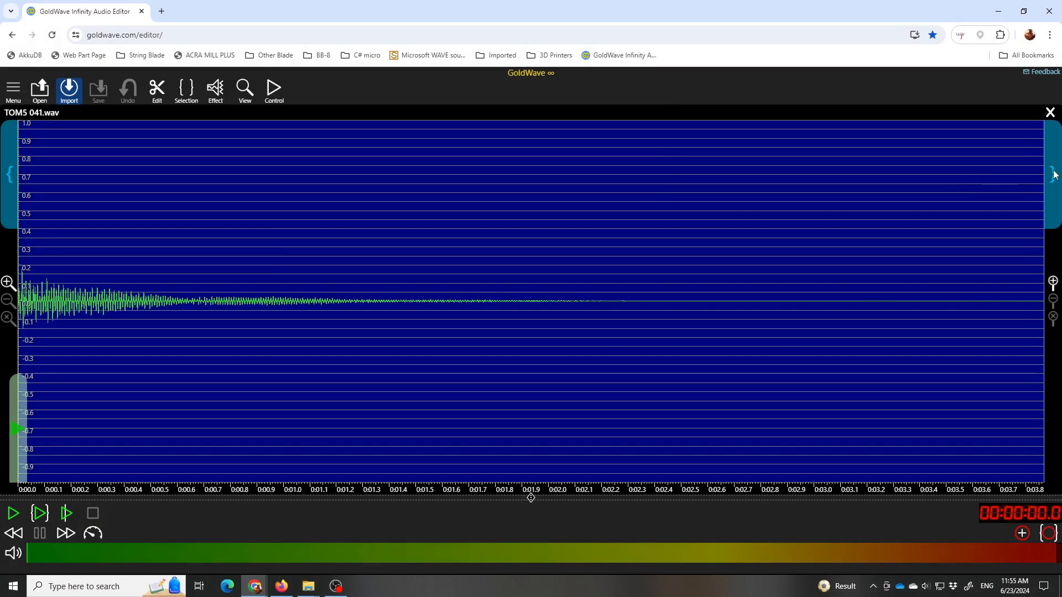
{"action": "left_click_drag", "start_coordinate": [1054, 175], "coordinate": [621, 161]}
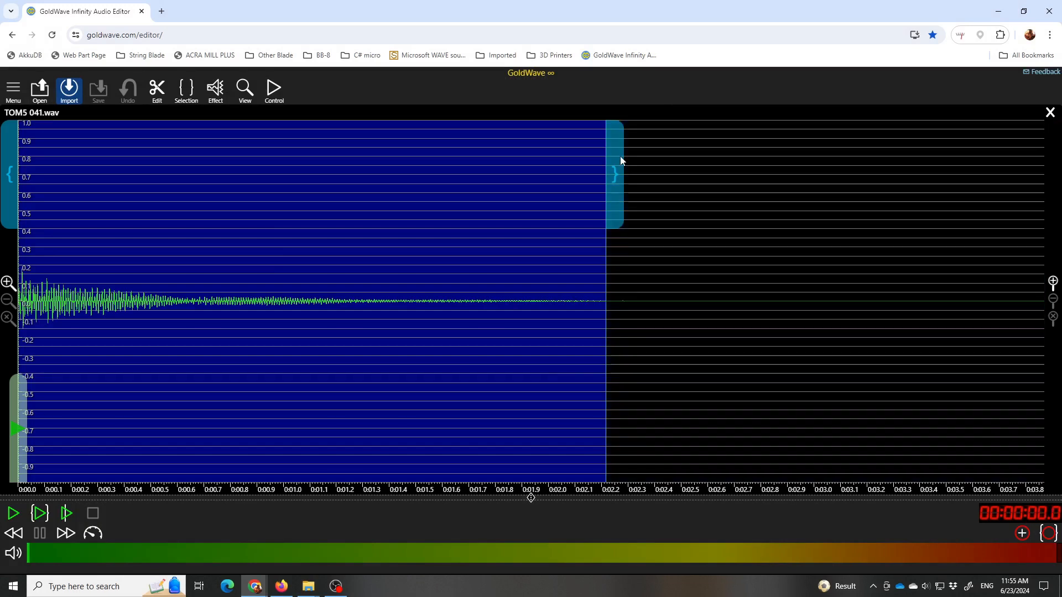
{"action": "key", "text": "ctrl+t"}
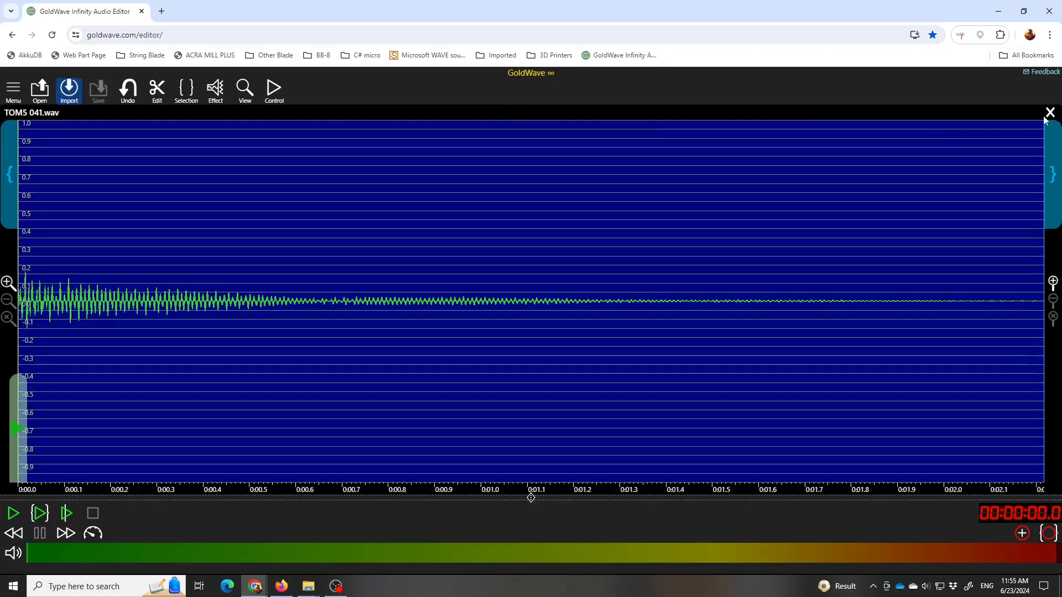
{"action": "left_click", "coordinate": [1050, 112]}
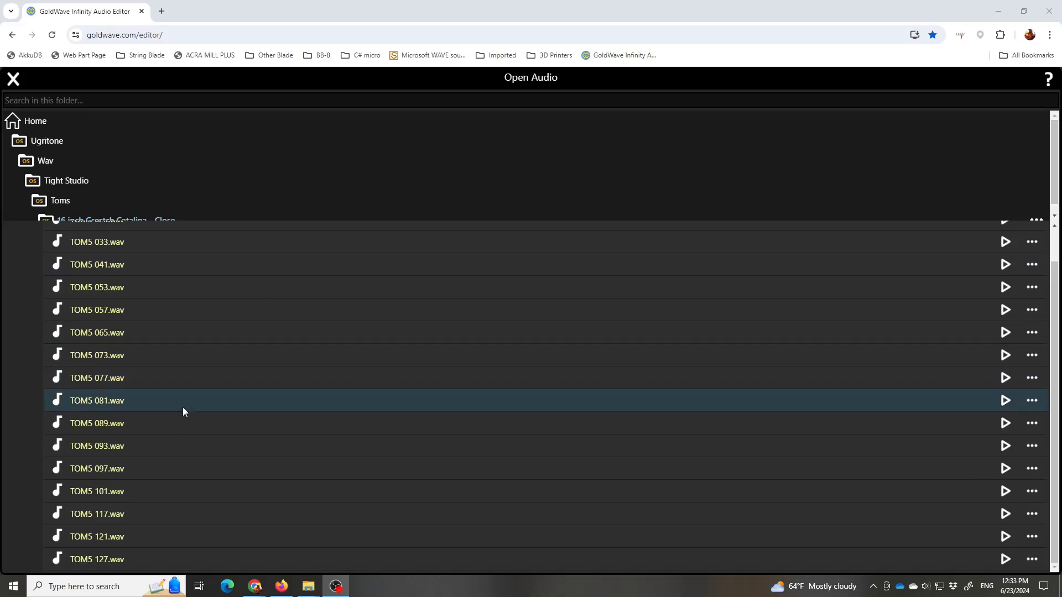
Open TOM5 127.wav, trim it to about its first 2.2 seconds, save it and play it back
{"action": "left_click", "coordinate": [109, 557]}
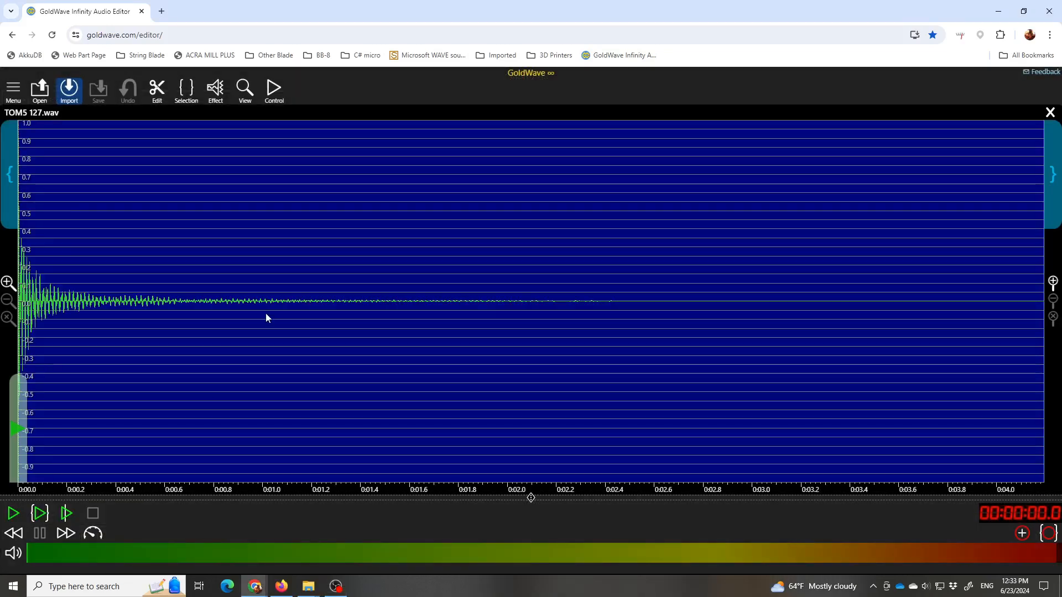
{"action": "left_click_drag", "start_coordinate": [1052, 200], "coordinate": [565, 182]}
{"action": "key", "text": "ctrl+t"}
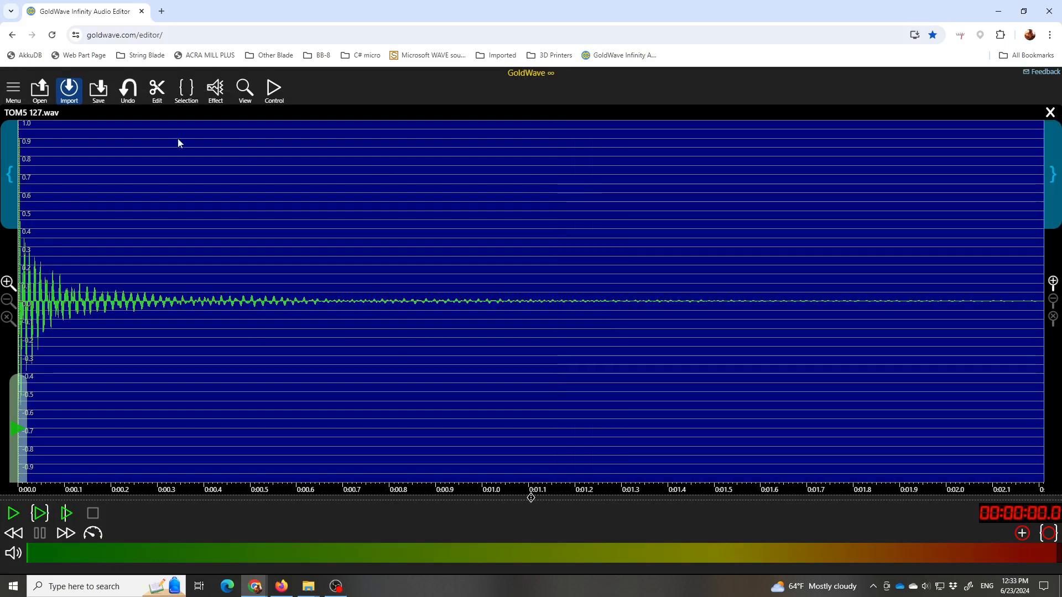
{"action": "left_click", "coordinate": [107, 96]}
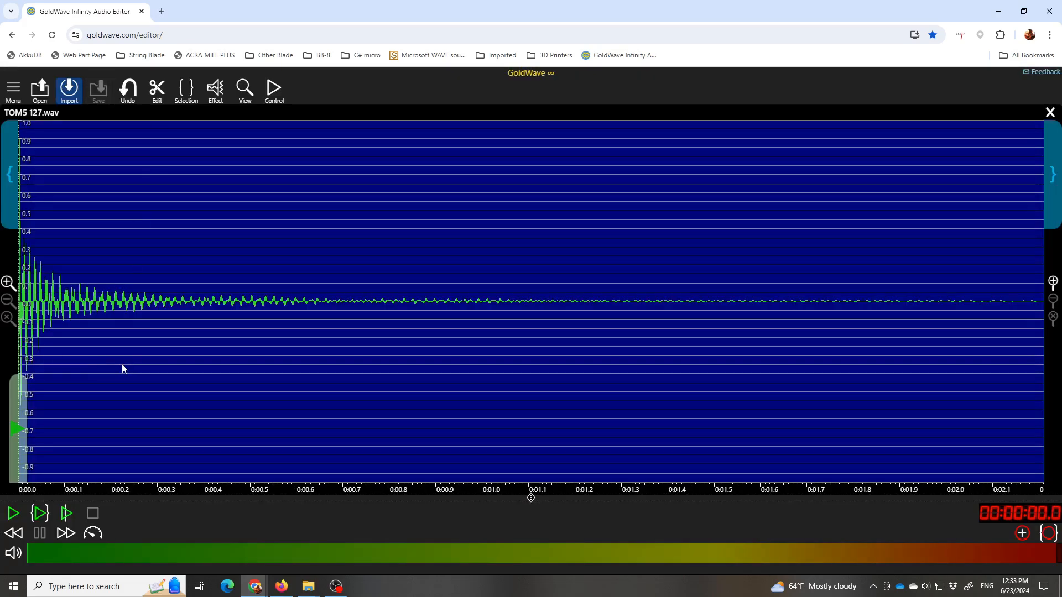
{"action": "left_click", "coordinate": [40, 513]}
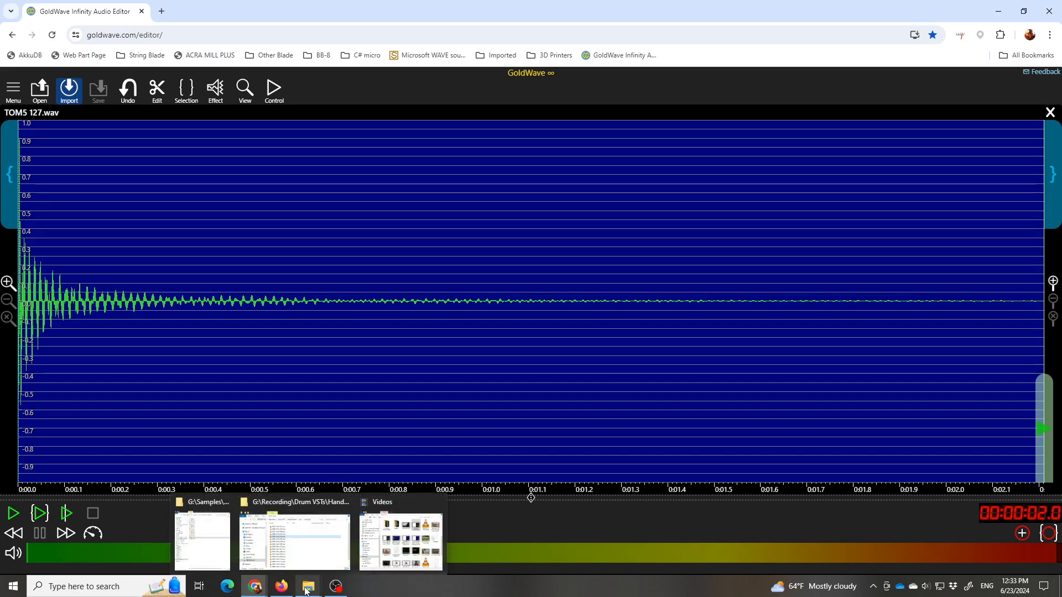
Switch to File Explorer and create a folder named Lossless Trimmed inside 16 inch Grestch Catalina - Close
{"action": "left_click", "coordinate": [202, 537]}
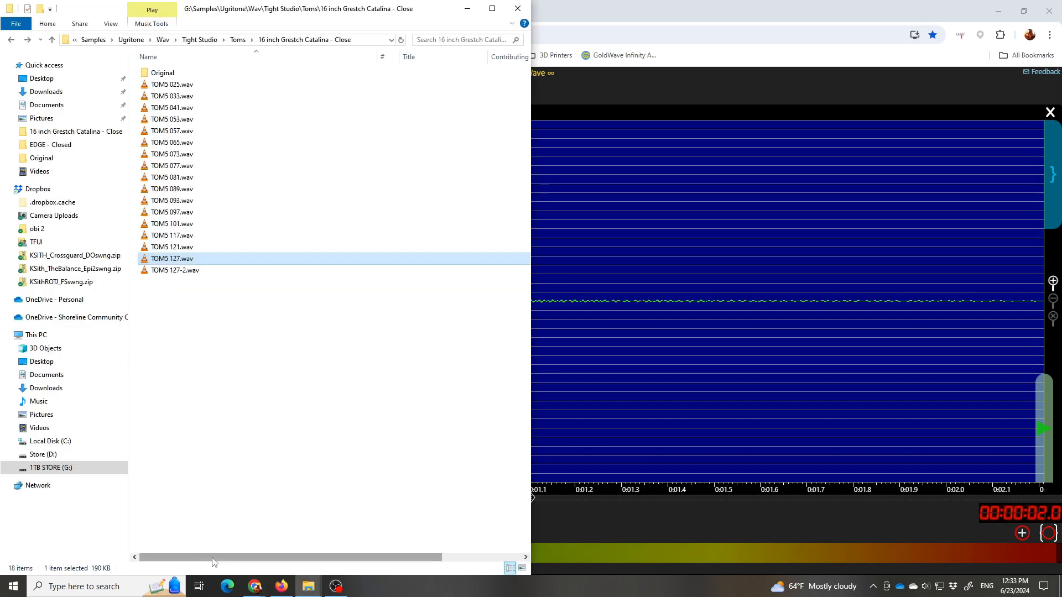
{"action": "right_click", "coordinate": [218, 328]}
{"action": "mouse_move", "coordinate": [280, 515]}
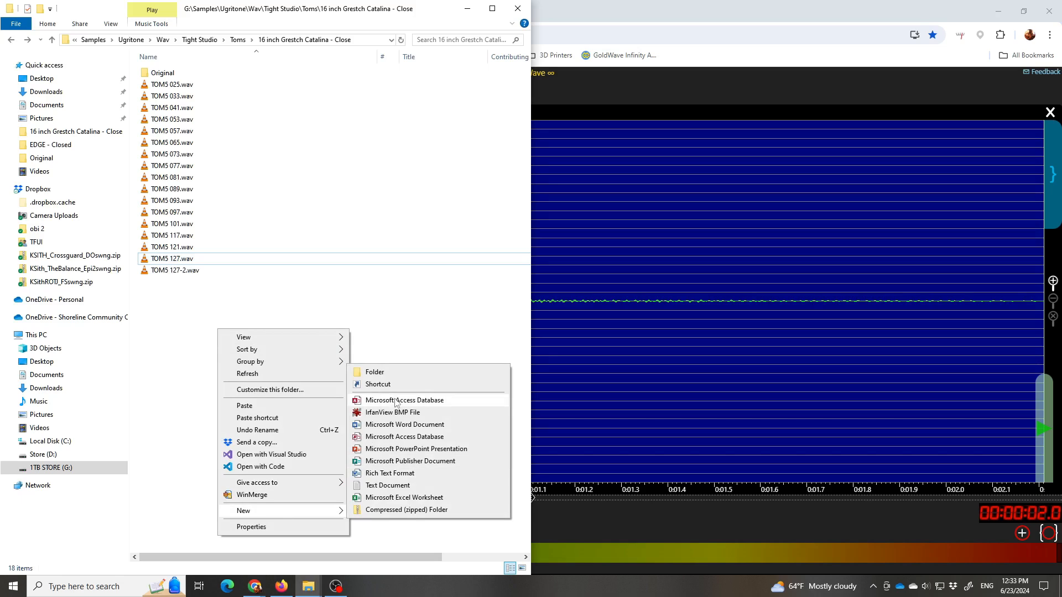
{"action": "left_click", "coordinate": [388, 373]}
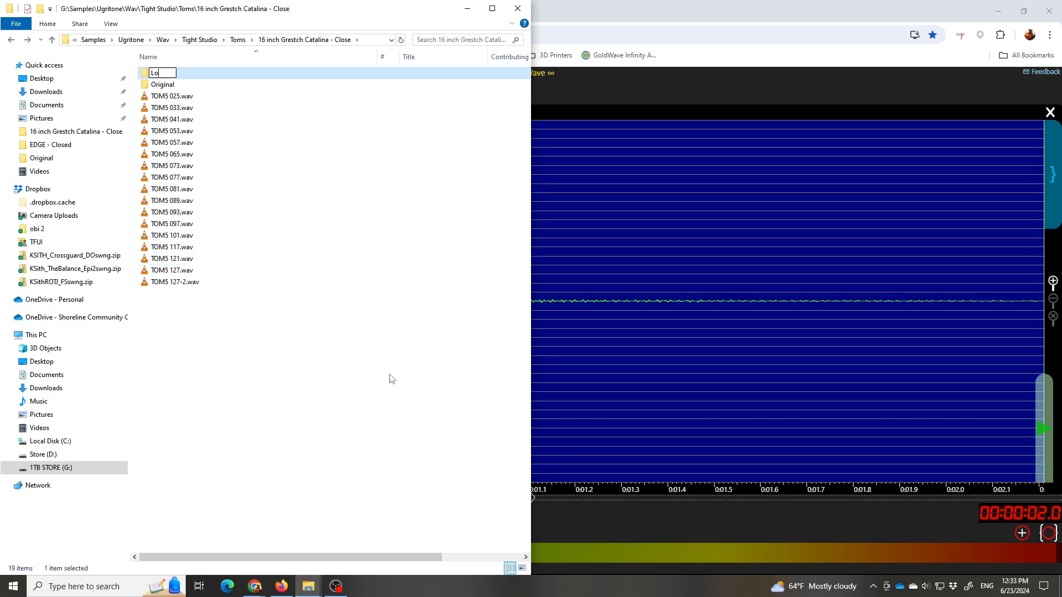
{"action": "type", "text": "Lossless Trimmed"}
{"action": "key", "text": "Return"}
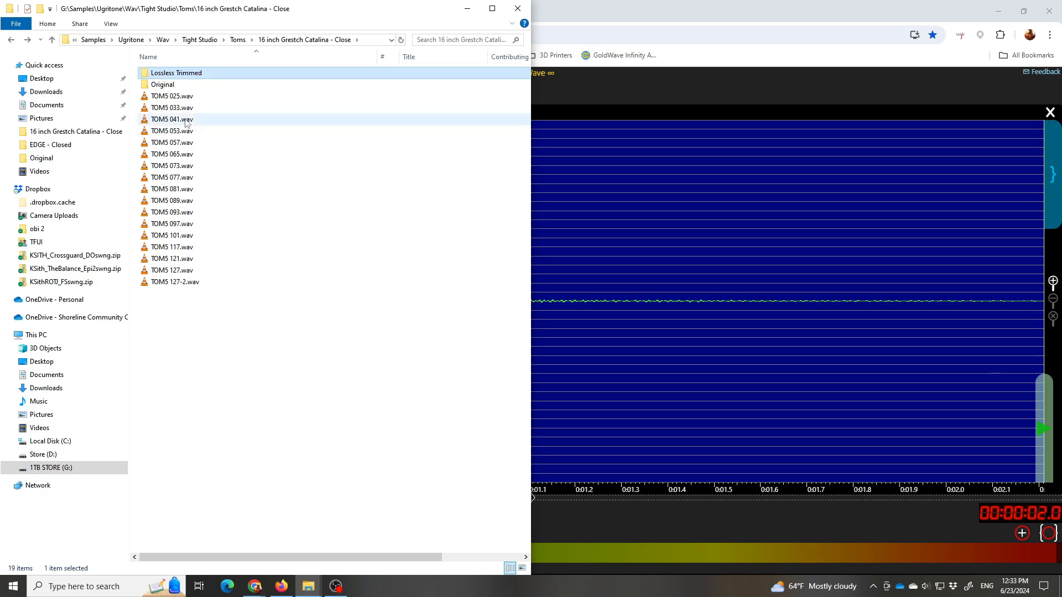
Copy the samples TOM5 025.wav through TOM5 127.wav into the Lossless Trimmed folder and return to the parent folder
{"action": "left_click", "coordinate": [172, 96]}
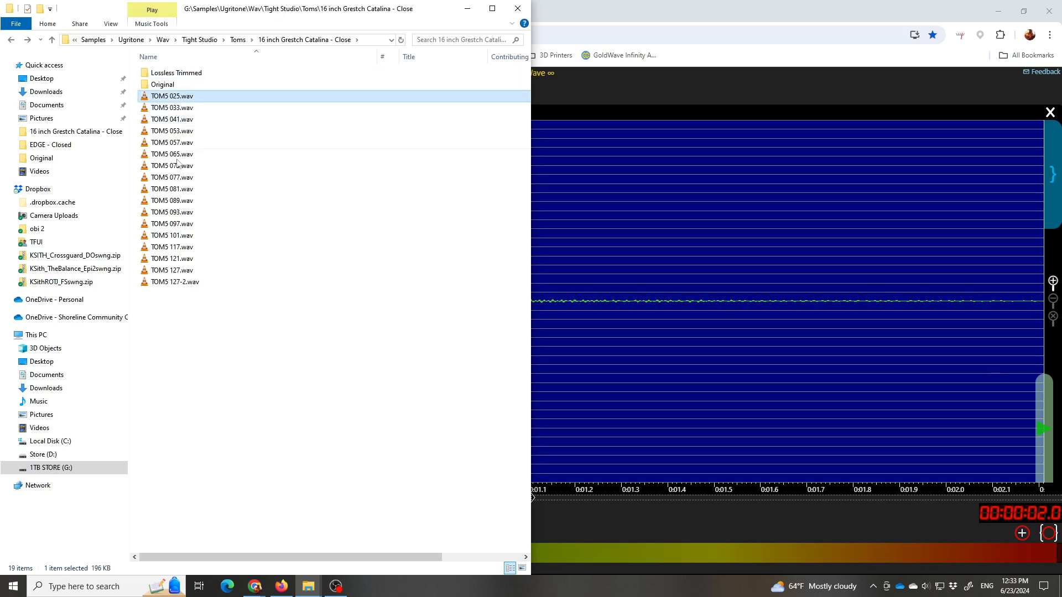
{"action": "left_click", "coordinate": [184, 271], "text": "shift"}
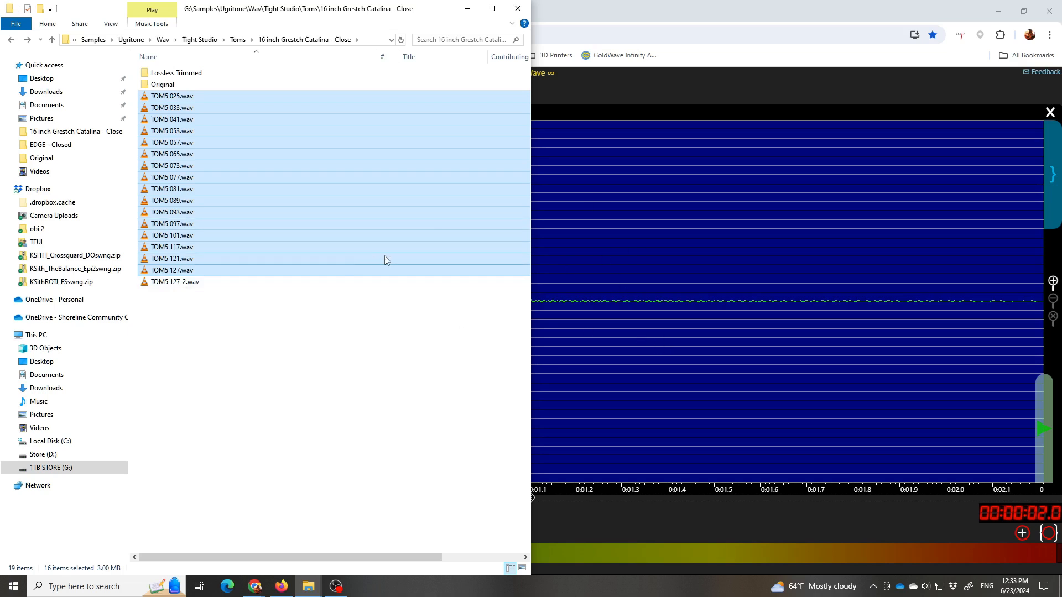
{"action": "double_click", "coordinate": [176, 72]}
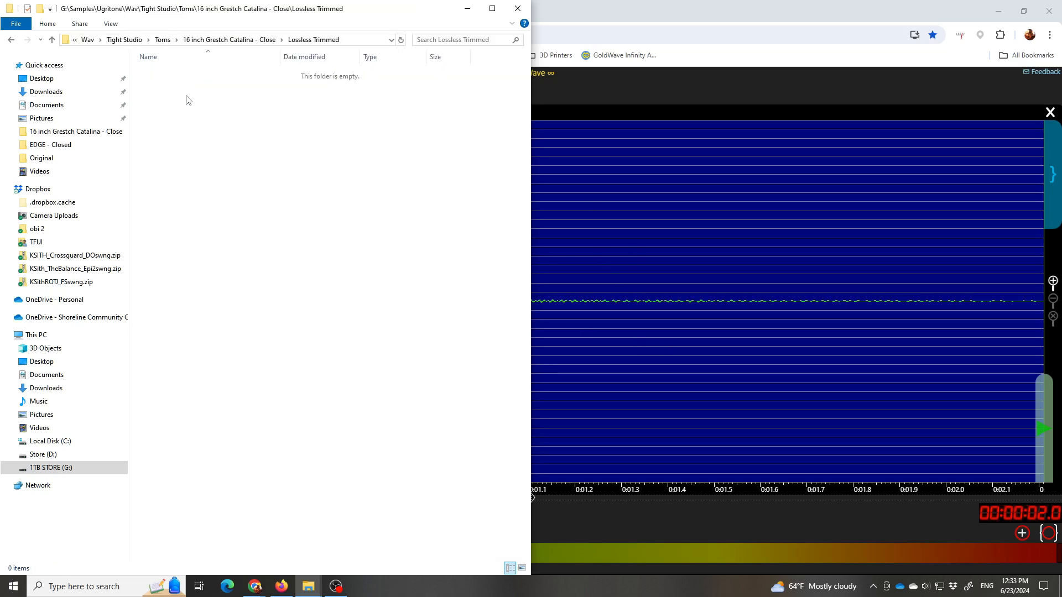
{"action": "key", "text": "ctrl+v"}
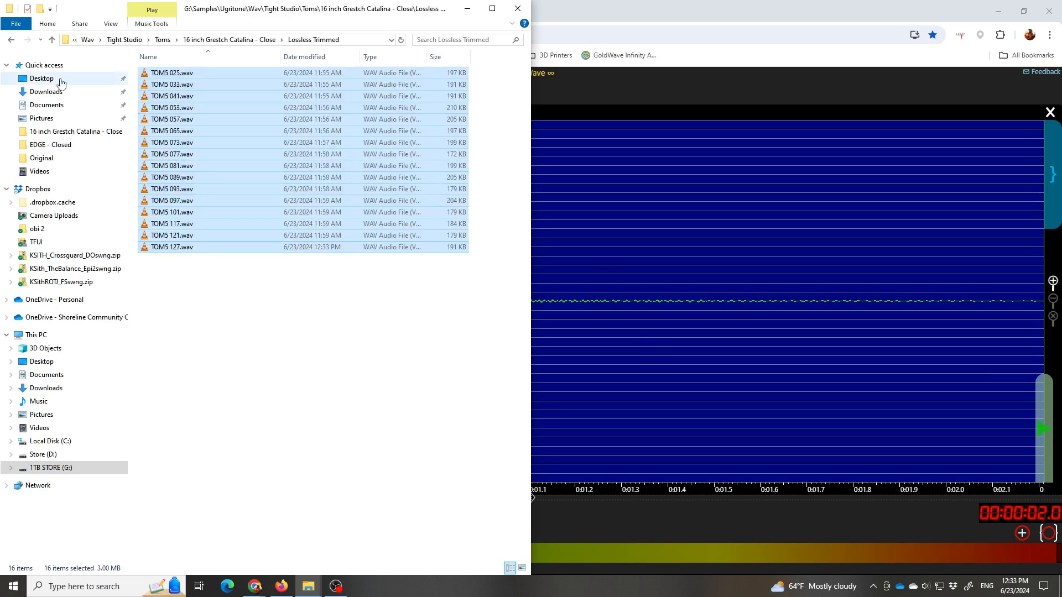
{"action": "left_click", "coordinate": [11, 40]}
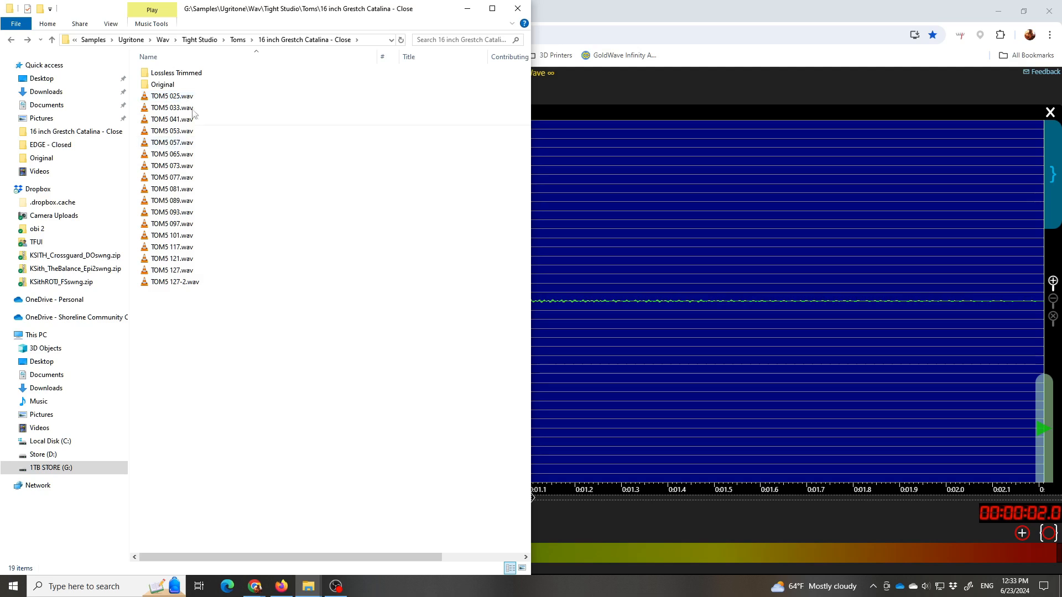
In GoldWave Infinity, preview TOM5 127.wav with end points of about 1.9 and 2.0 seconds, and trim it to about 2.0 seconds
{"action": "left_click", "coordinate": [636, 14]}
{"action": "left_click_drag", "start_coordinate": [1053, 176], "coordinate": [903, 173]}
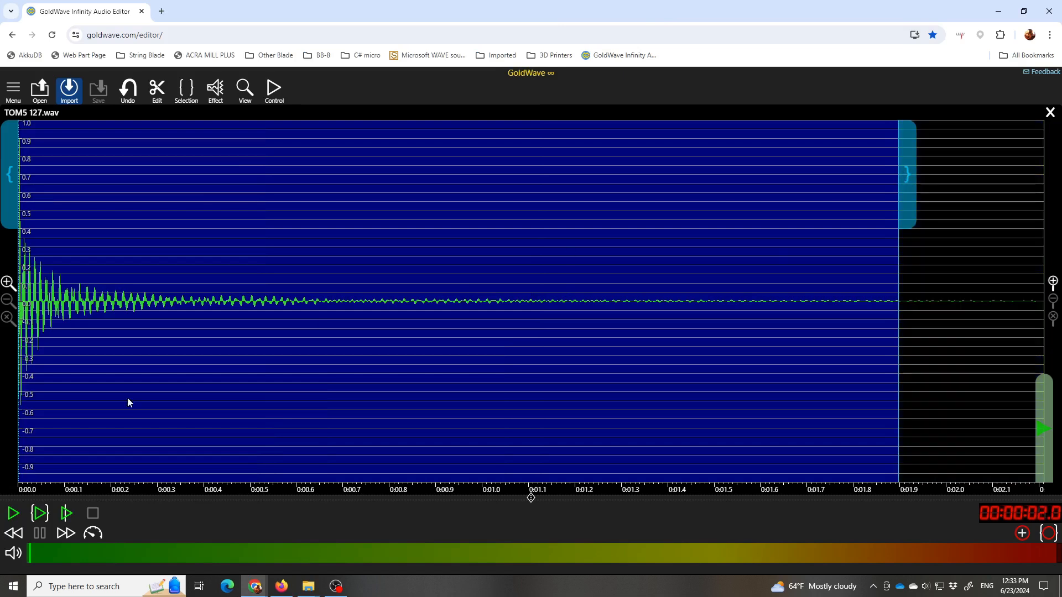
{"action": "left_click", "coordinate": [42, 516]}
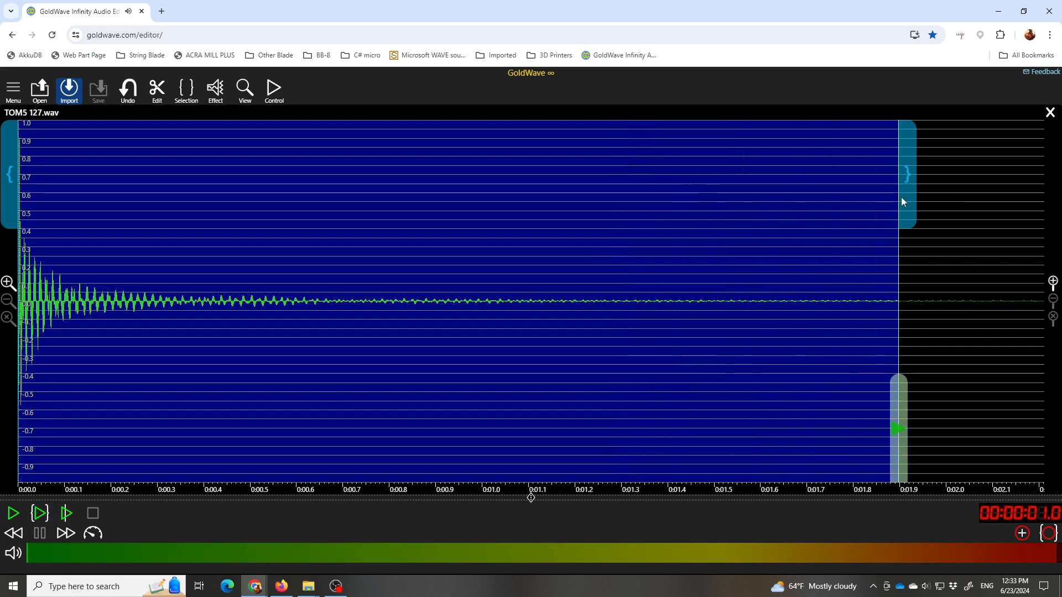
{"action": "left_click_drag", "start_coordinate": [903, 194], "coordinate": [943, 180]}
{"action": "left_click", "coordinate": [42, 516]}
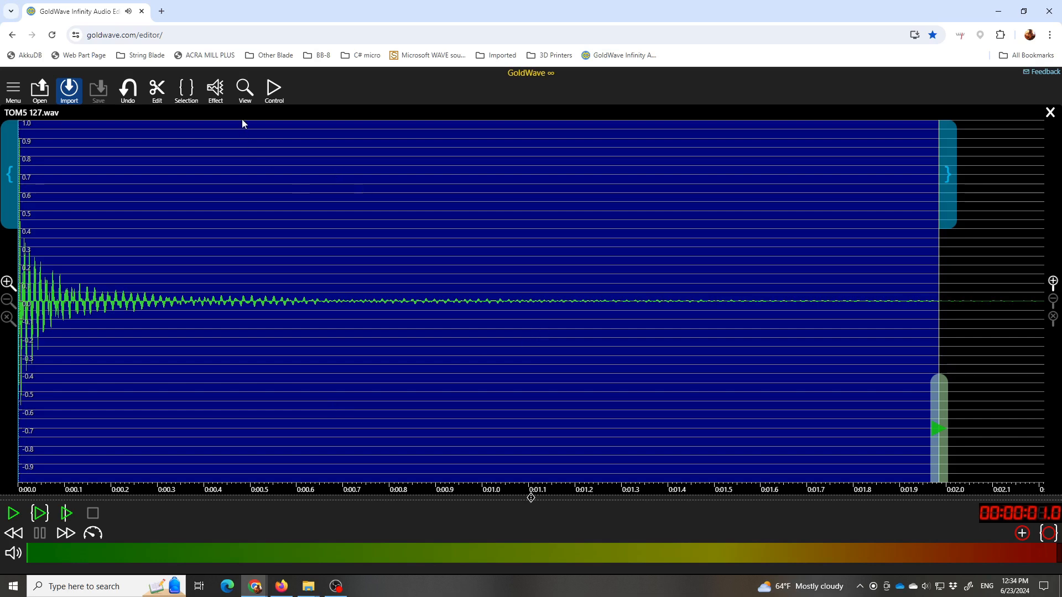
{"action": "key", "text": "ctrl+t"}
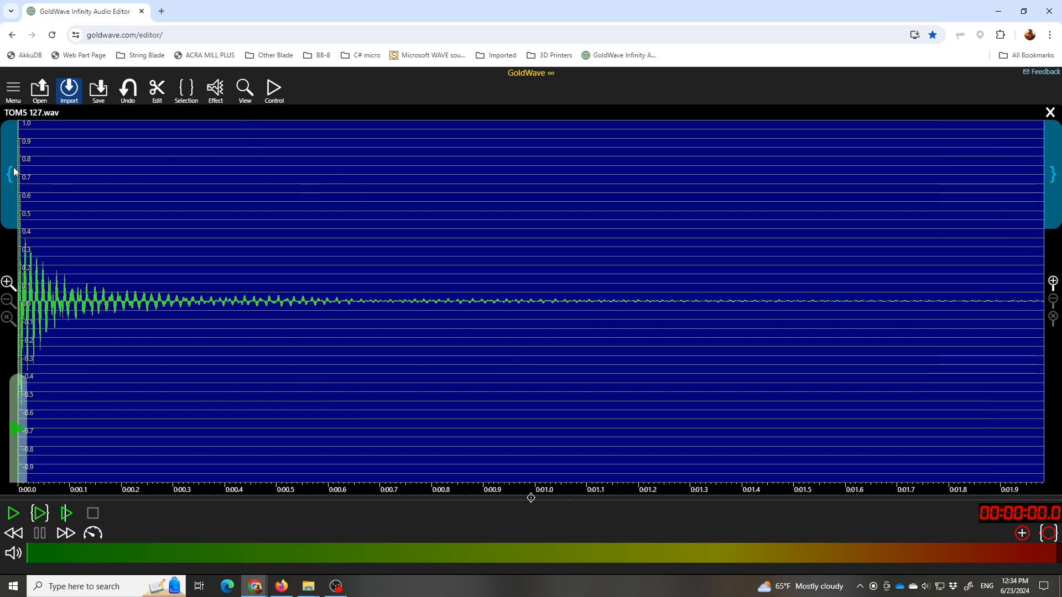
Try a linear fade-out on TOM5 127.wav from about 0.7 seconds to the end, with a custom final volume
{"action": "left_click_drag", "start_coordinate": [14, 171], "coordinate": [367, 127]}
{"action": "left_click", "coordinate": [216, 93]}
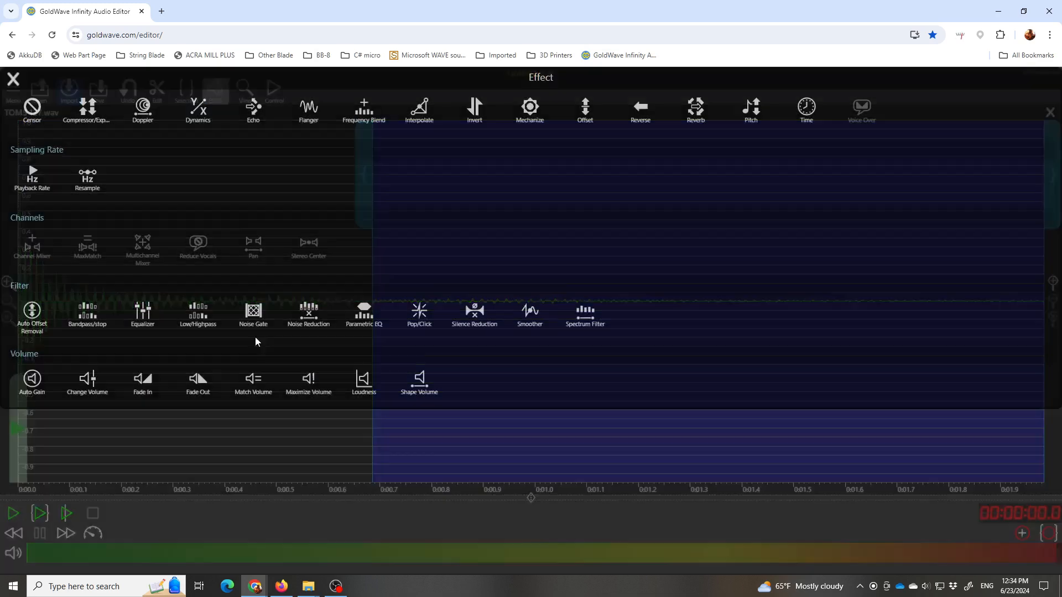
{"action": "left_click", "coordinate": [199, 383]}
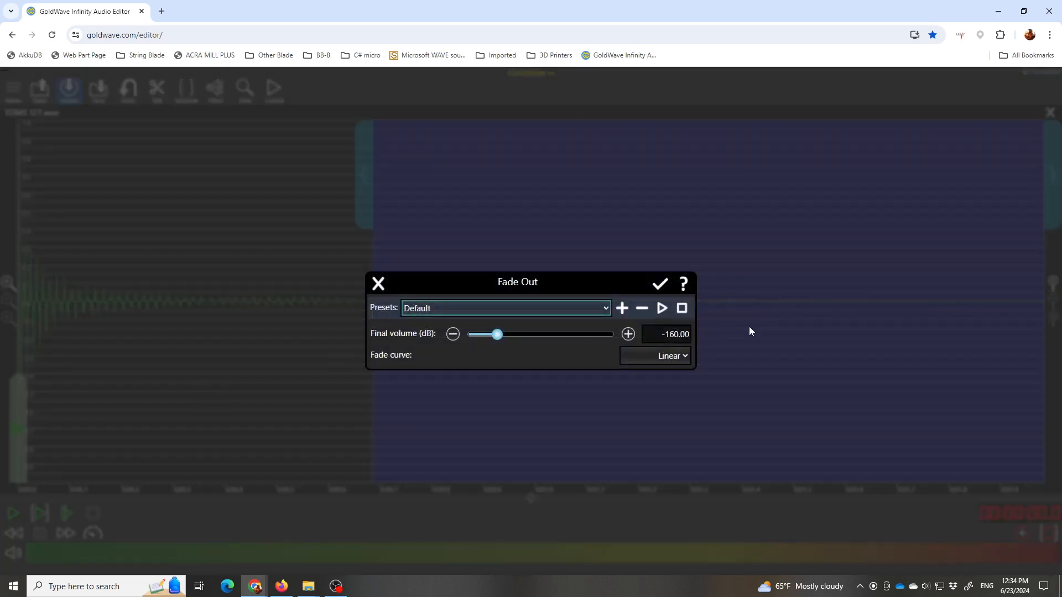
{"action": "left_click", "coordinate": [677, 333]}
{"action": "type", "text": "0"}
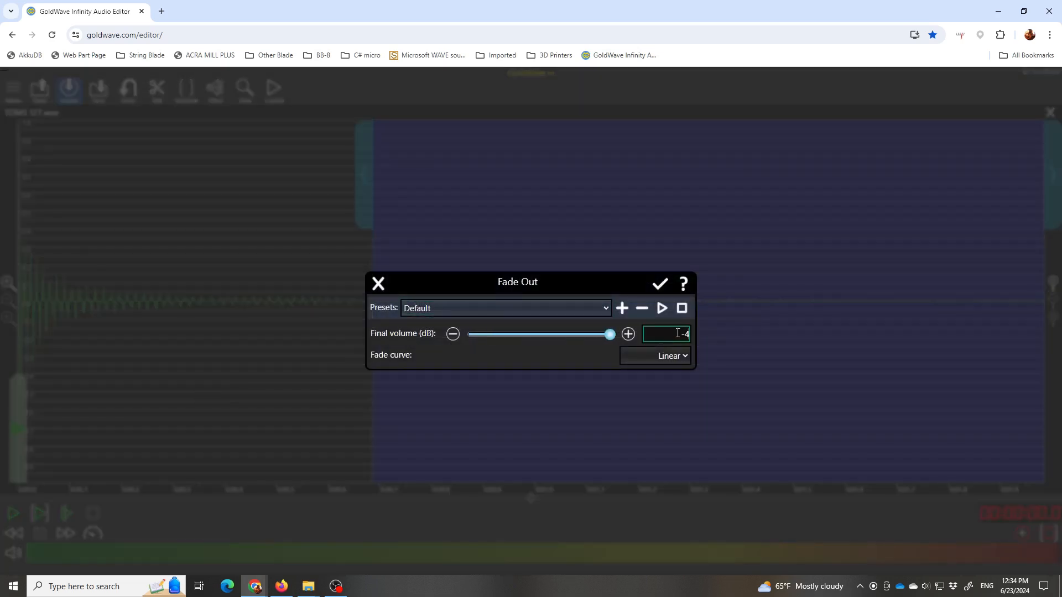
{"action": "key", "text": "Return"}
Try a second linear fade-out with a custom final volume from about 1.5 seconds to the end of the sample
{"action": "left_click_drag", "start_coordinate": [366, 179], "coordinate": [781, 174]}
{"action": "key", "text": "ctrl+shift+o"}
{"action": "left_click", "coordinate": [665, 332]}
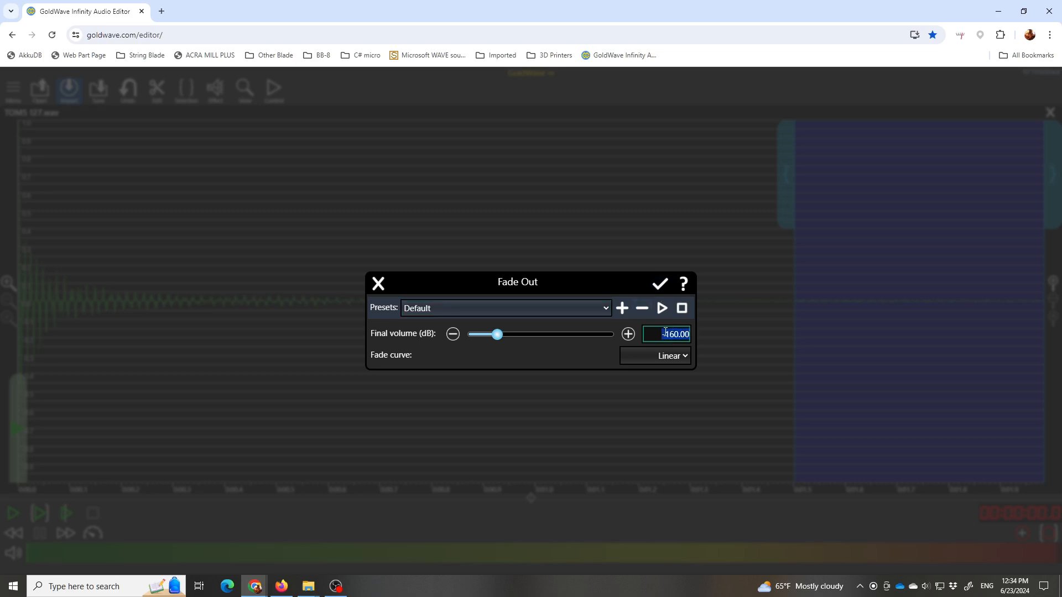
{"action": "type", "text": "0"}
{"action": "key", "text": "Return"}
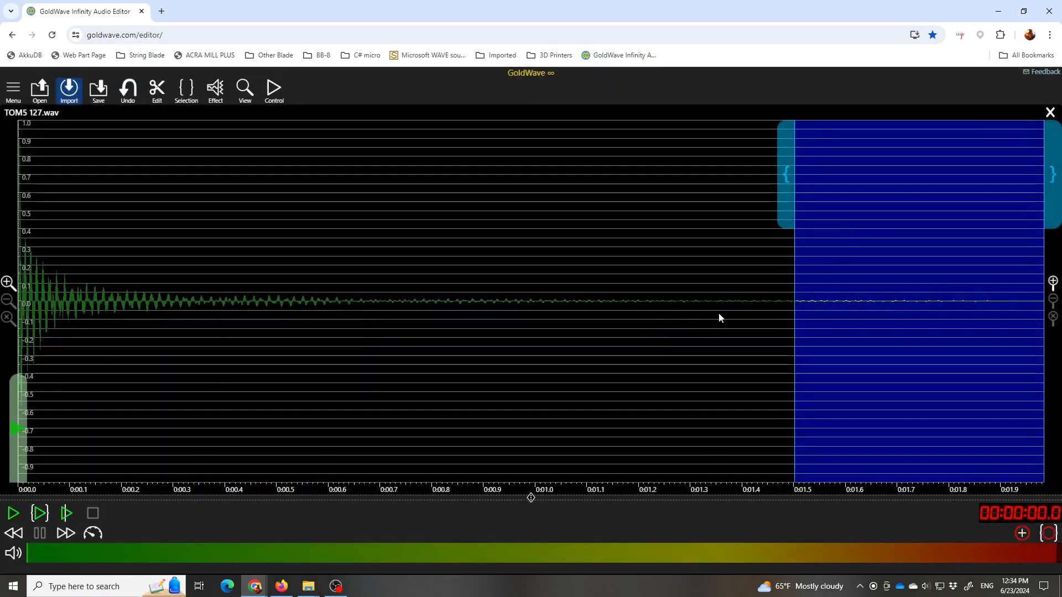
Select the whole TOM5 127.wav sample and play it back to check the fades
{"action": "key", "text": "ctrl+a"}
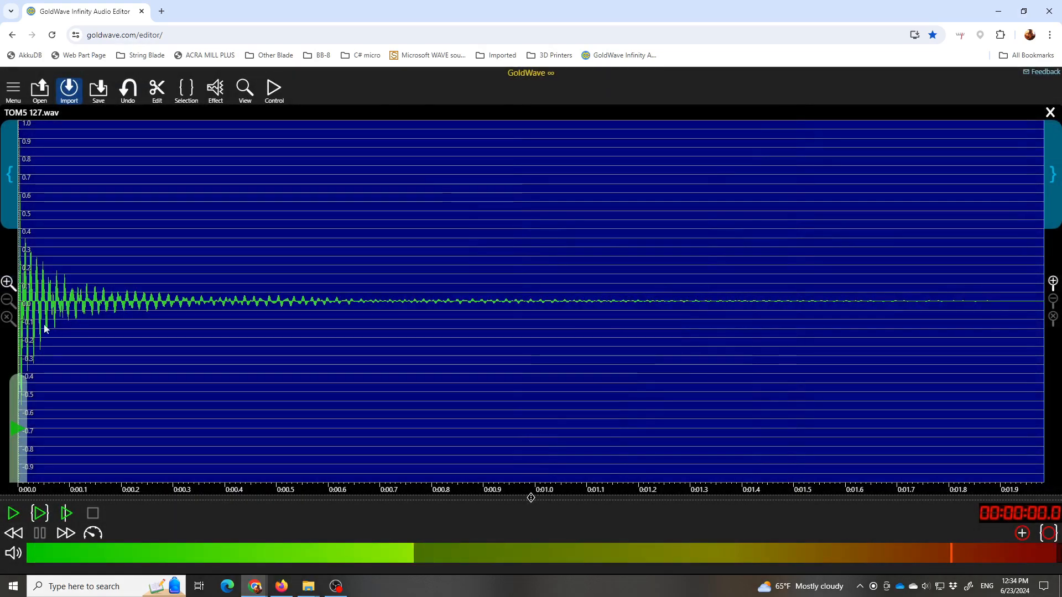
{"action": "left_click", "coordinate": [40, 513]}
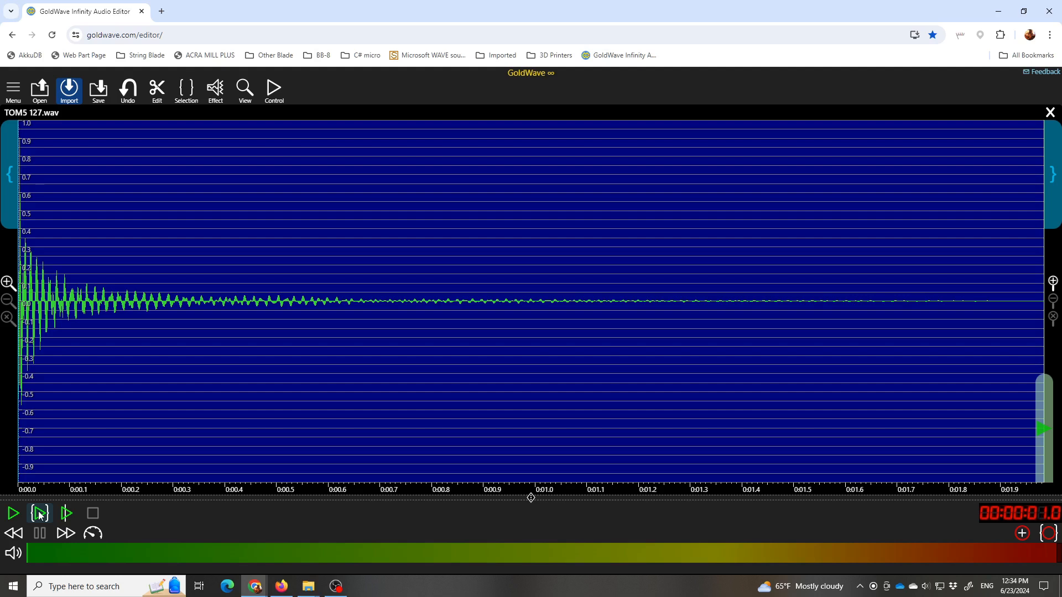
{"action": "left_click", "coordinate": [40, 513]}
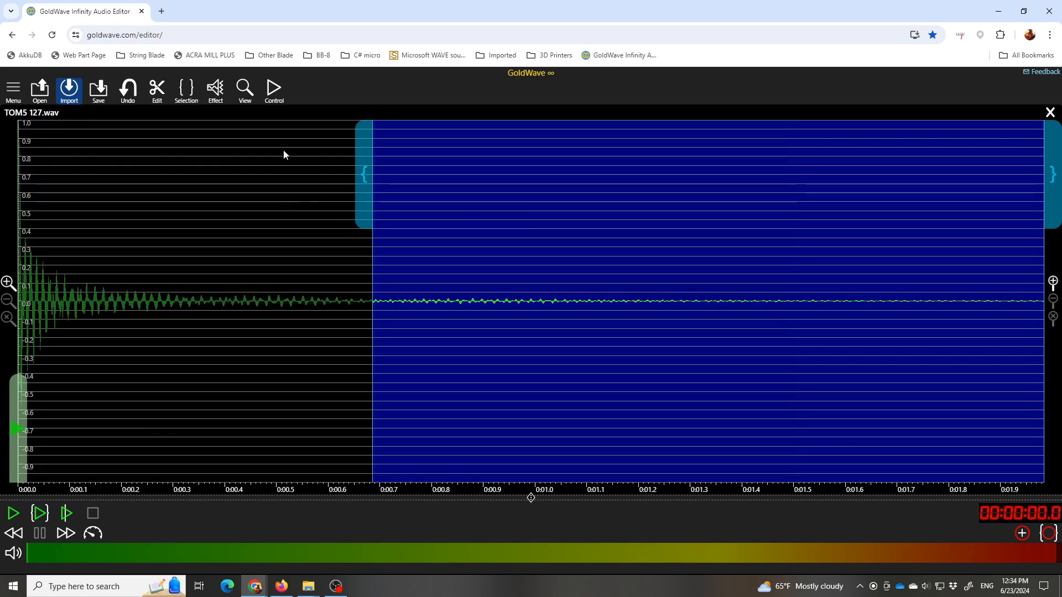
Select from about 0.7 seconds to the end again and apply a linear fade-out with a custom final volume
{"action": "left_click", "coordinate": [216, 90]}
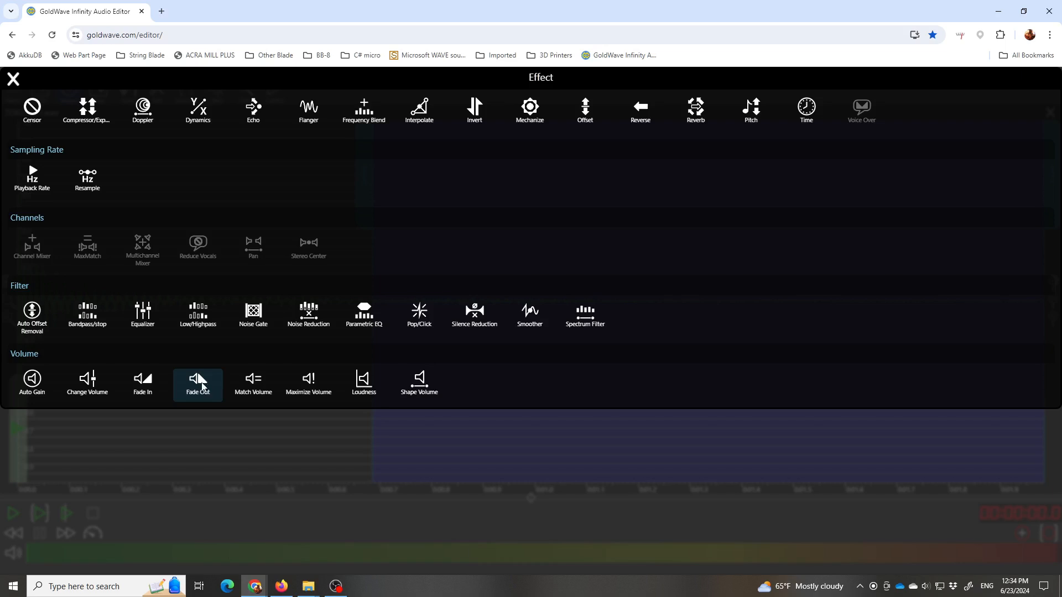
{"action": "left_click", "coordinate": [195, 378]}
{"action": "left_click", "coordinate": [658, 332]}
{"action": "type", "text": "-10"}
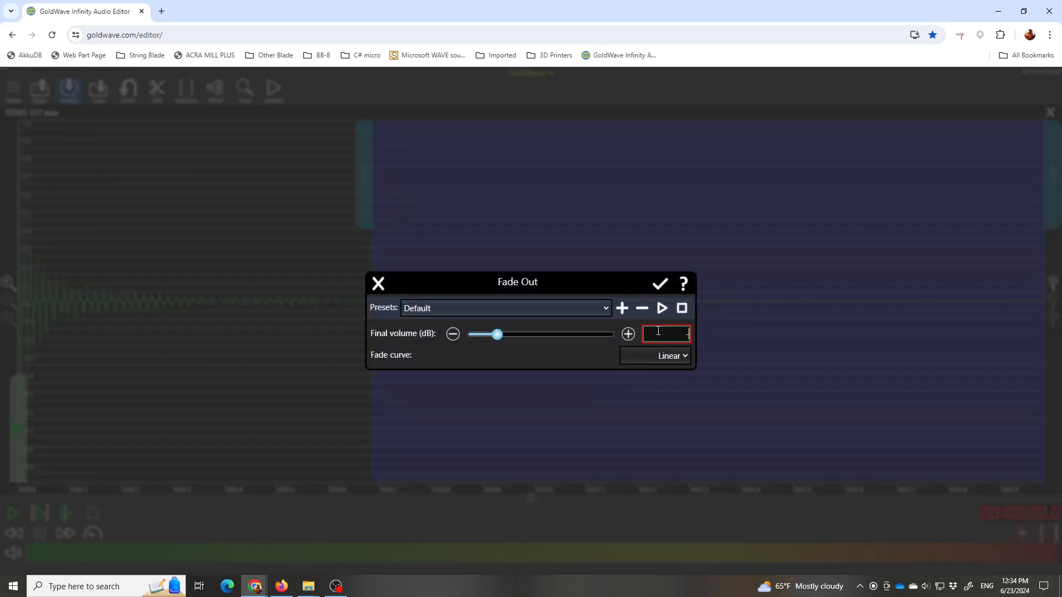
{"action": "key", "text": "Return"}
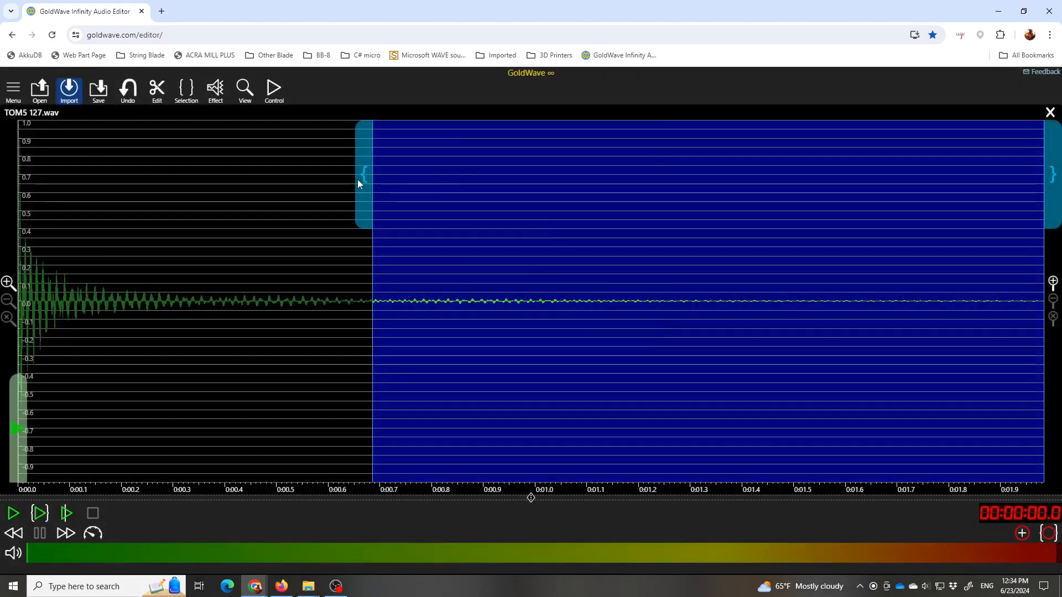
Narrow the selection to start at about 1.5 seconds and fade out the tail again with a custom final volume
{"action": "left_click_drag", "start_coordinate": [359, 178], "coordinate": [789, 165]}
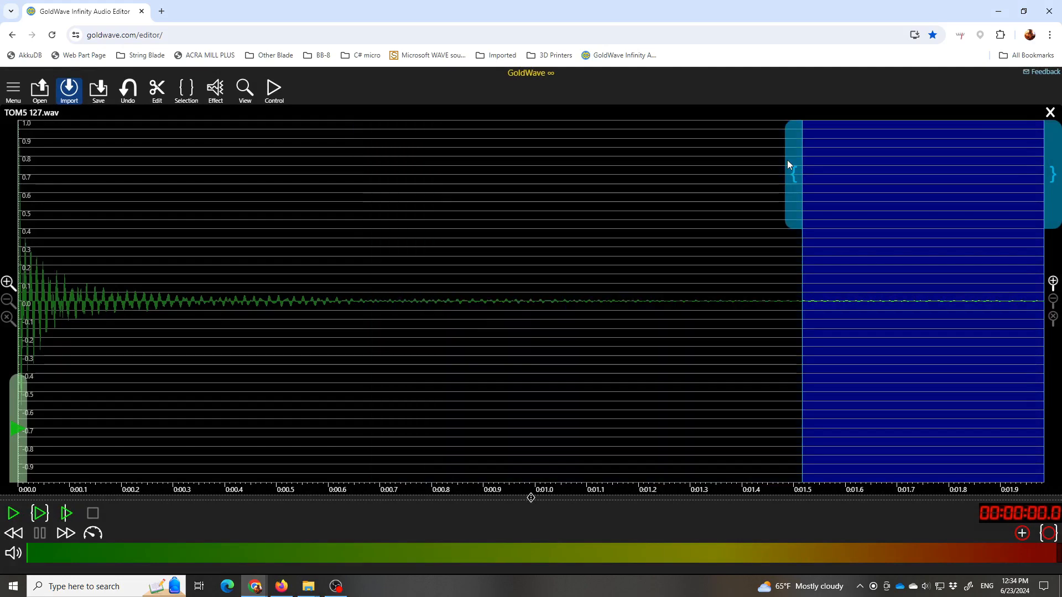
{"action": "key", "text": "ctrl+shift+f"}
{"action": "left_click", "coordinate": [665, 335]}
{"action": "type", "text": "-10"}
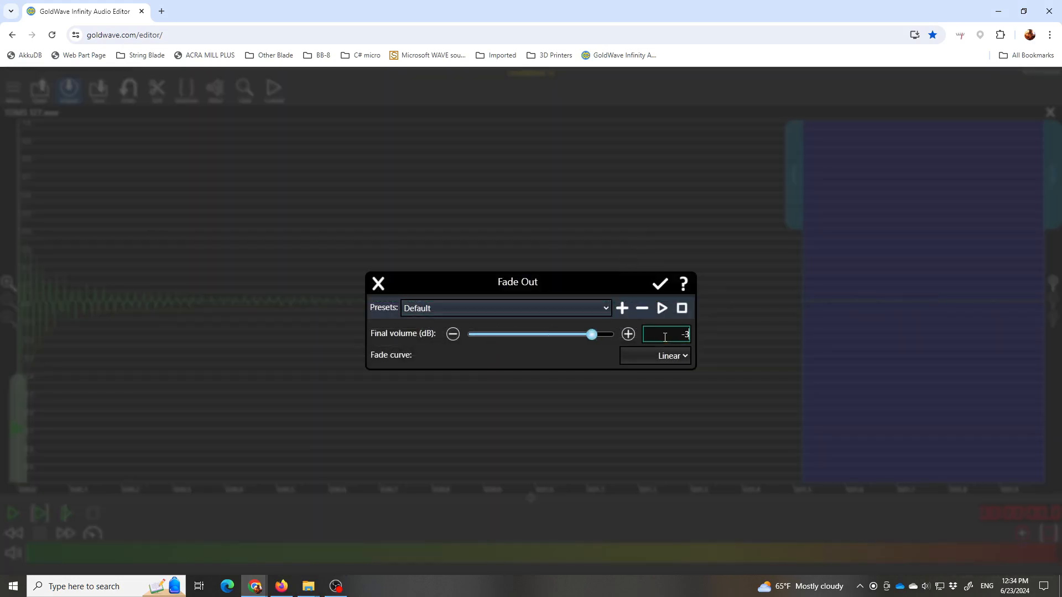
{"action": "key", "text": "Return"}
Extend the selection to the whole sample, play it back and save TOM5 127.wav
{"action": "left_click_drag", "start_coordinate": [787, 180], "coordinate": [49, 240]}
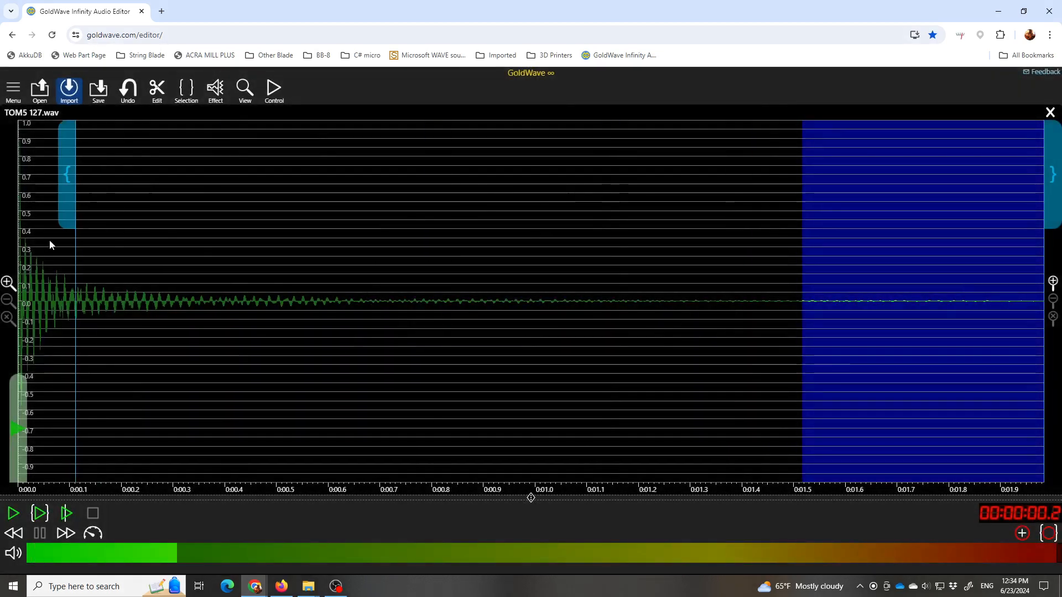
{"action": "left_click", "coordinate": [40, 513]}
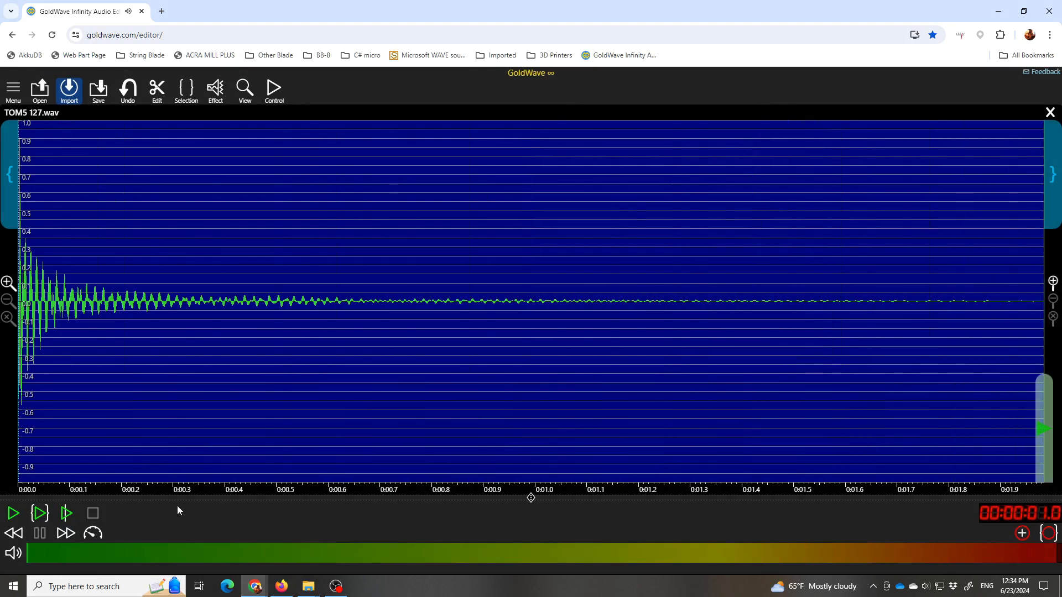
{"action": "key", "text": "ctrl+s"}
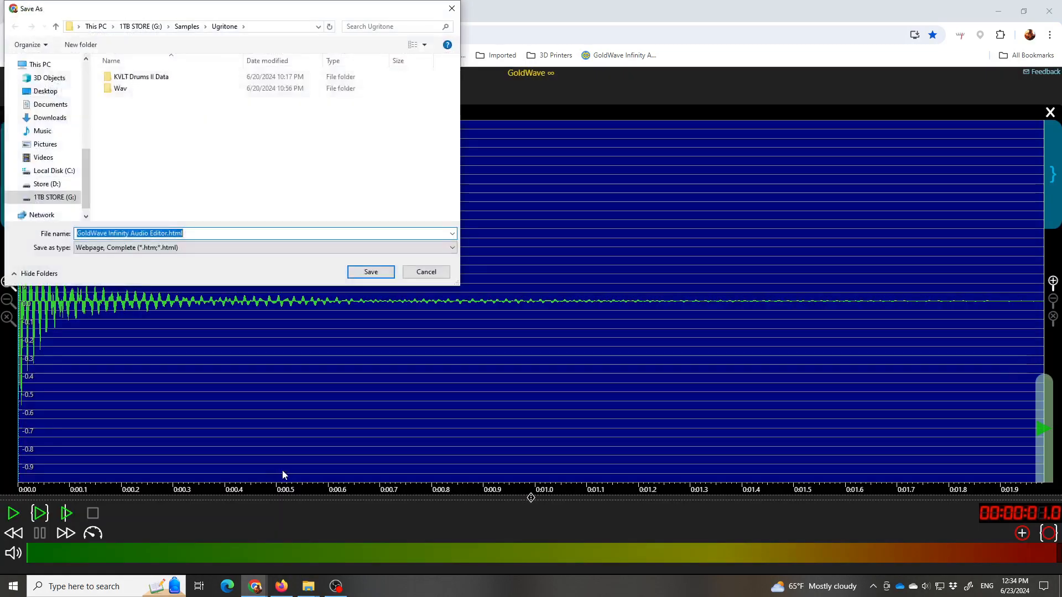
{"action": "left_click", "coordinate": [424, 272]}
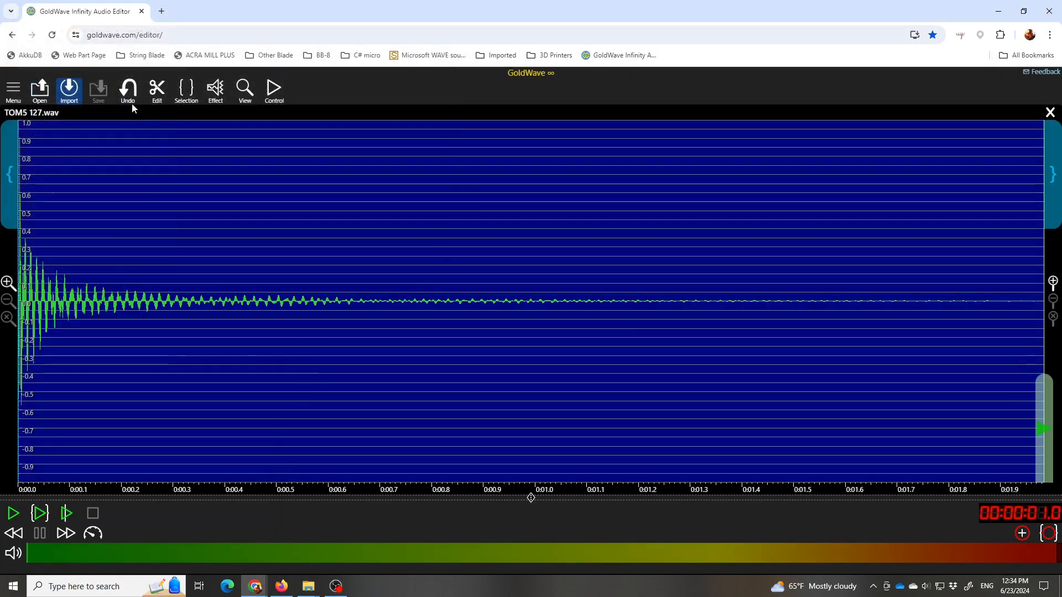